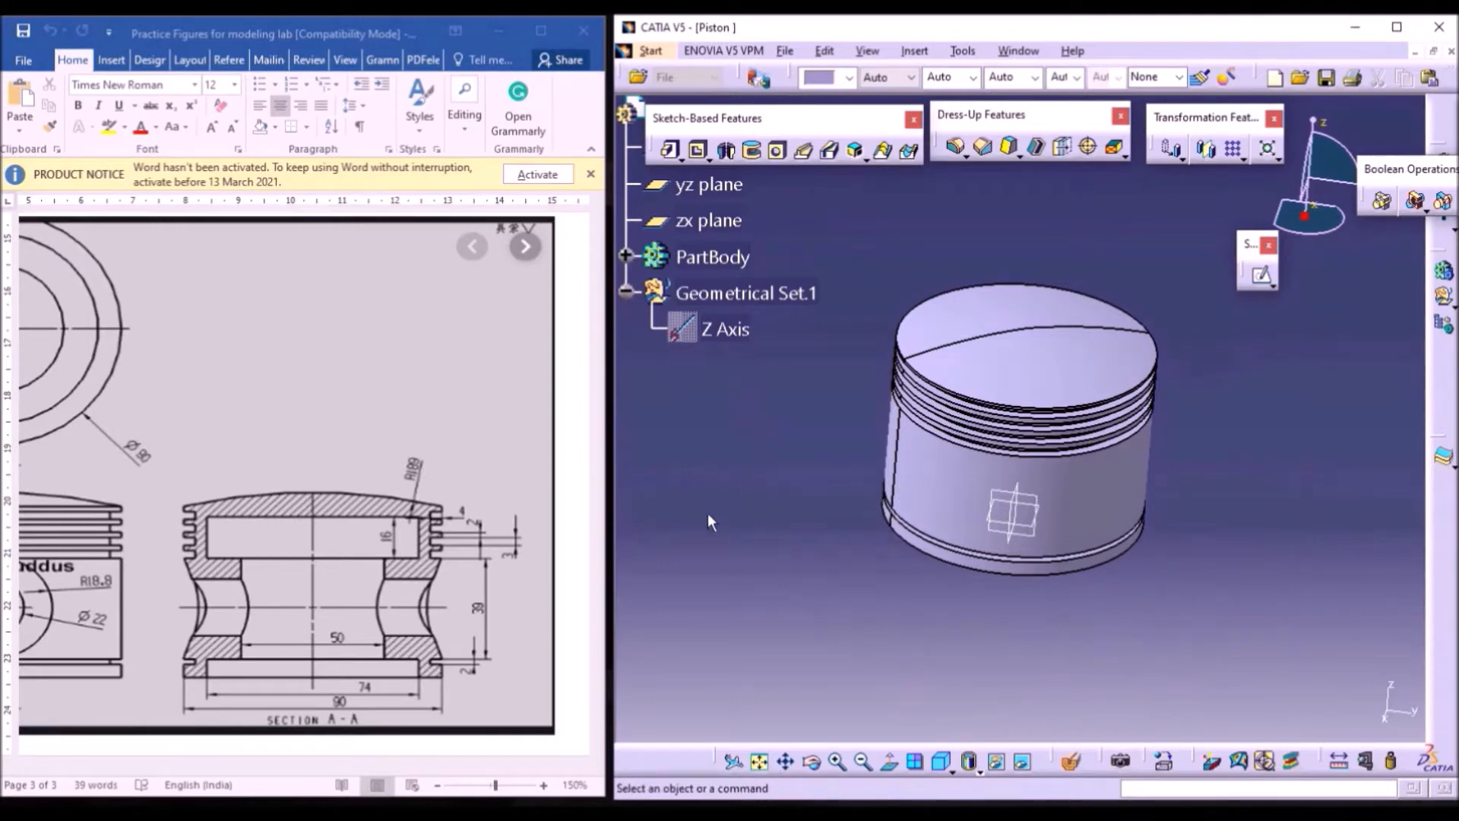
- Start a sketch on the zx plane of the piston for the pin boss shown in the reference drawing
left_click(391, 768)
left_click_drag(451, 766, 323, 766)
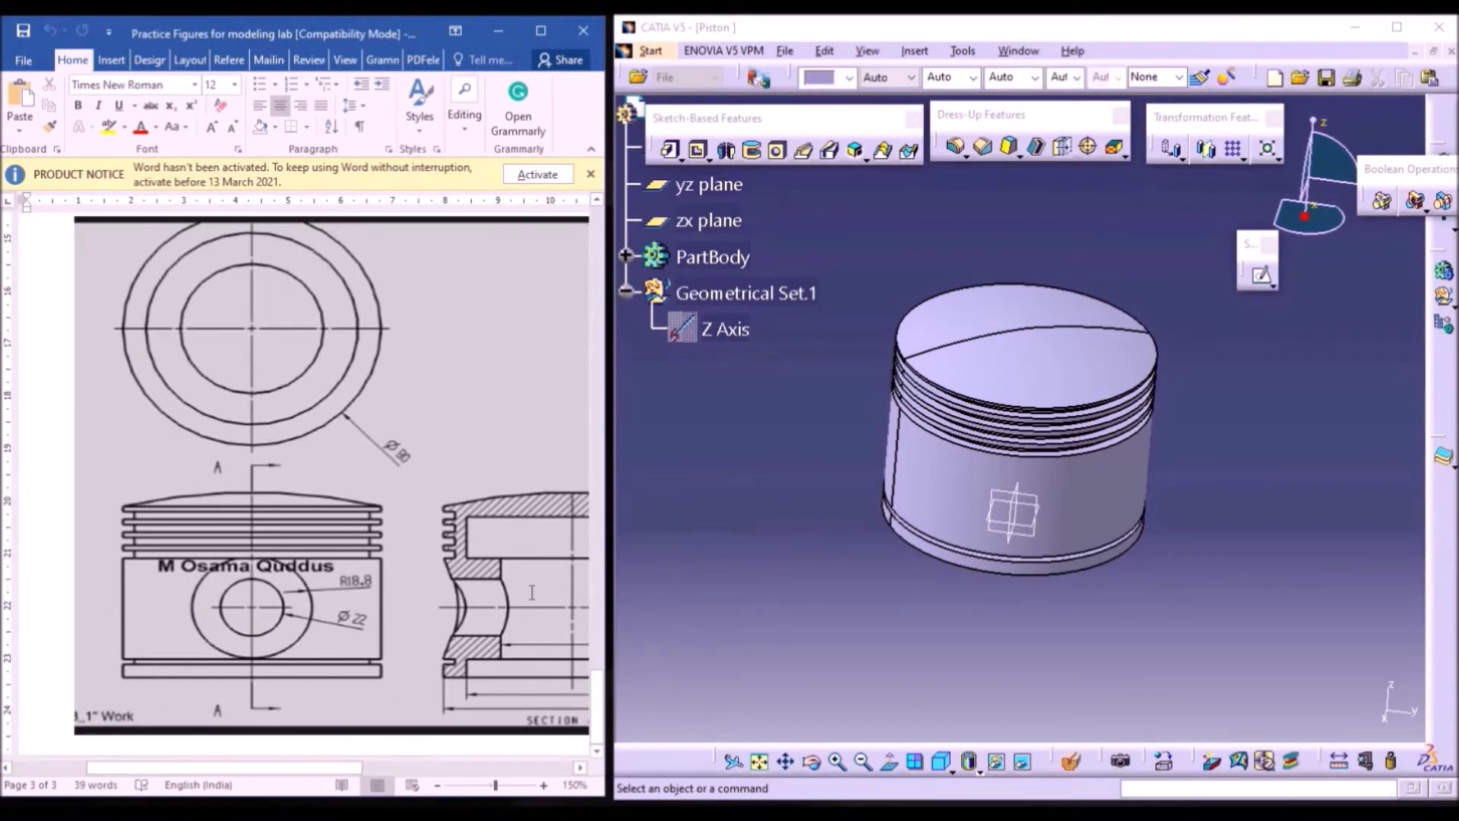
left_click_drag(325, 766, 417, 766)
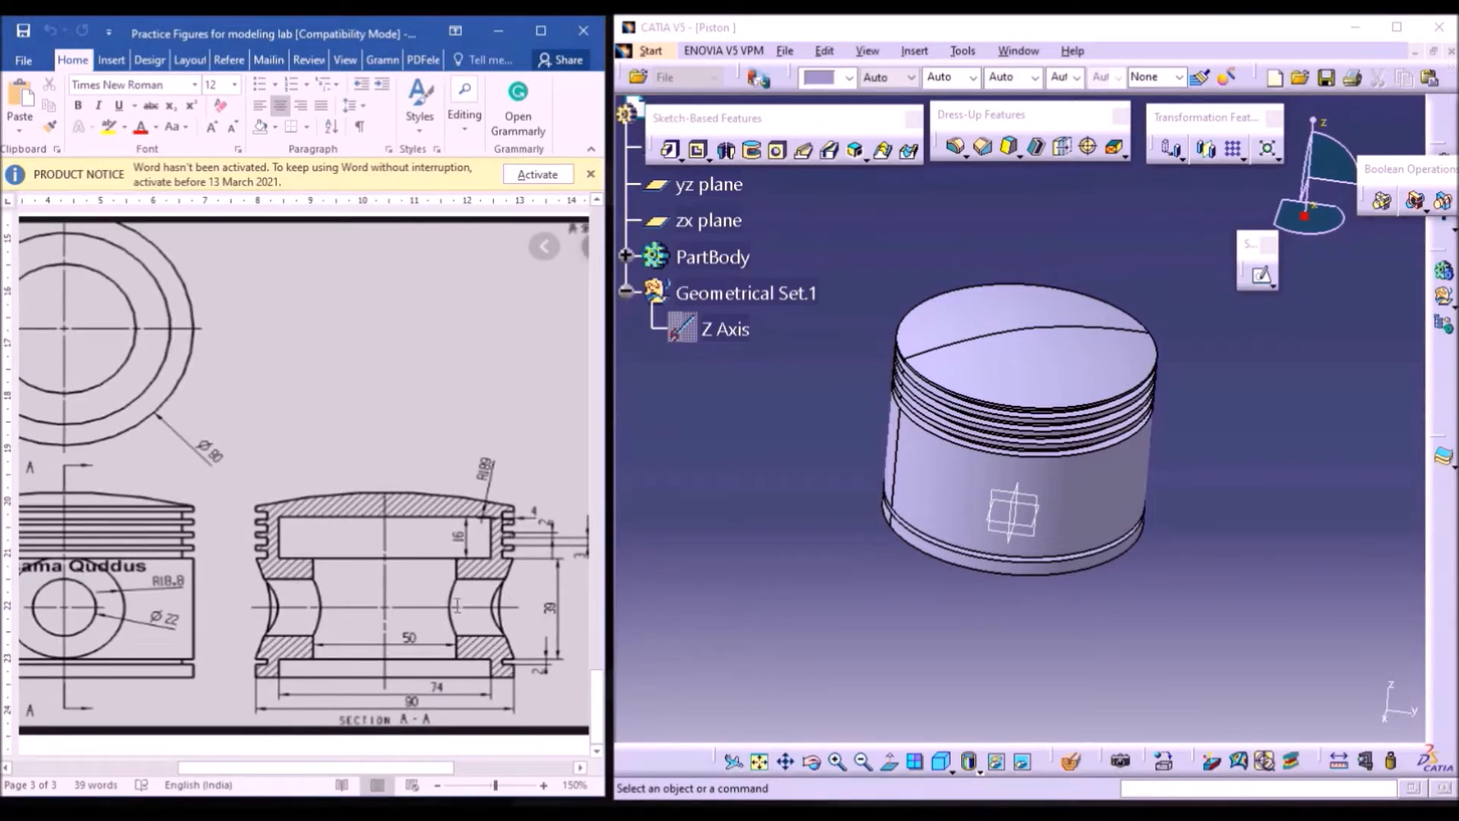
left_click(865, 554)
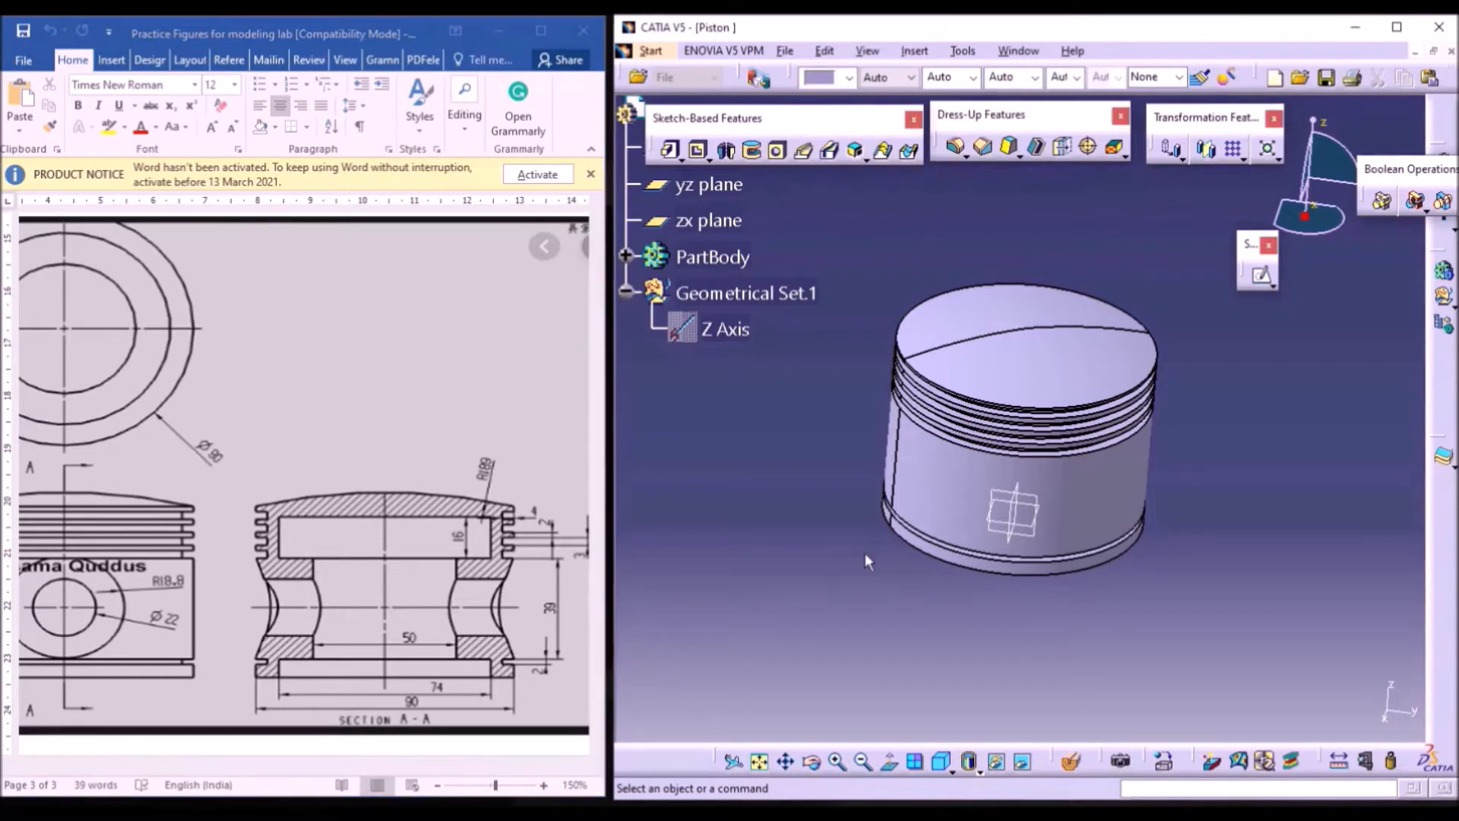
left_click(942, 763)
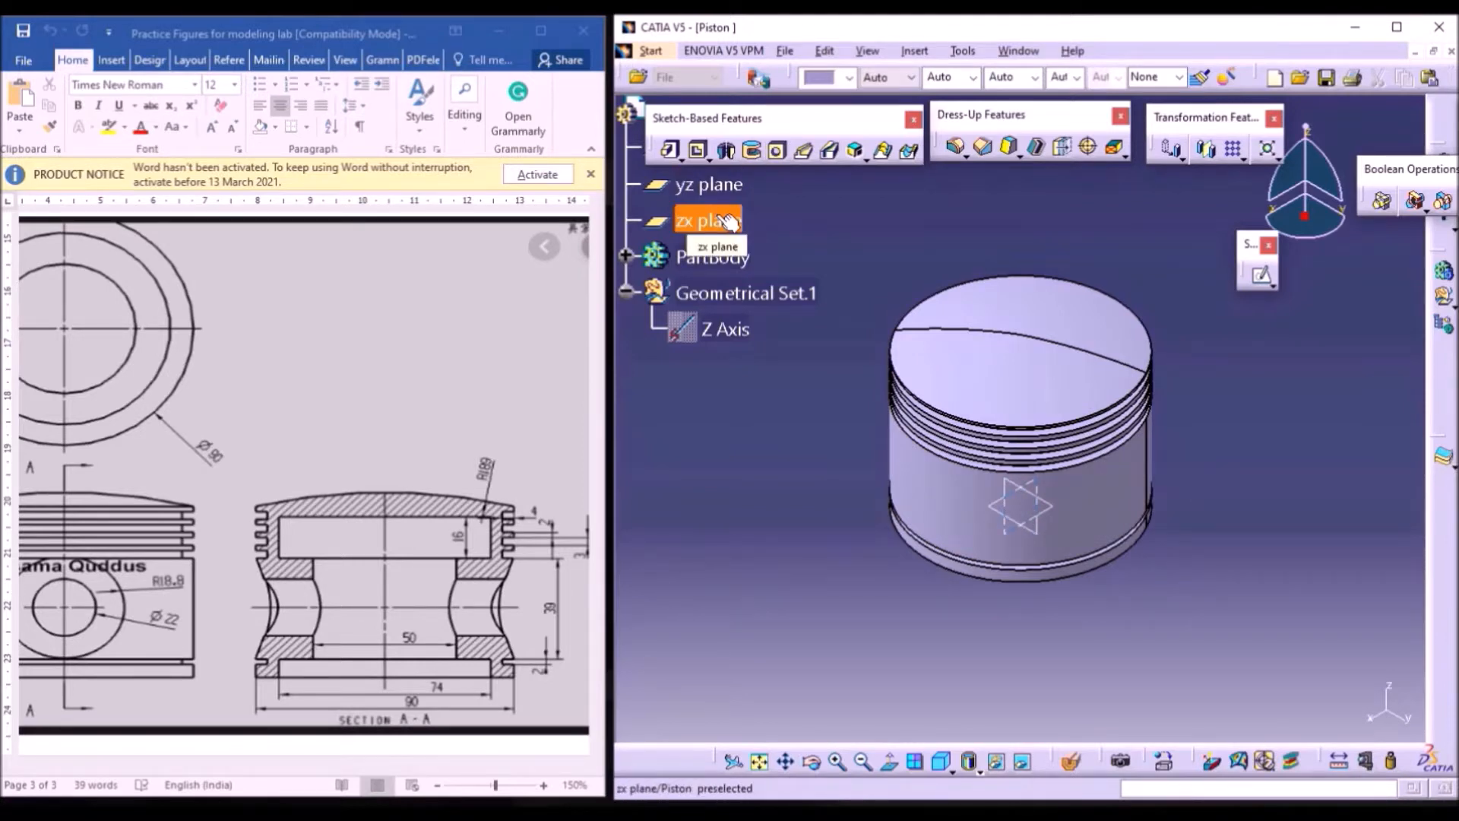
left_click(1045, 492)
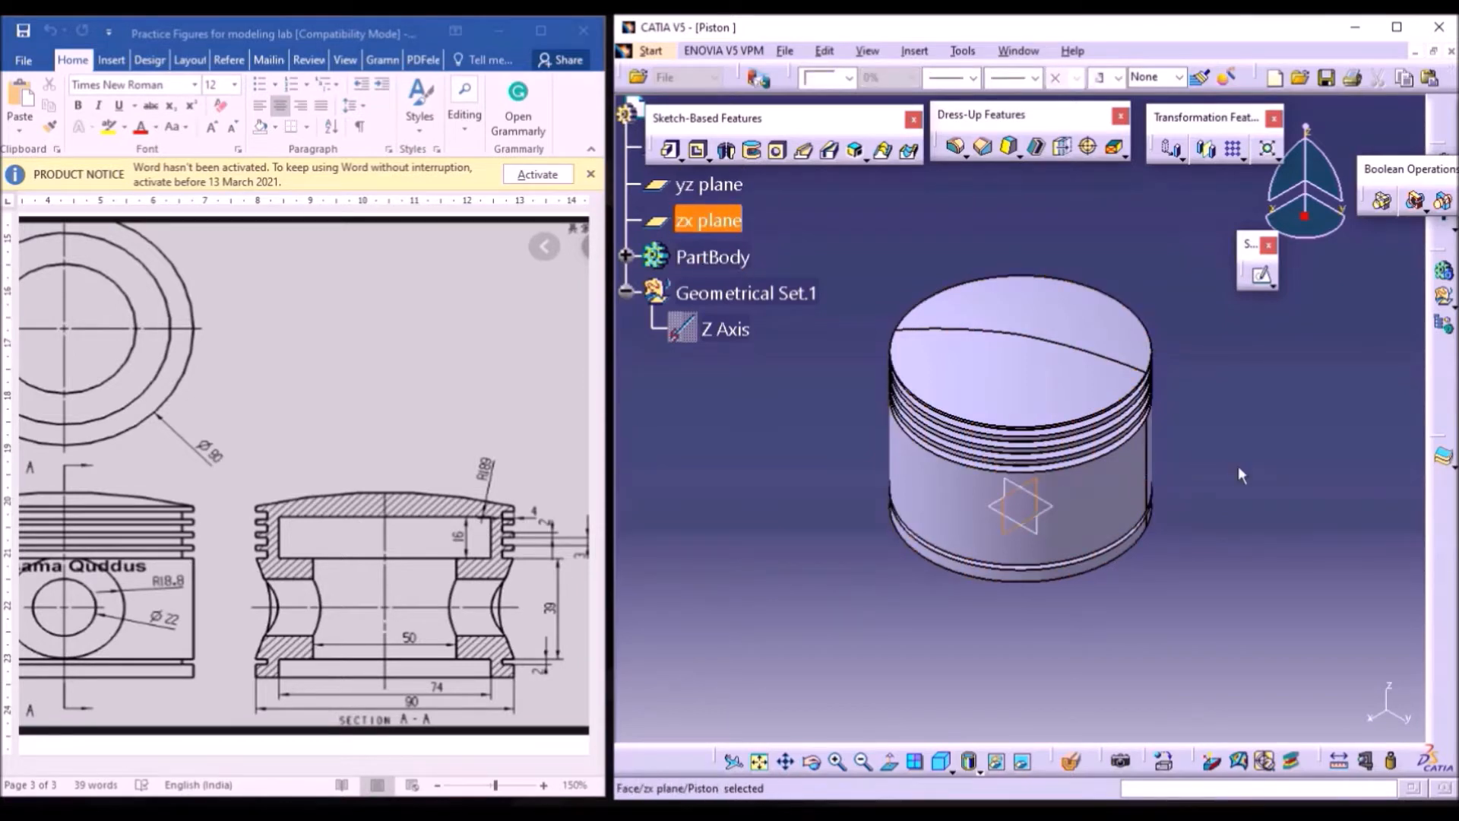
left_click(1261, 279)
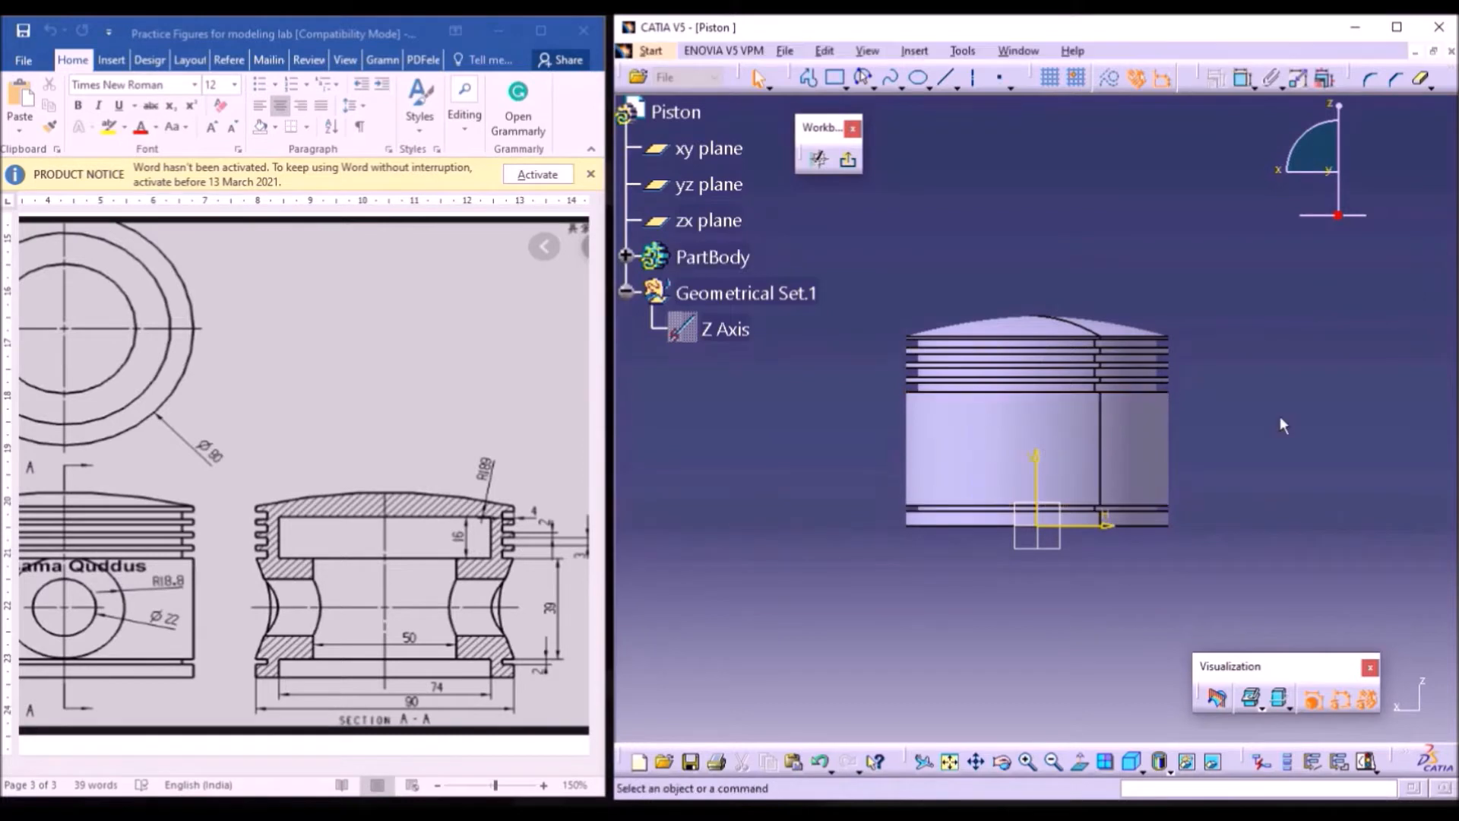
- Sketch a circle about 29 mm in diameter on the vertical axis, centred about 28 mm above the piston base
left_click(378, 764)
left_click_drag(378, 767, 290, 768)
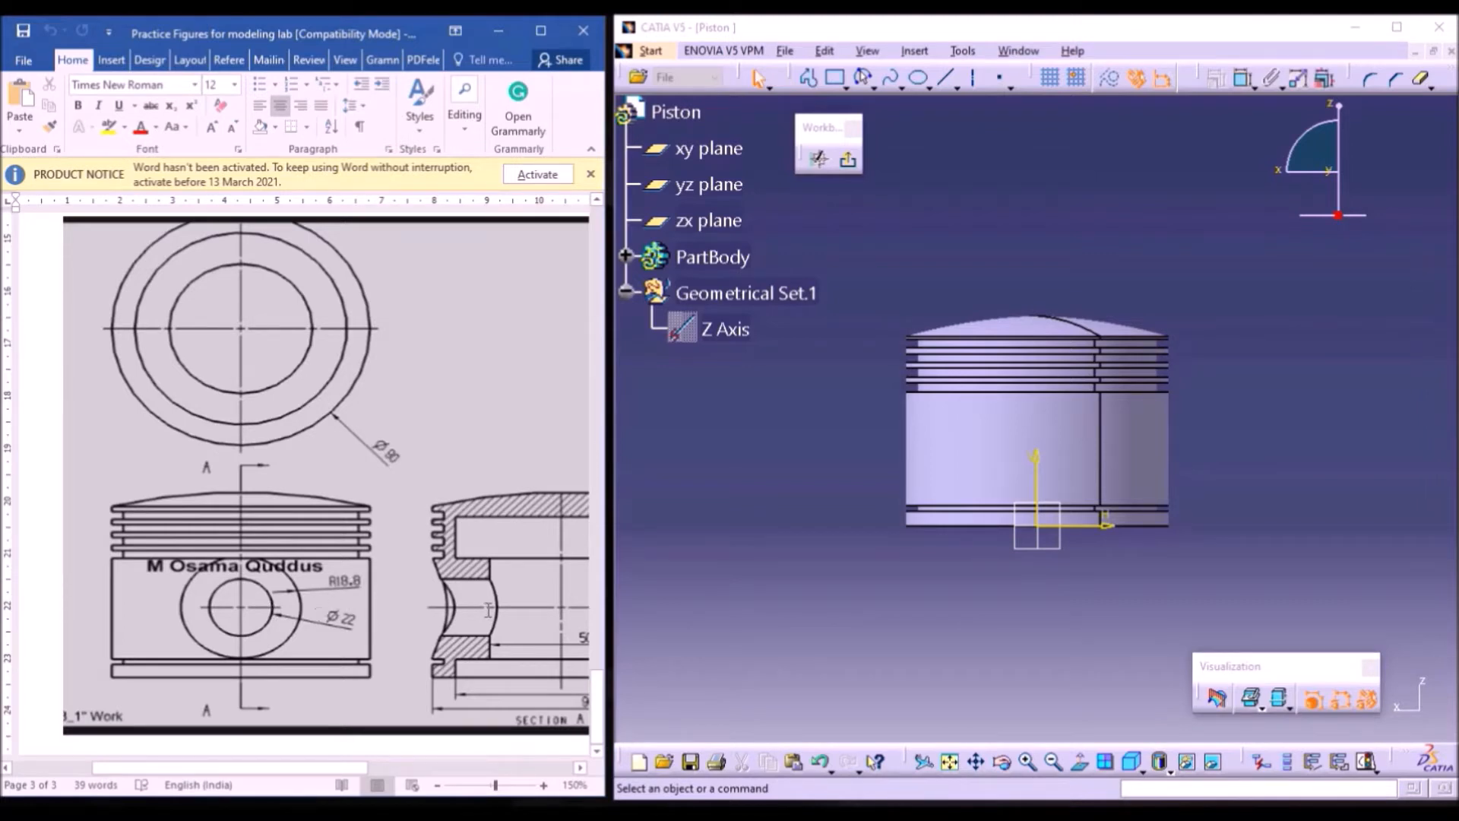
left_click_drag(346, 773, 417, 773)
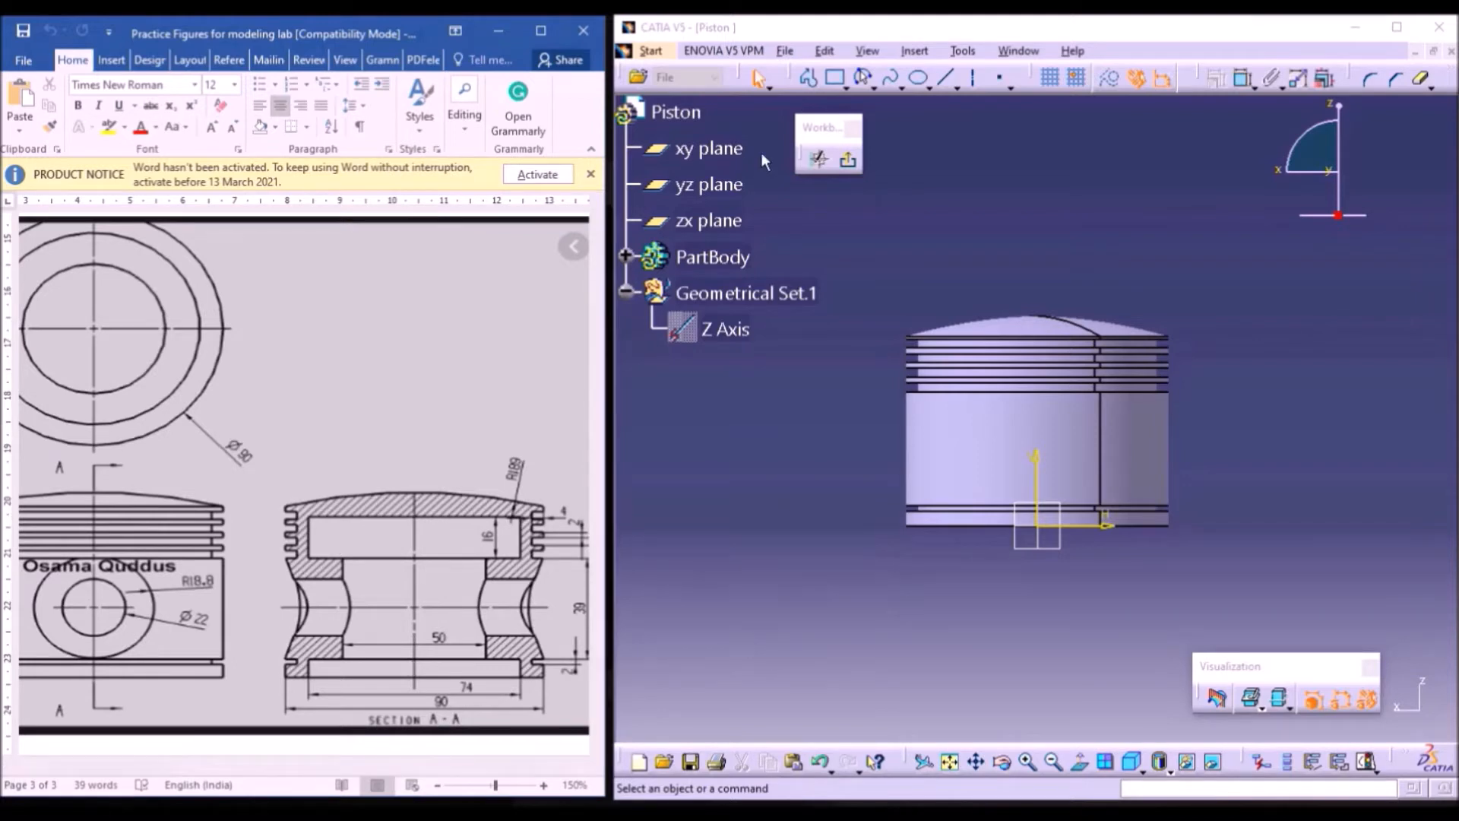
left_click(873, 88)
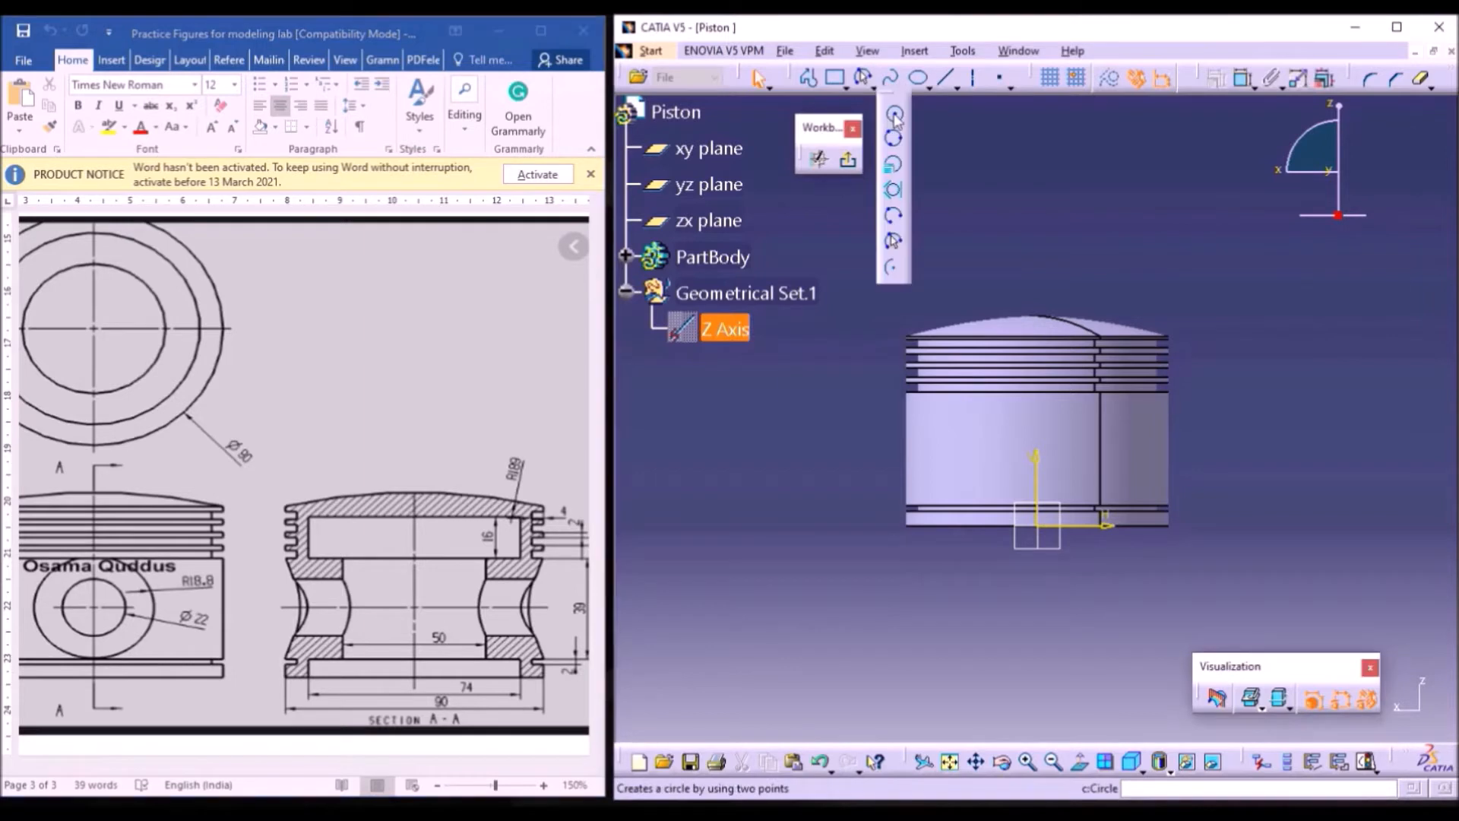
left_click(895, 116)
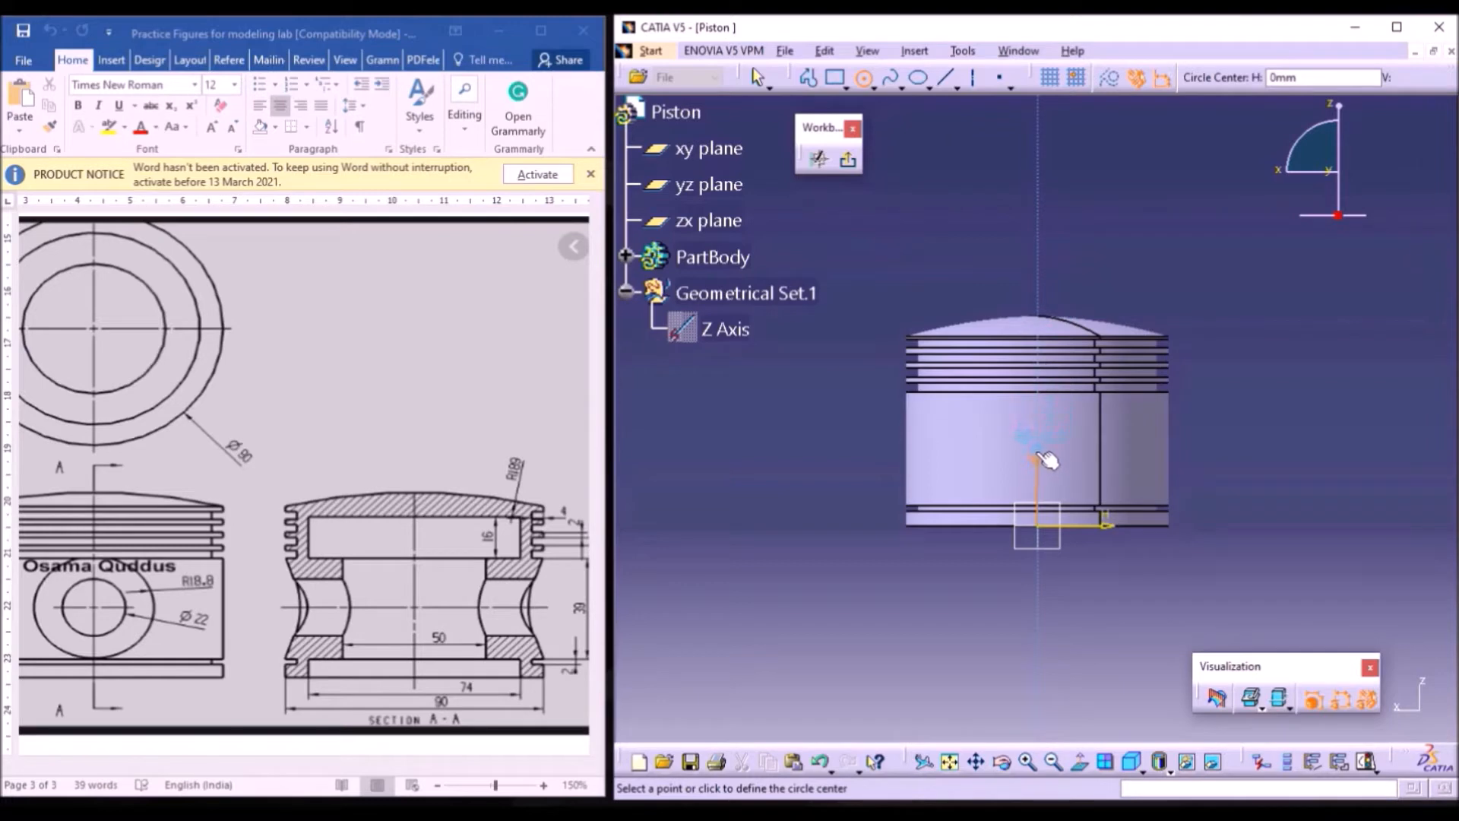
left_click(1038, 443)
left_click(1080, 433)
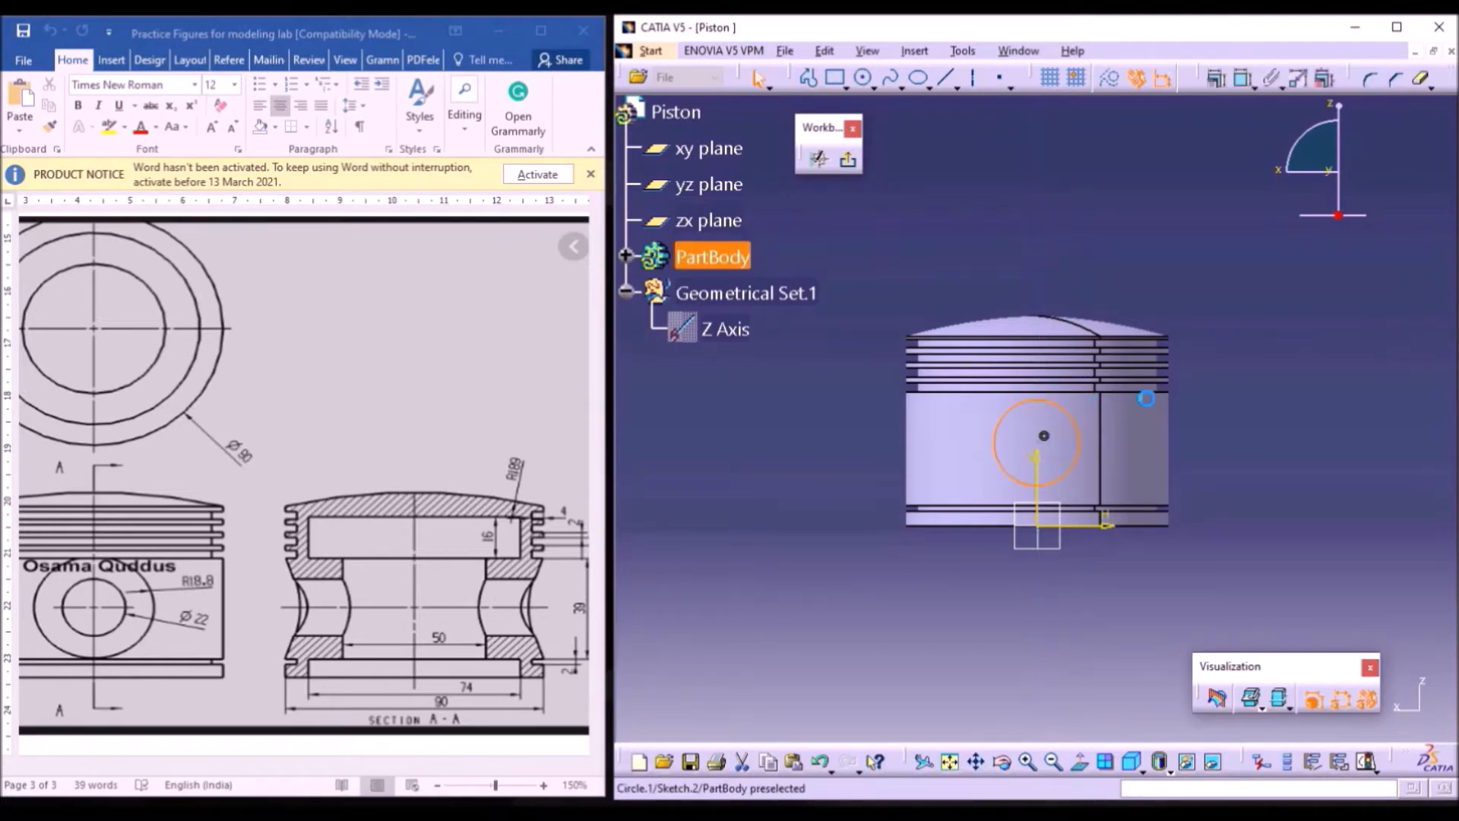
left_click(1243, 423)
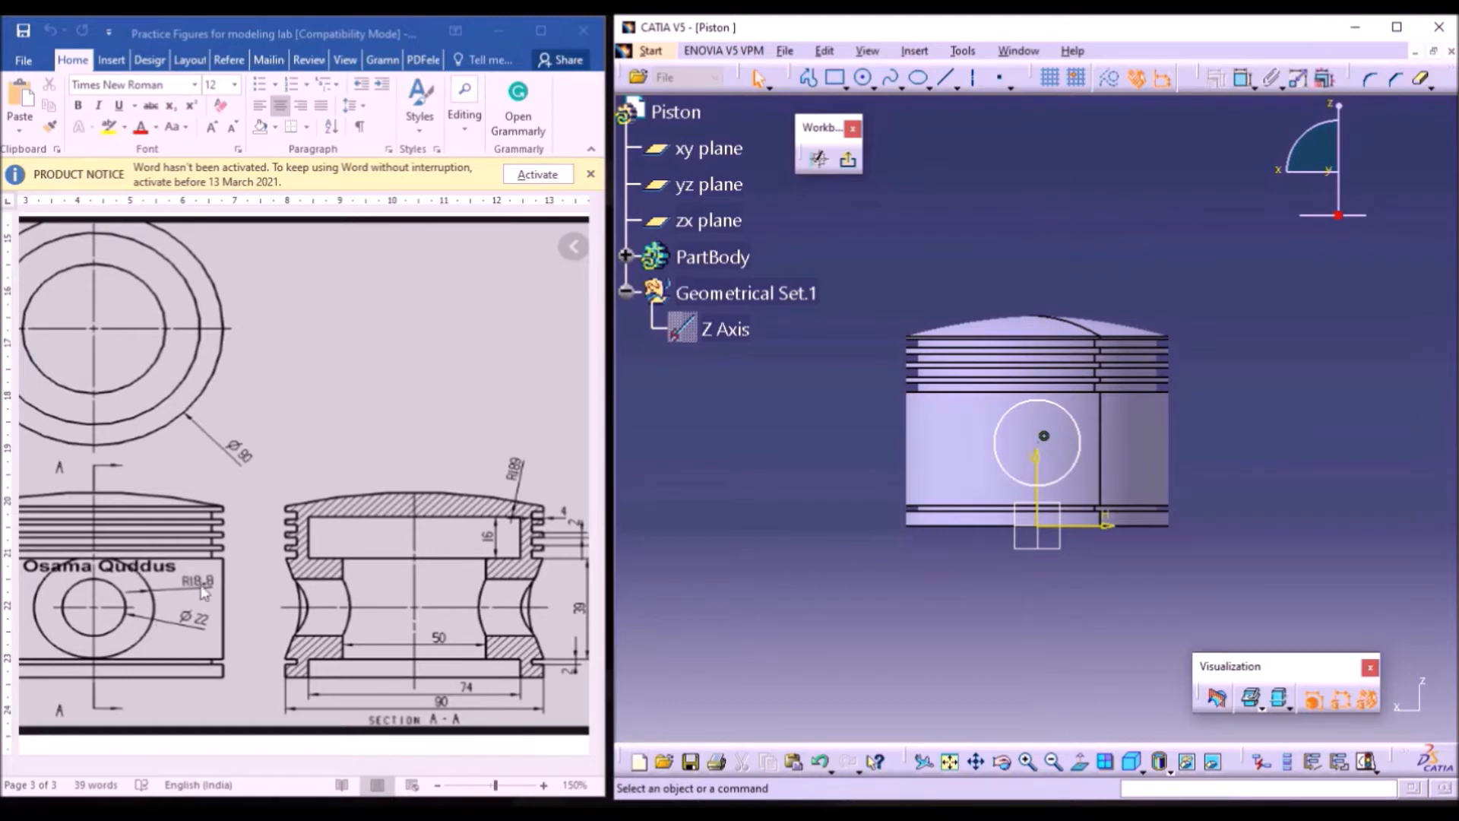
- Dimension the circle as a radius and set it to 18.8 mm
left_click(1243, 77)
left_click(1079, 431)
left_click(1251, 382)
double_click(1238, 375)
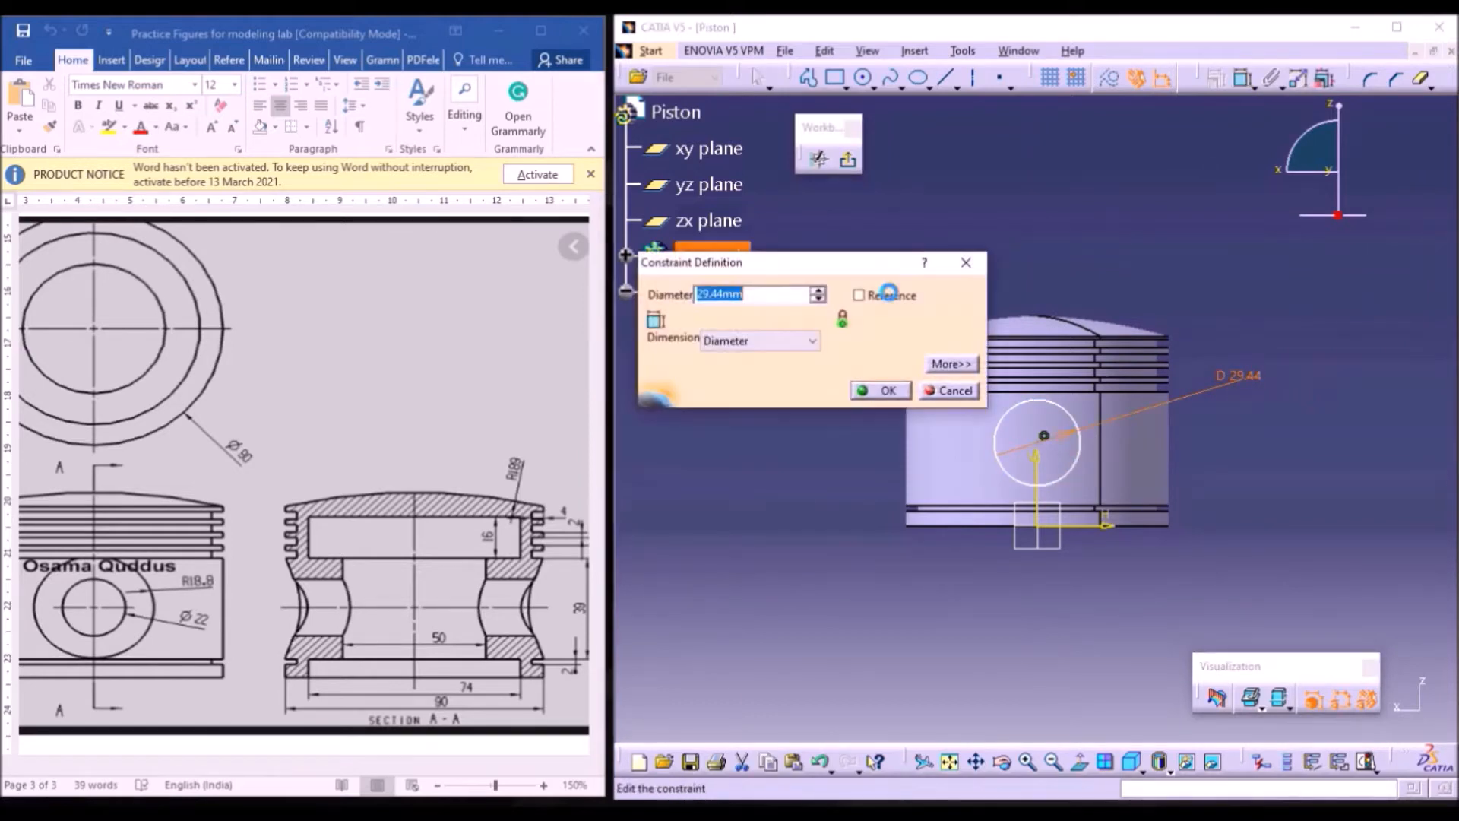
left_click(807, 342)
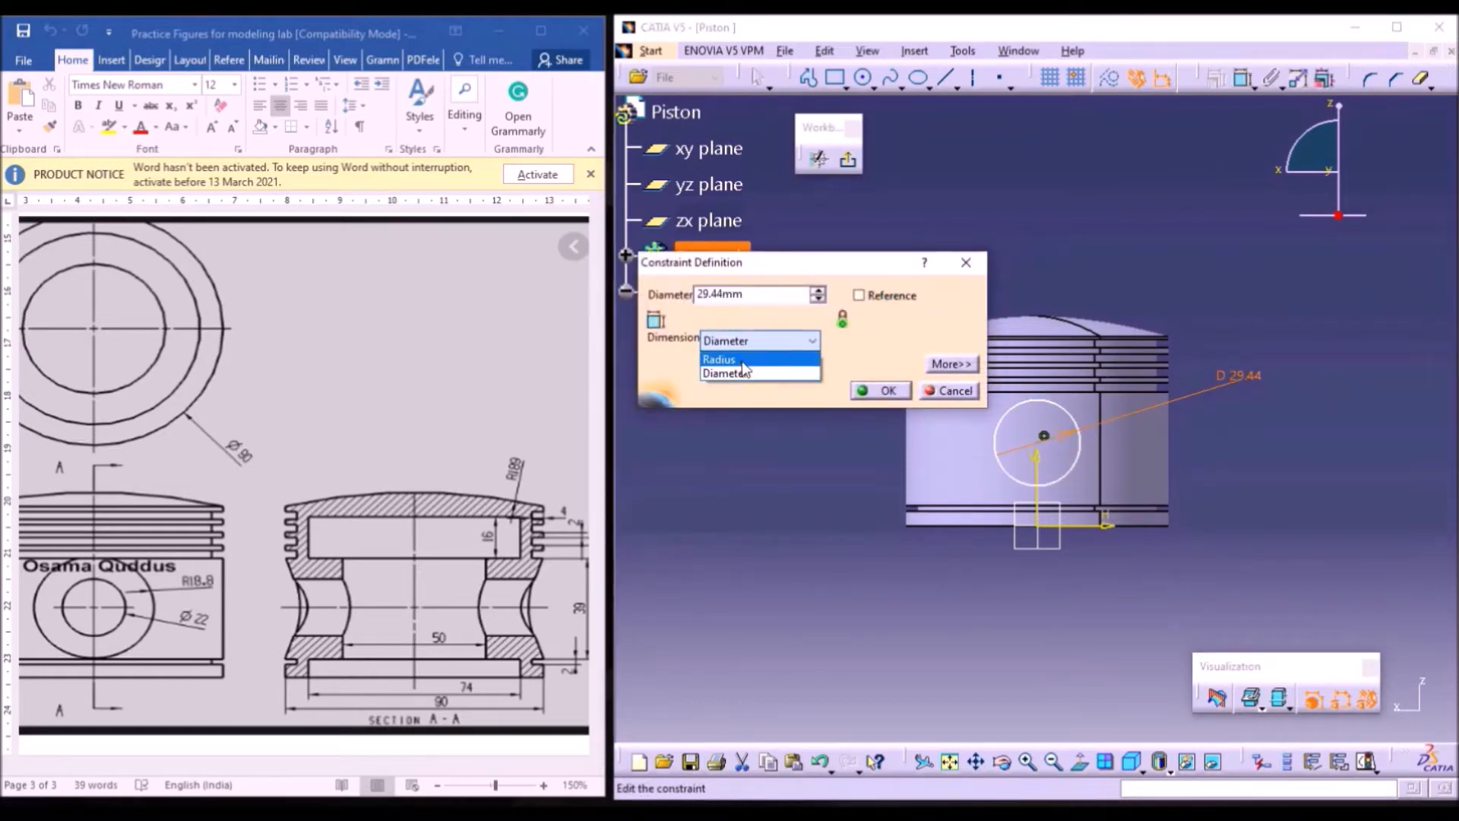
left_click(740, 359)
type("18.8")
key("Return")
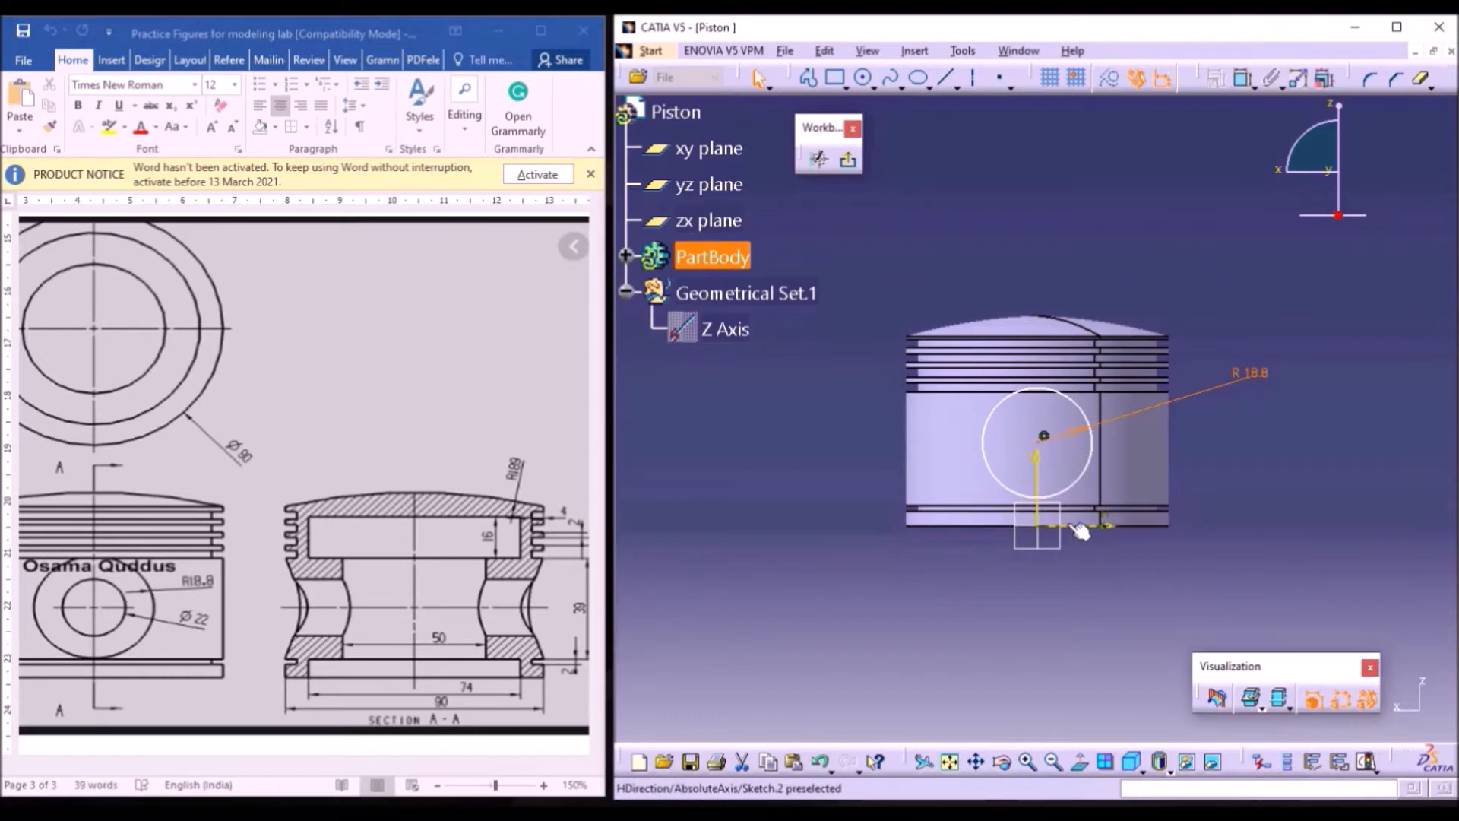
- Dimension the circle centre's height above the horizontal axis and set it to 19.5+2+5 (26.5 mm)
left_click(1243, 78)
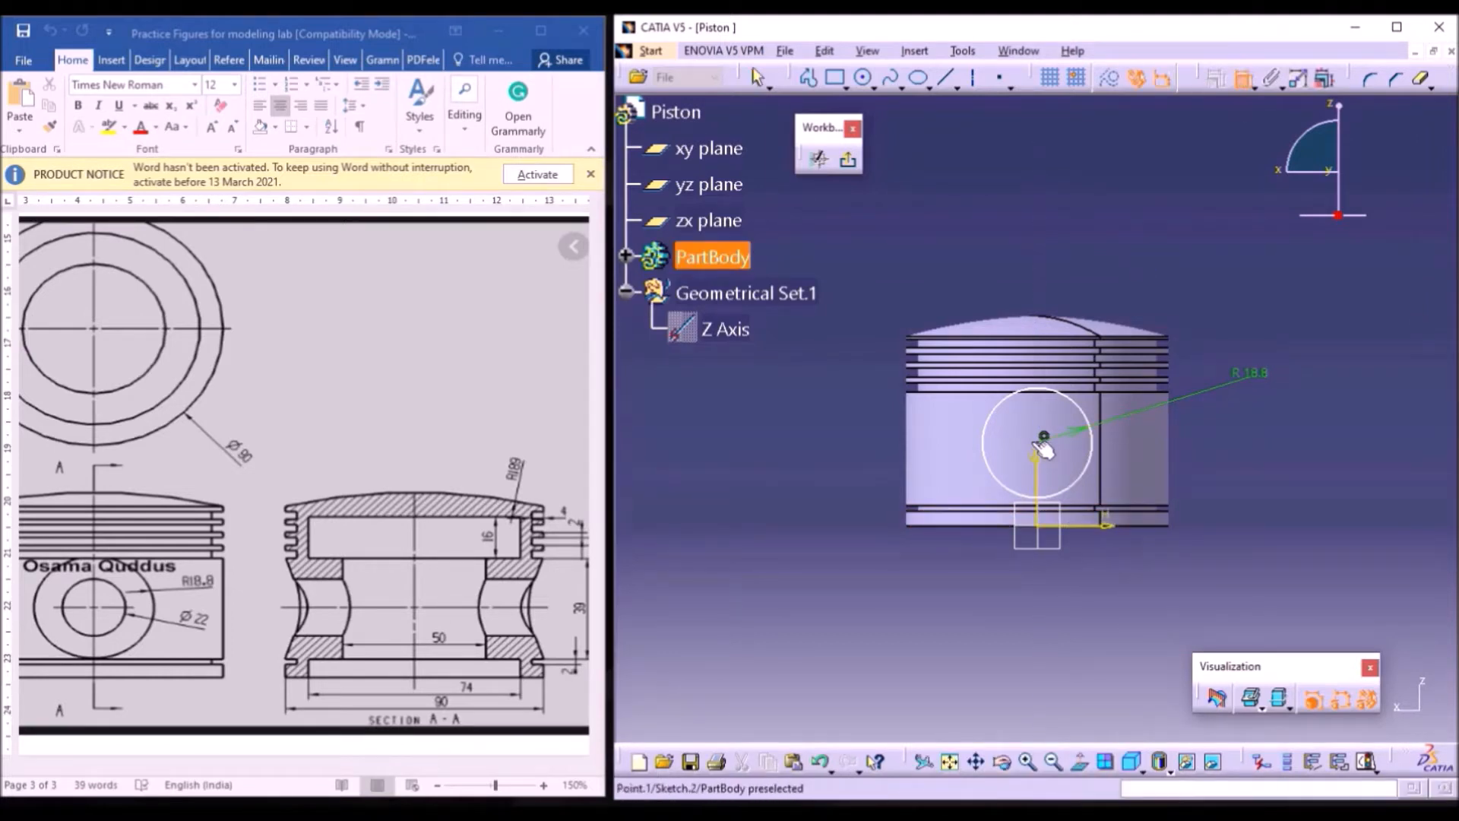
left_click(1115, 524)
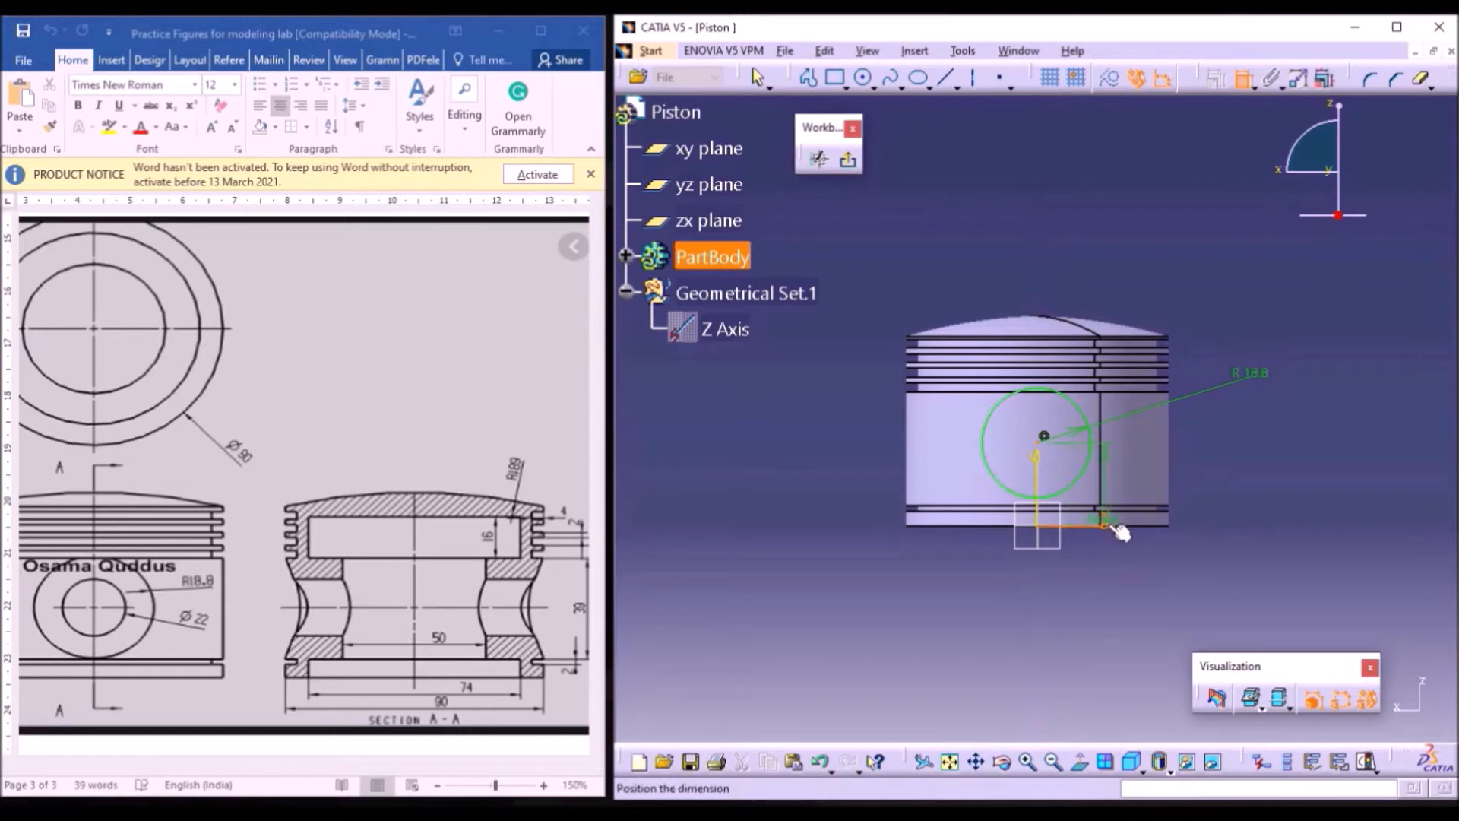
left_click(1237, 479)
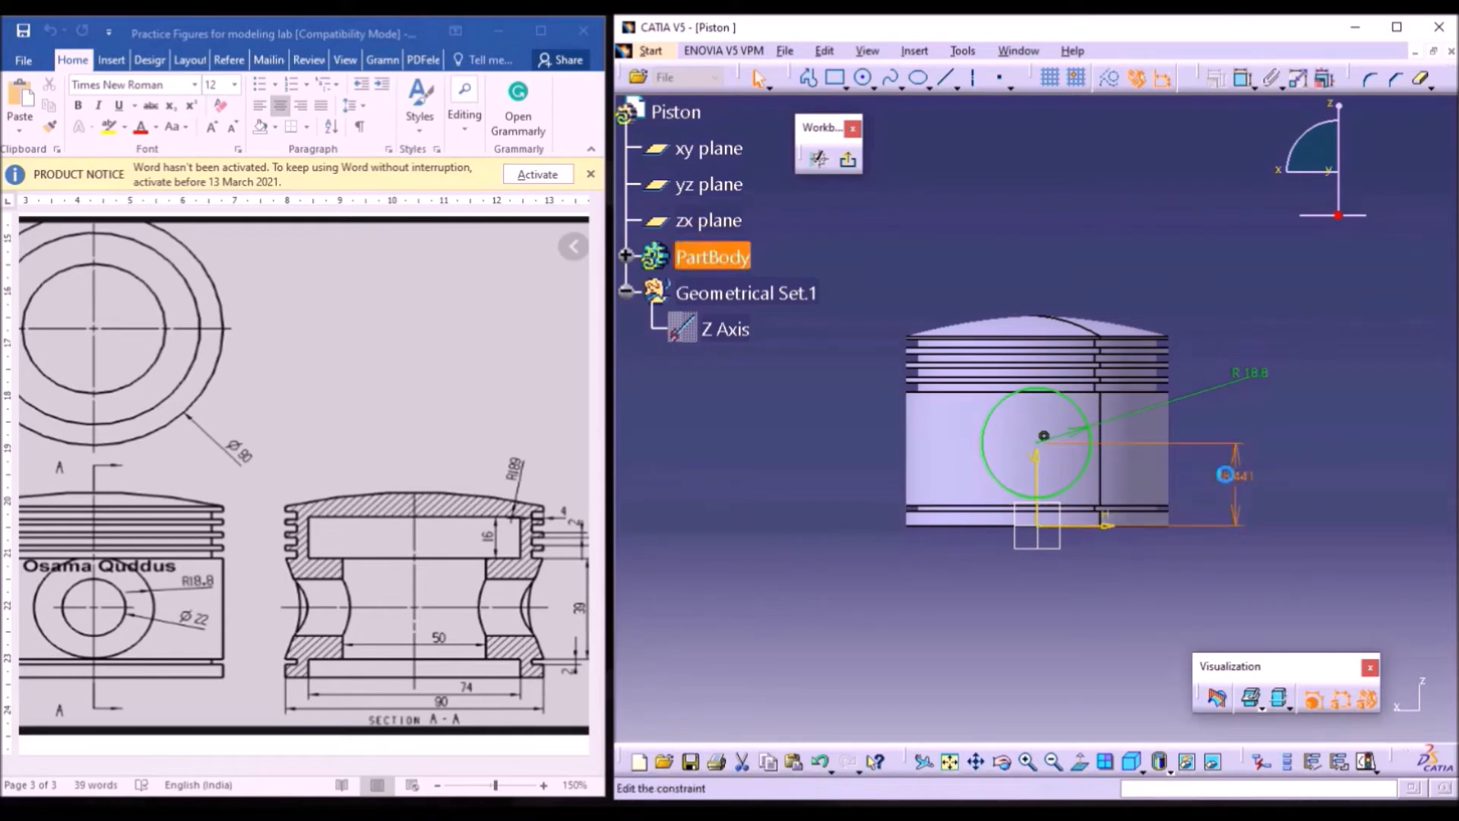
double_click(1235, 476)
type("19")
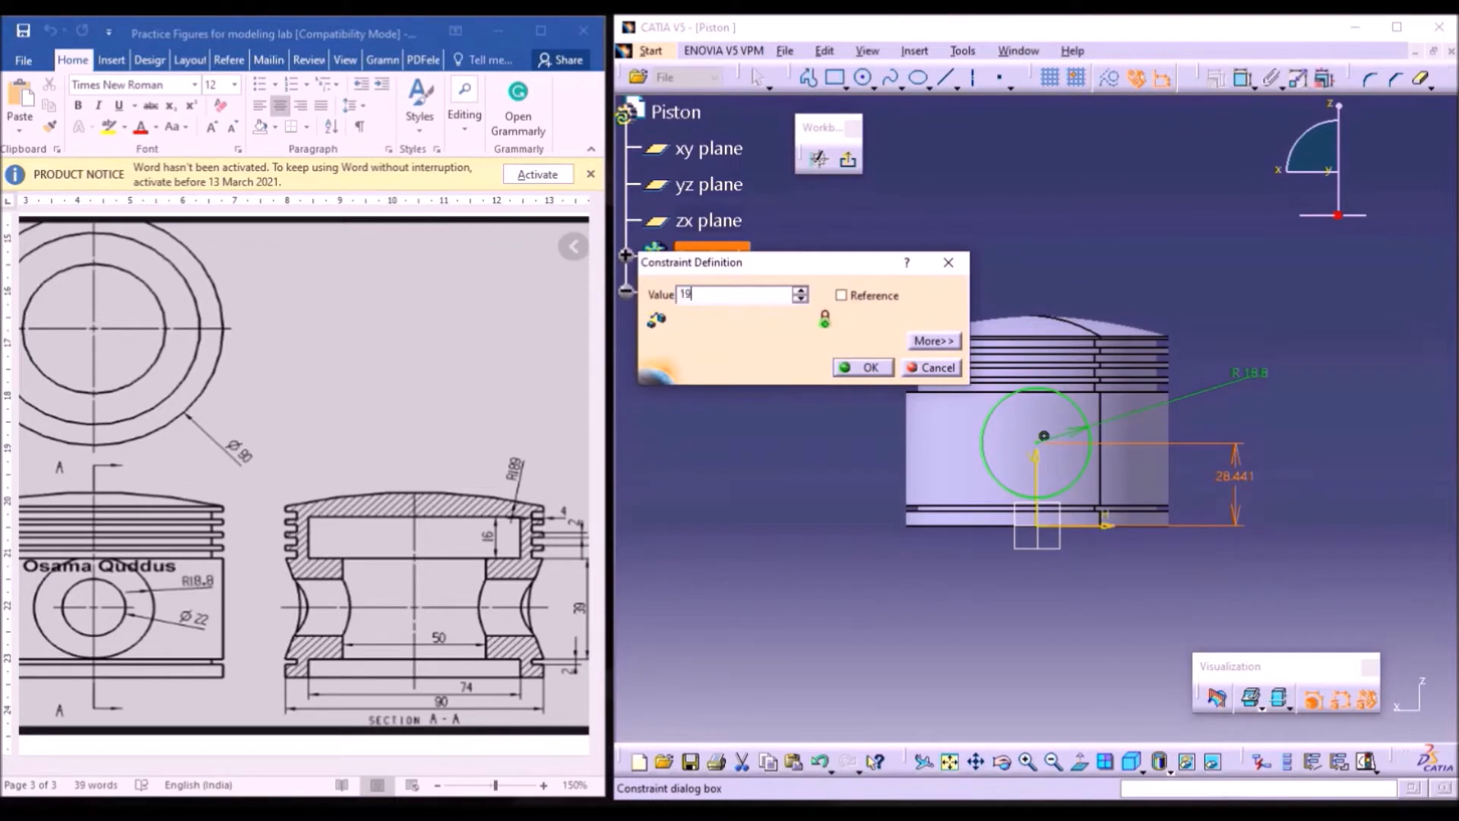
type(".5+2+5")
key("Return")
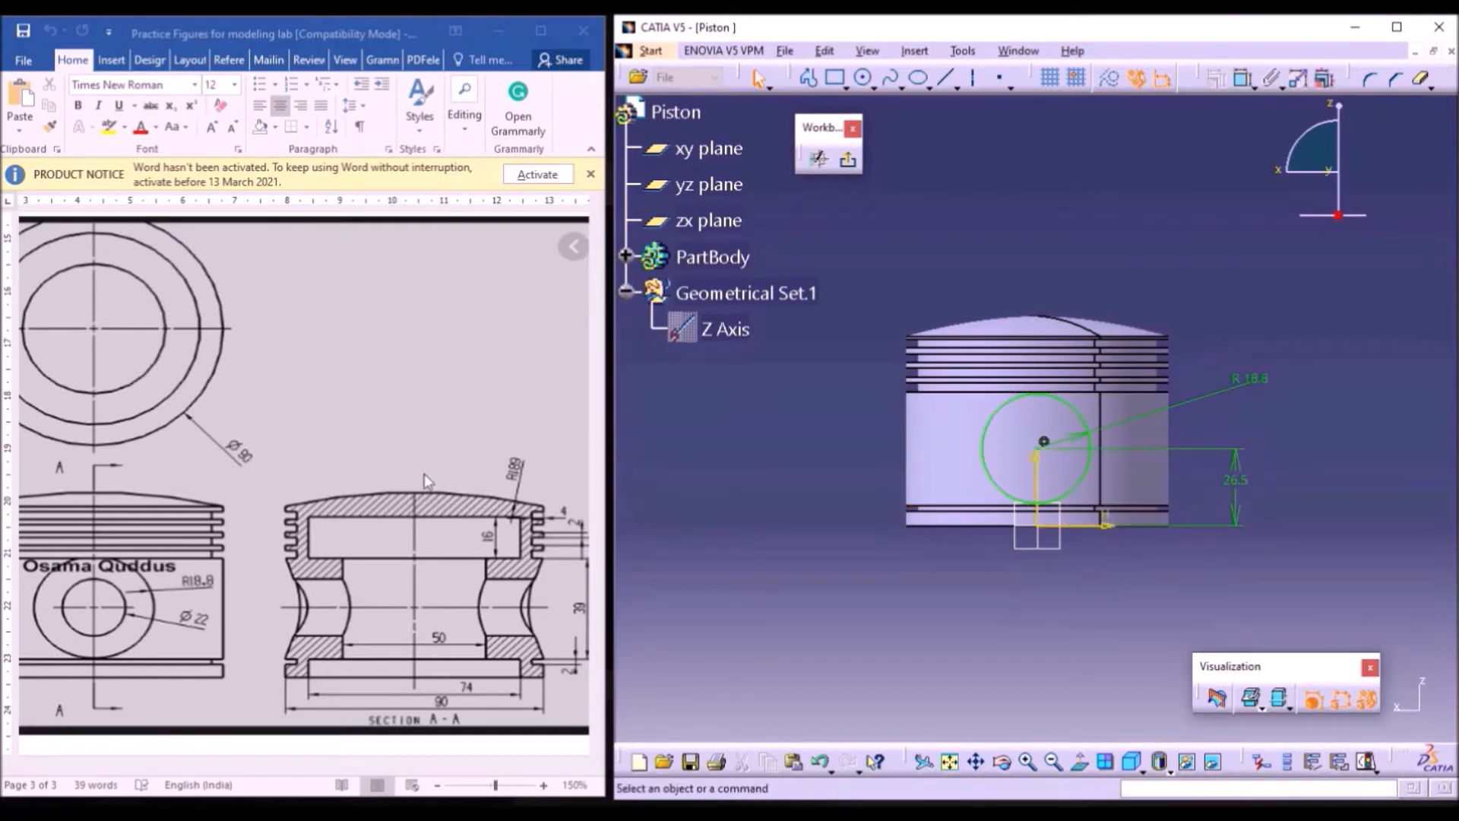
- Exit the sketch and expand the PartBody in the specification tree
left_click(850, 162)
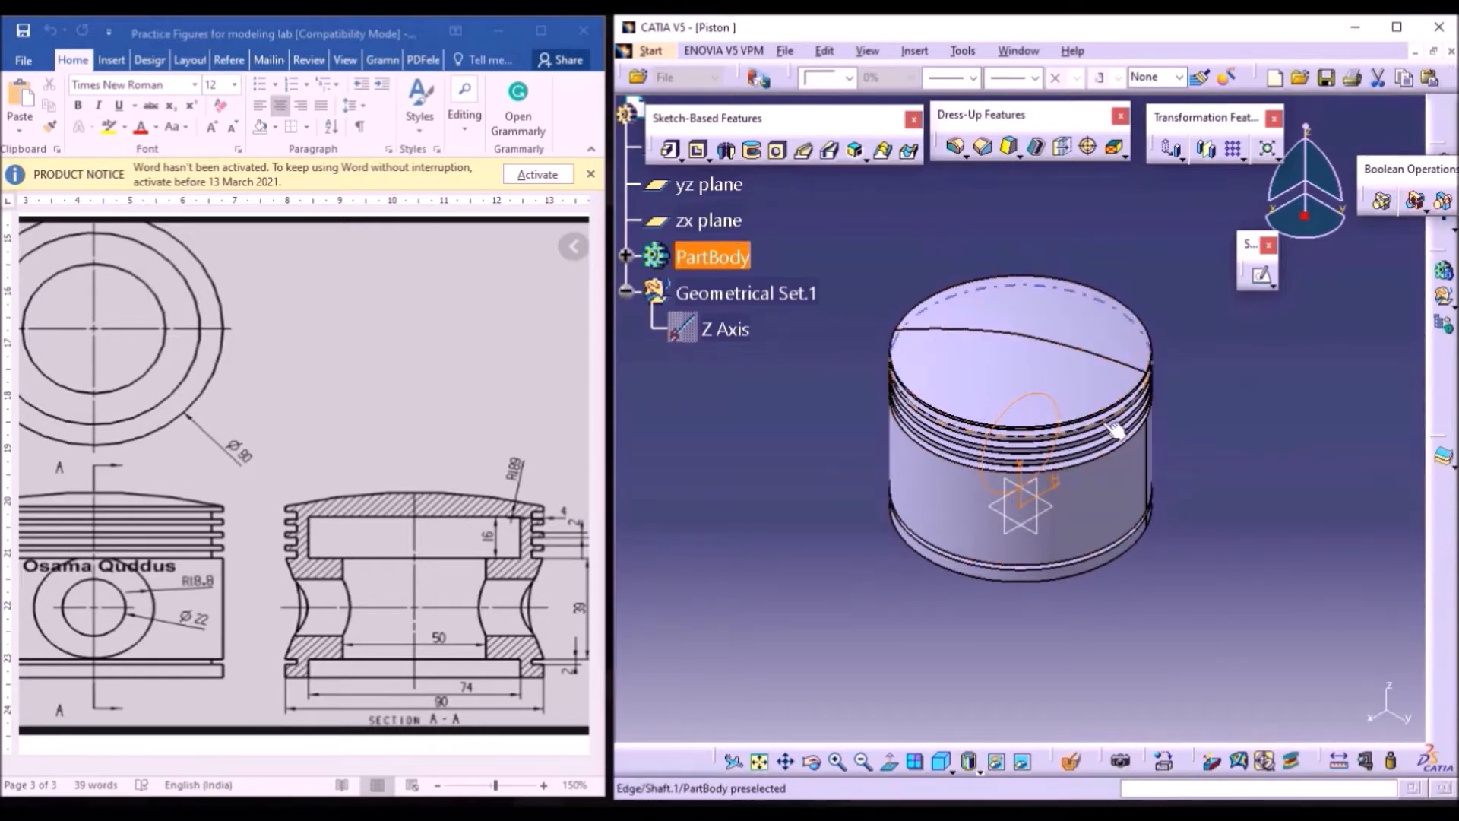
left_click(1222, 418)
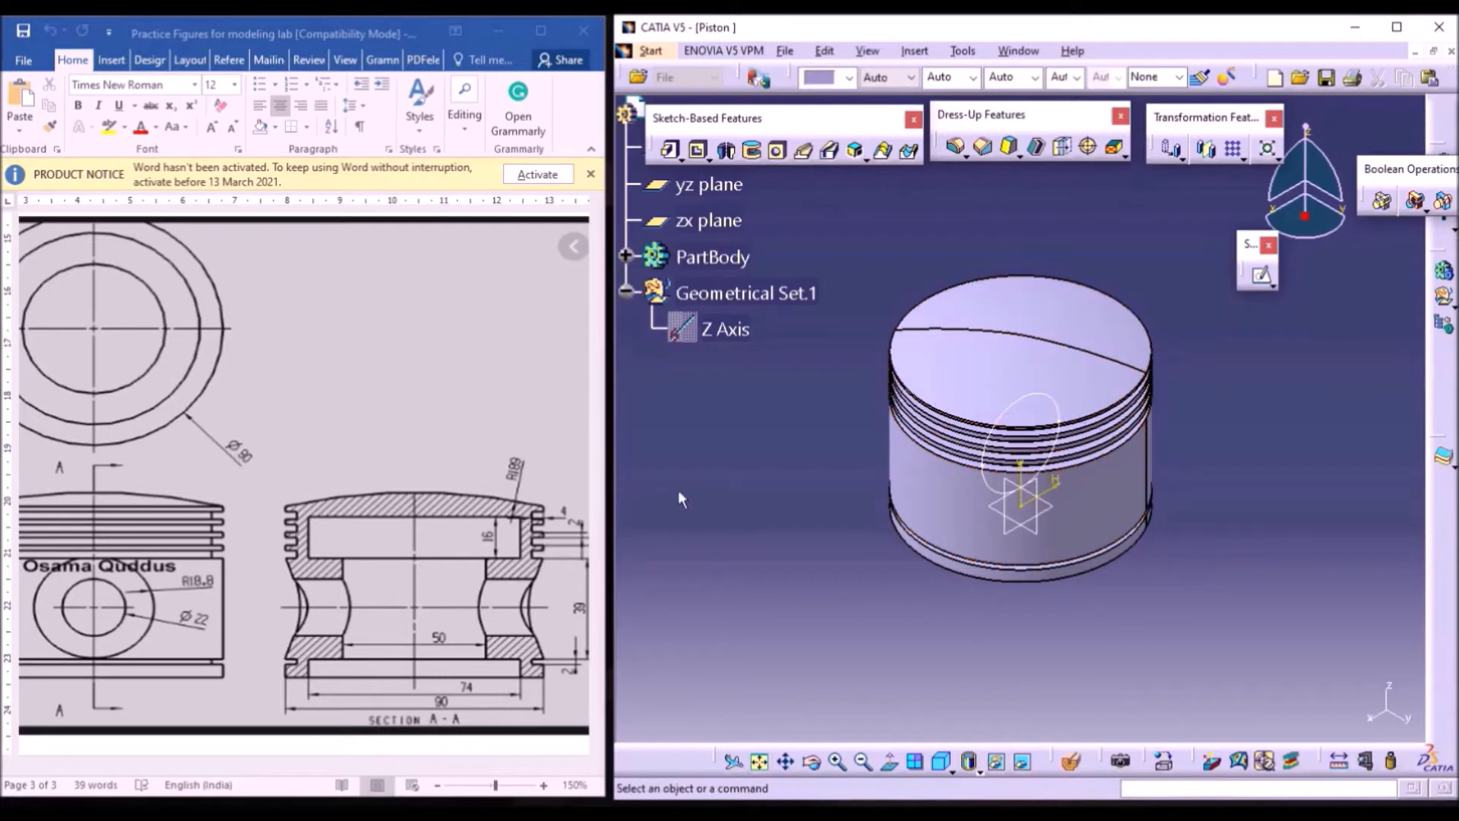
left_click(625, 255)
left_click(769, 141)
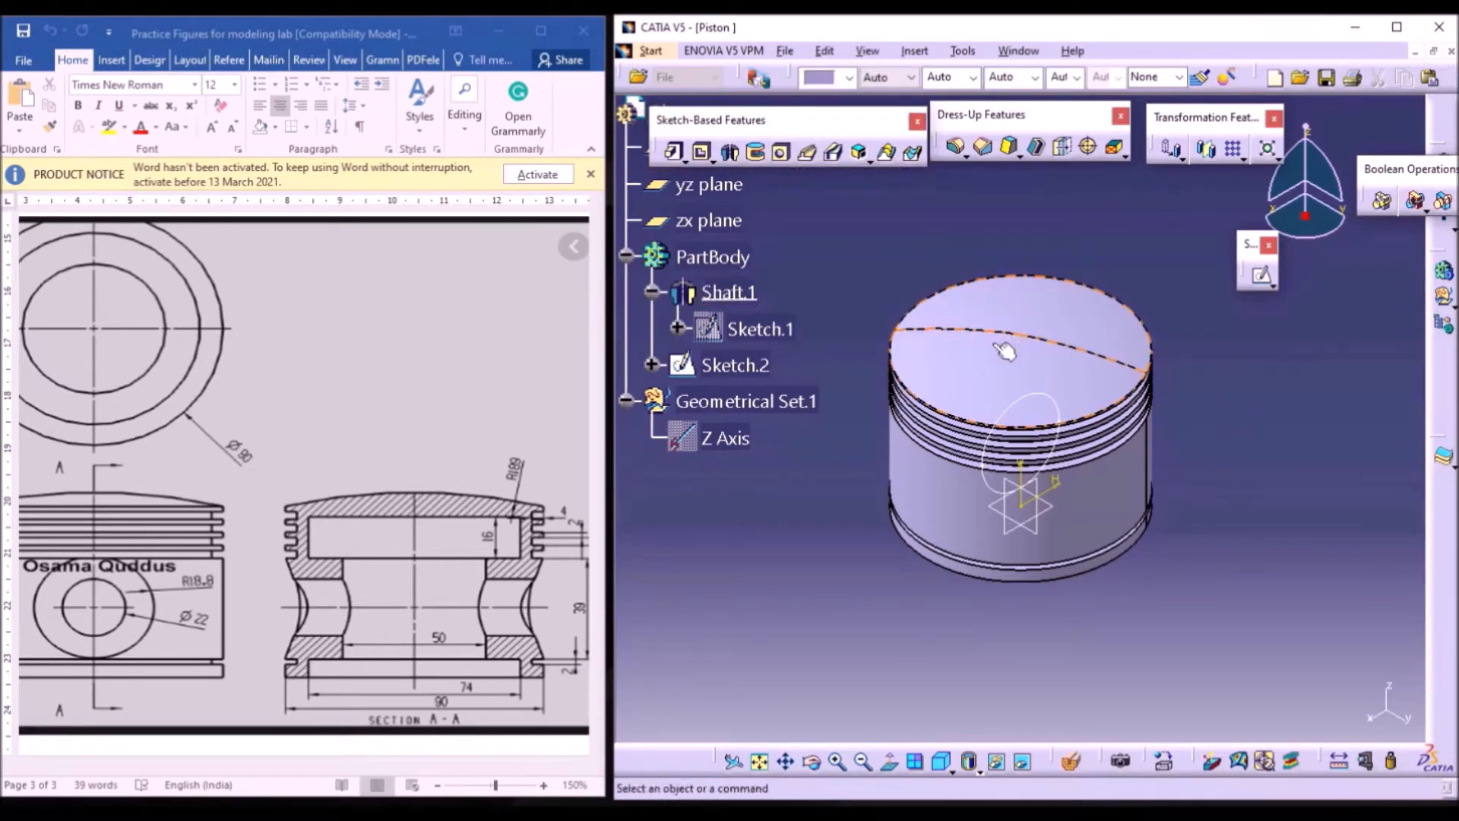
- Insert a new empty body into the Piston part
left_click(911, 51)
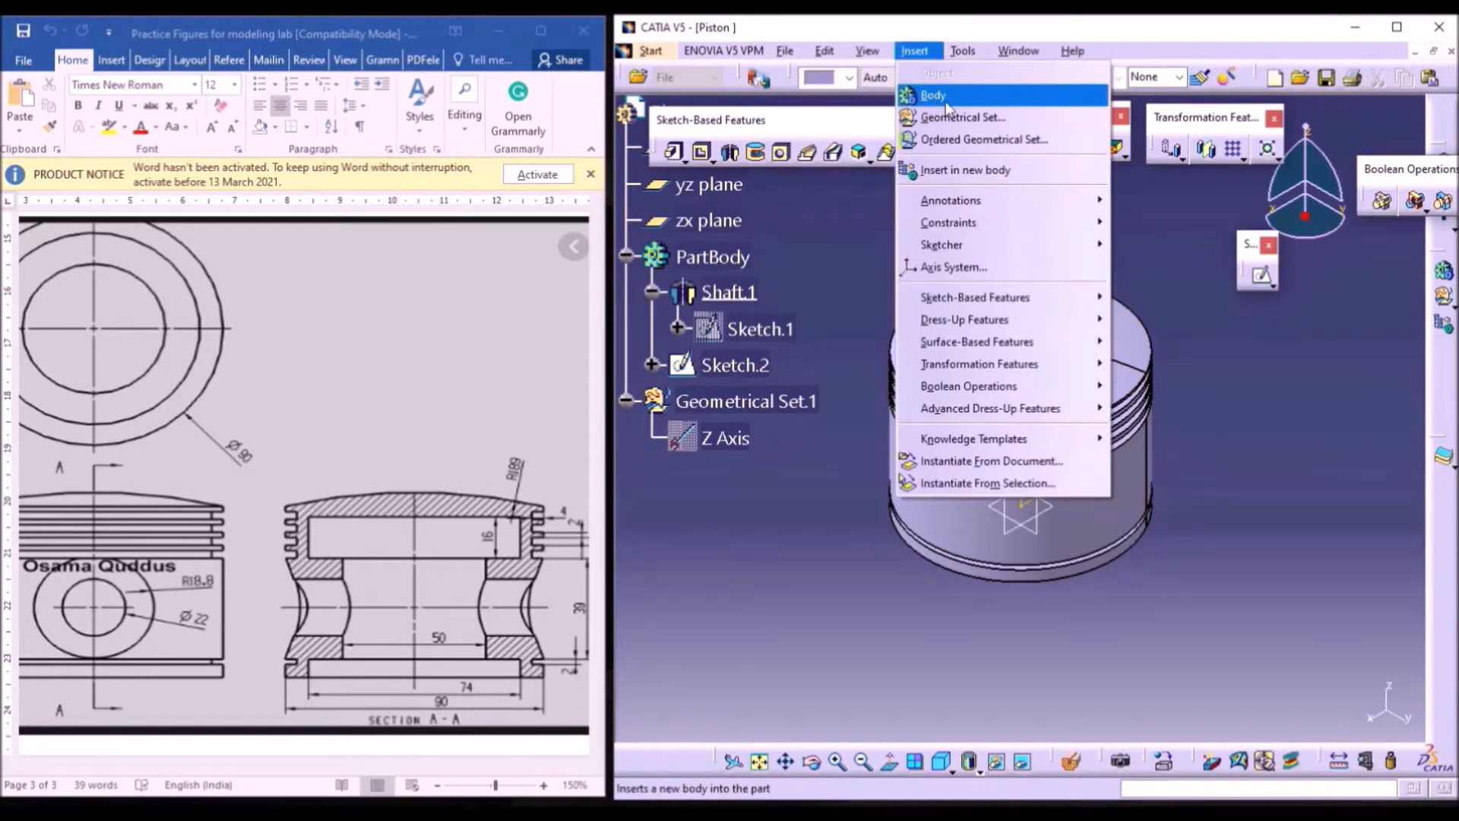
left_click(829, 234)
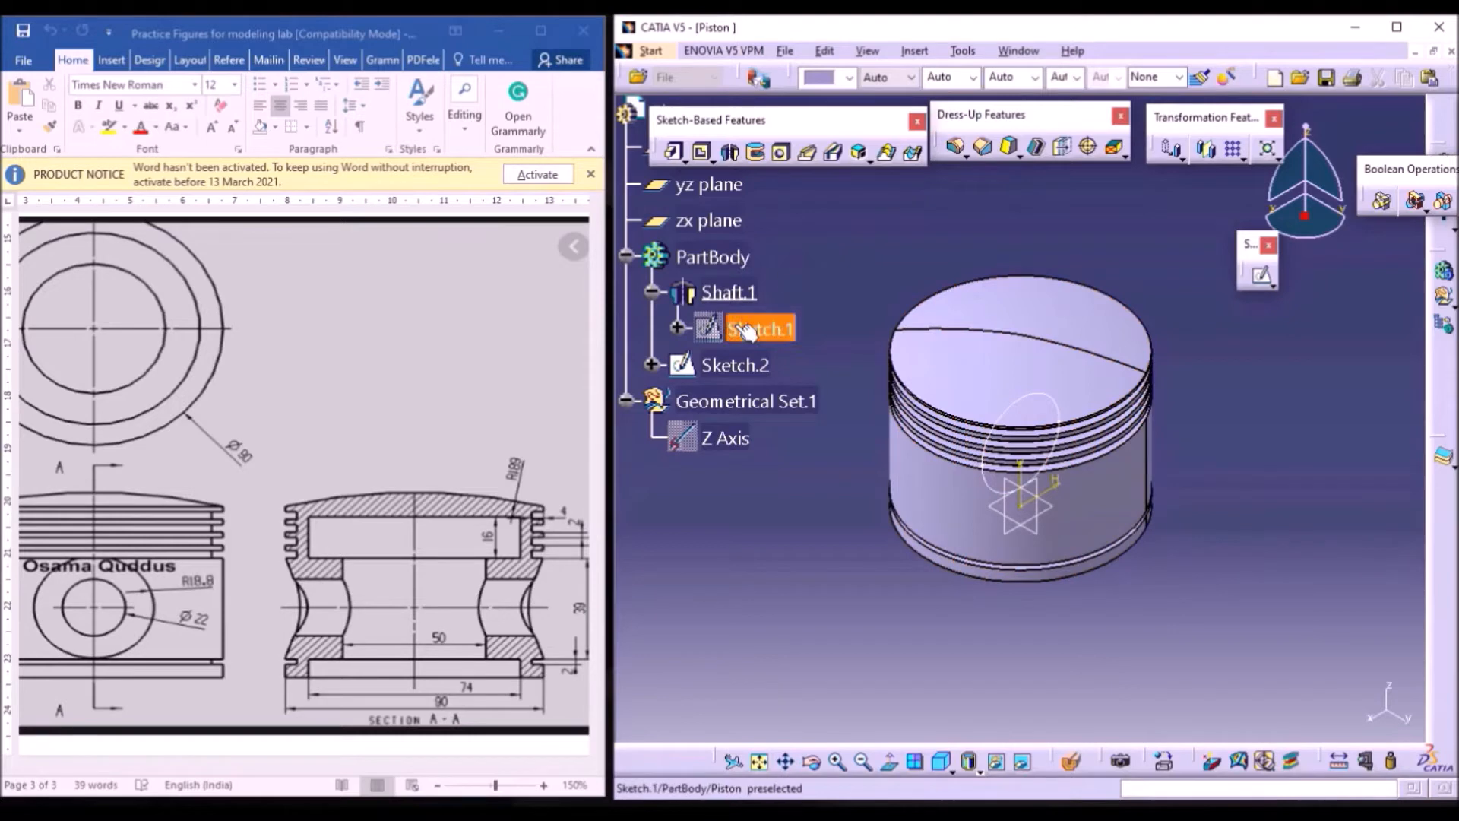
left_click(748, 366)
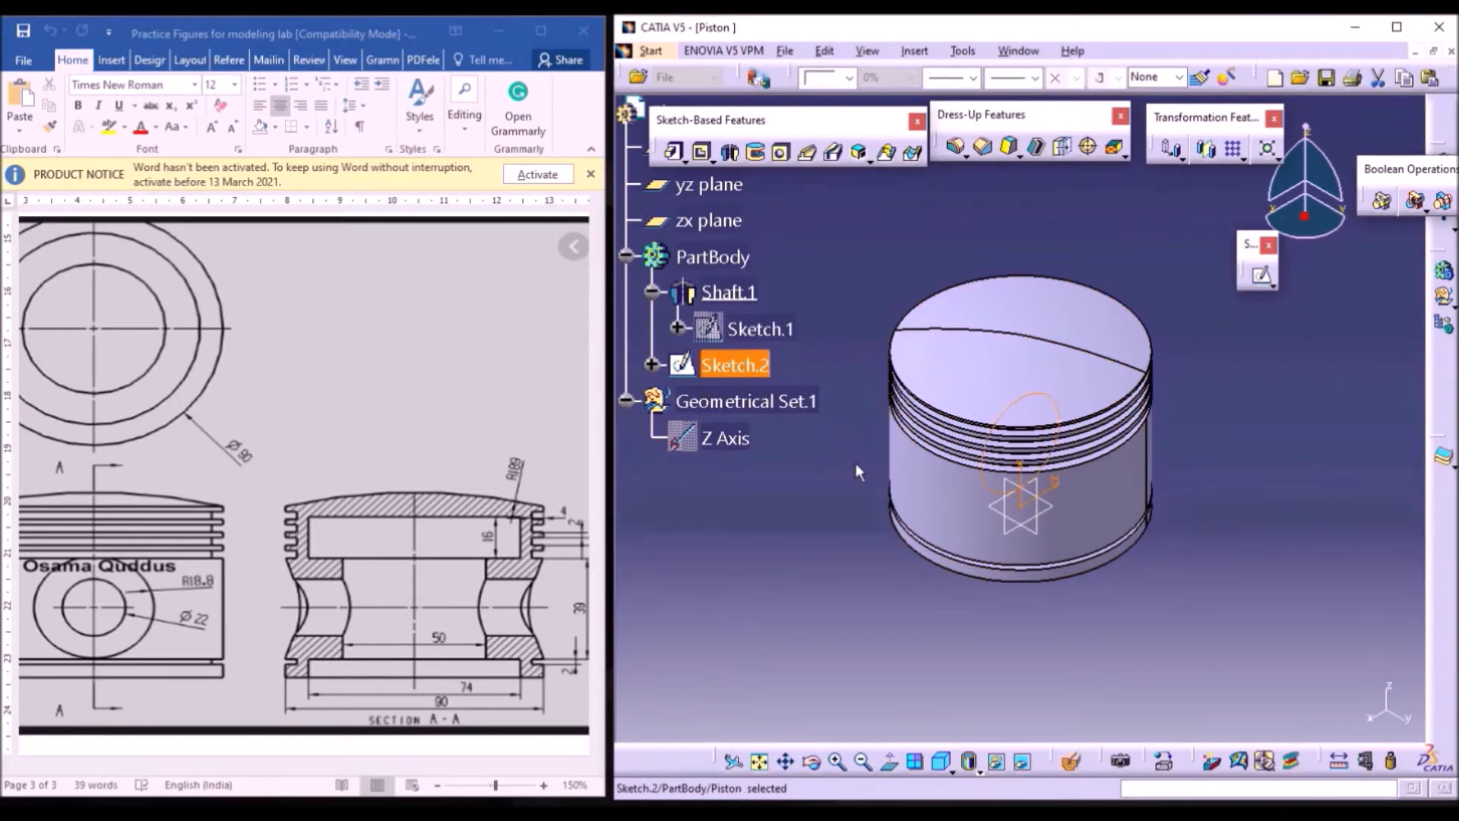
left_click(906, 182)
left_click(913, 51)
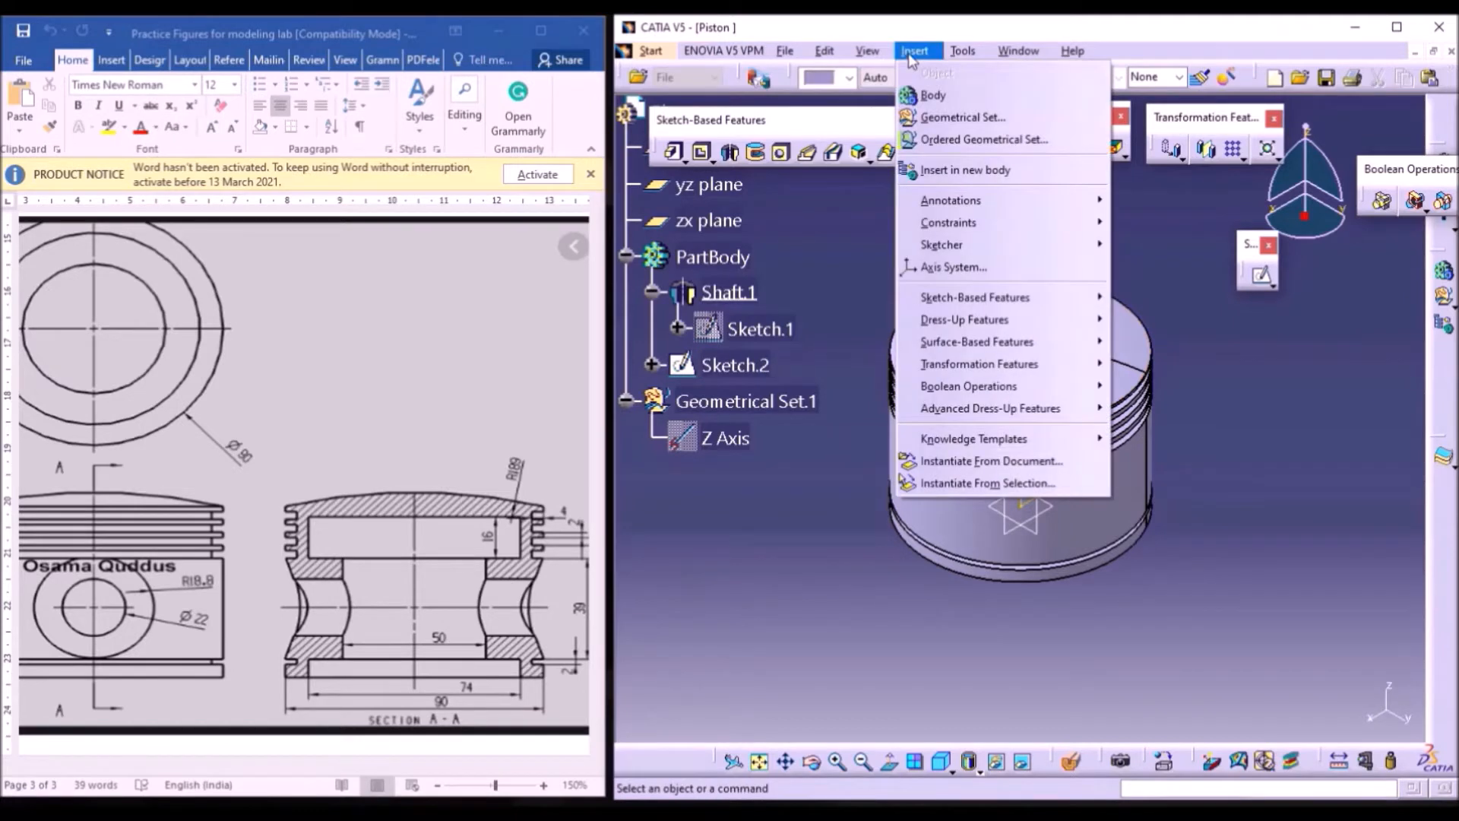
left_click(928, 97)
left_click(1064, 453)
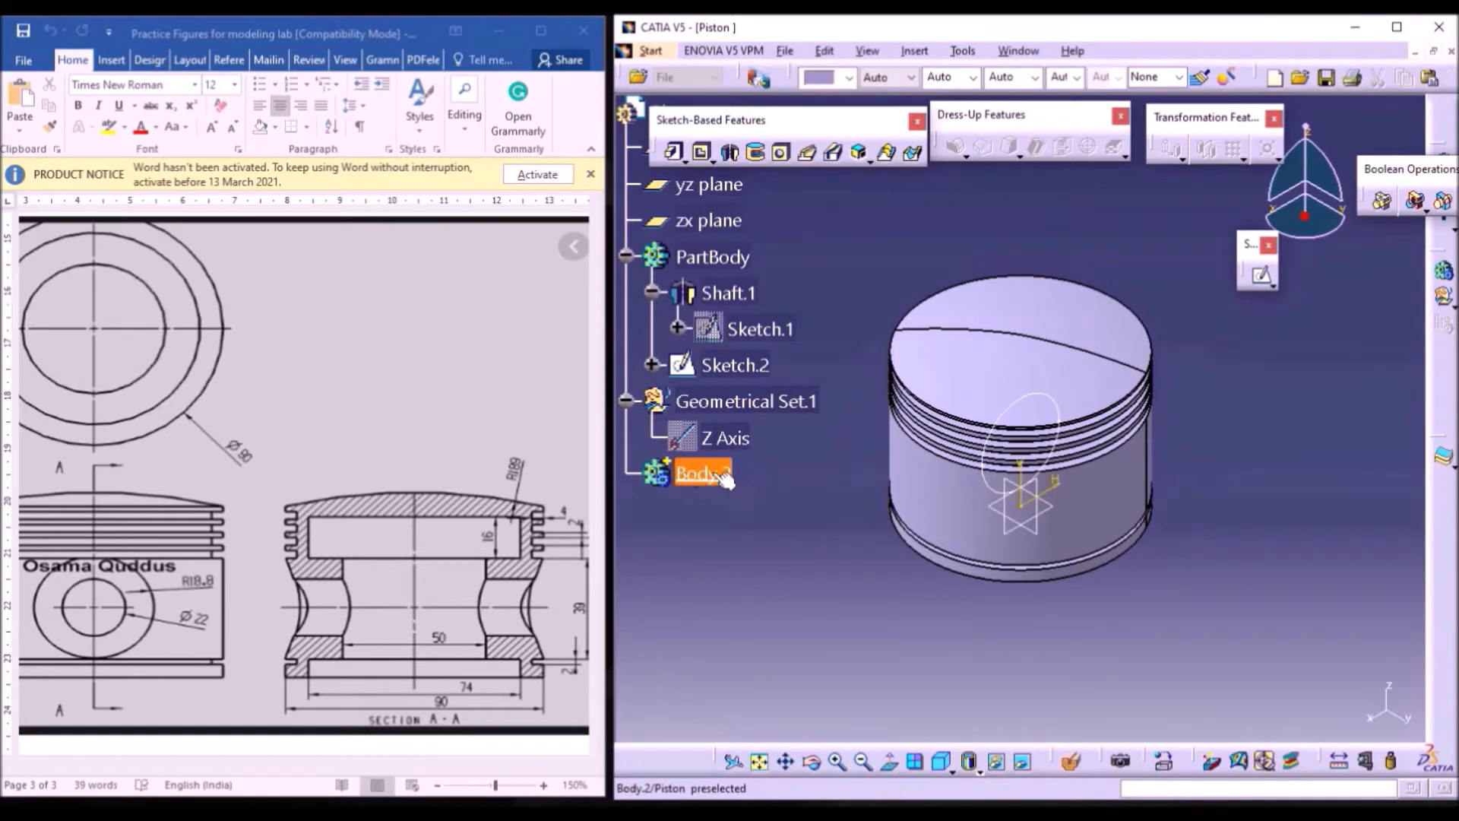
- Copy the circle sketch, Sketch.2, from the PartBody and paste it into the new body
left_click(704, 473)
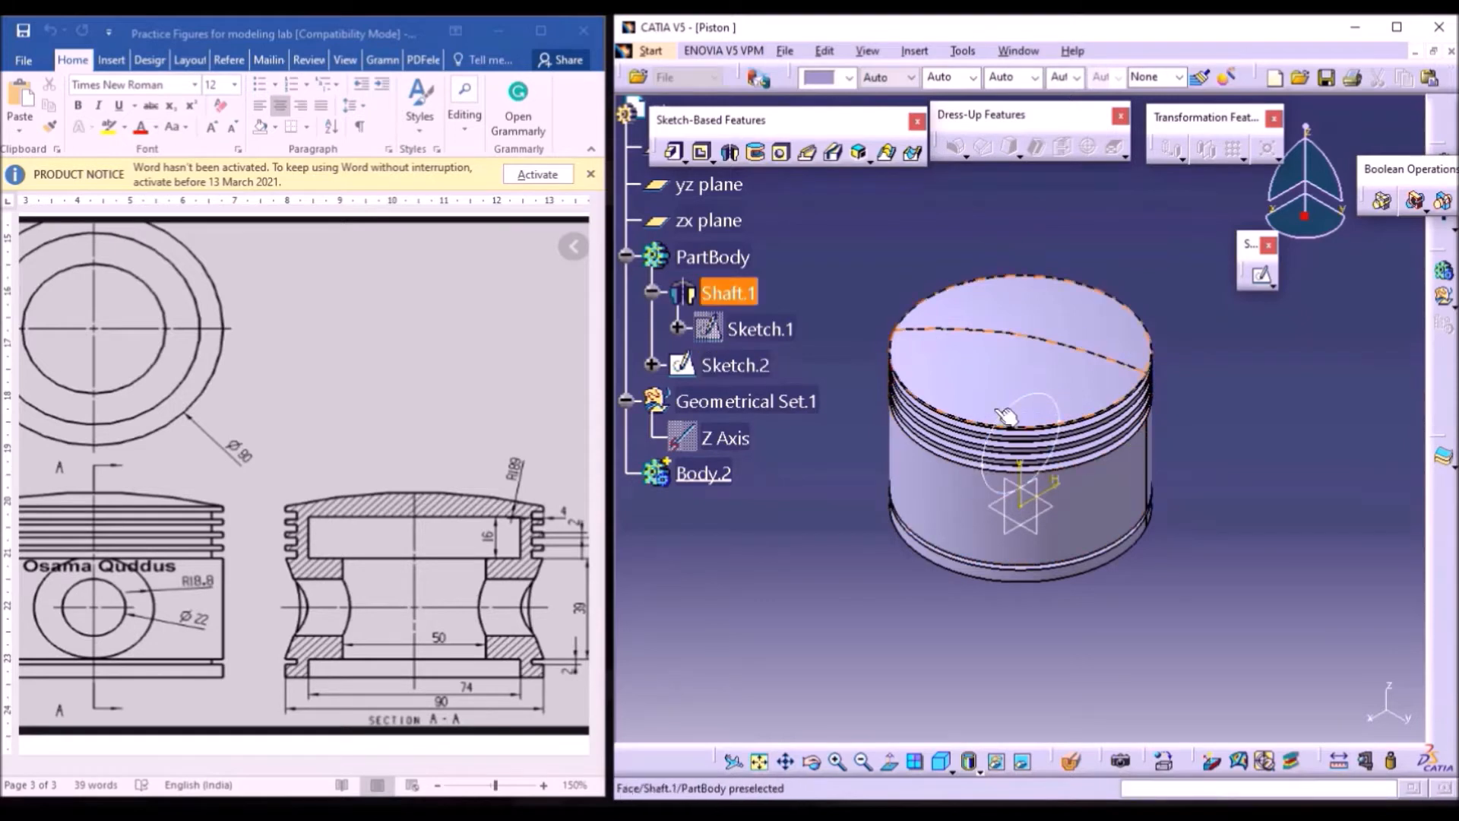
left_click(752, 368)
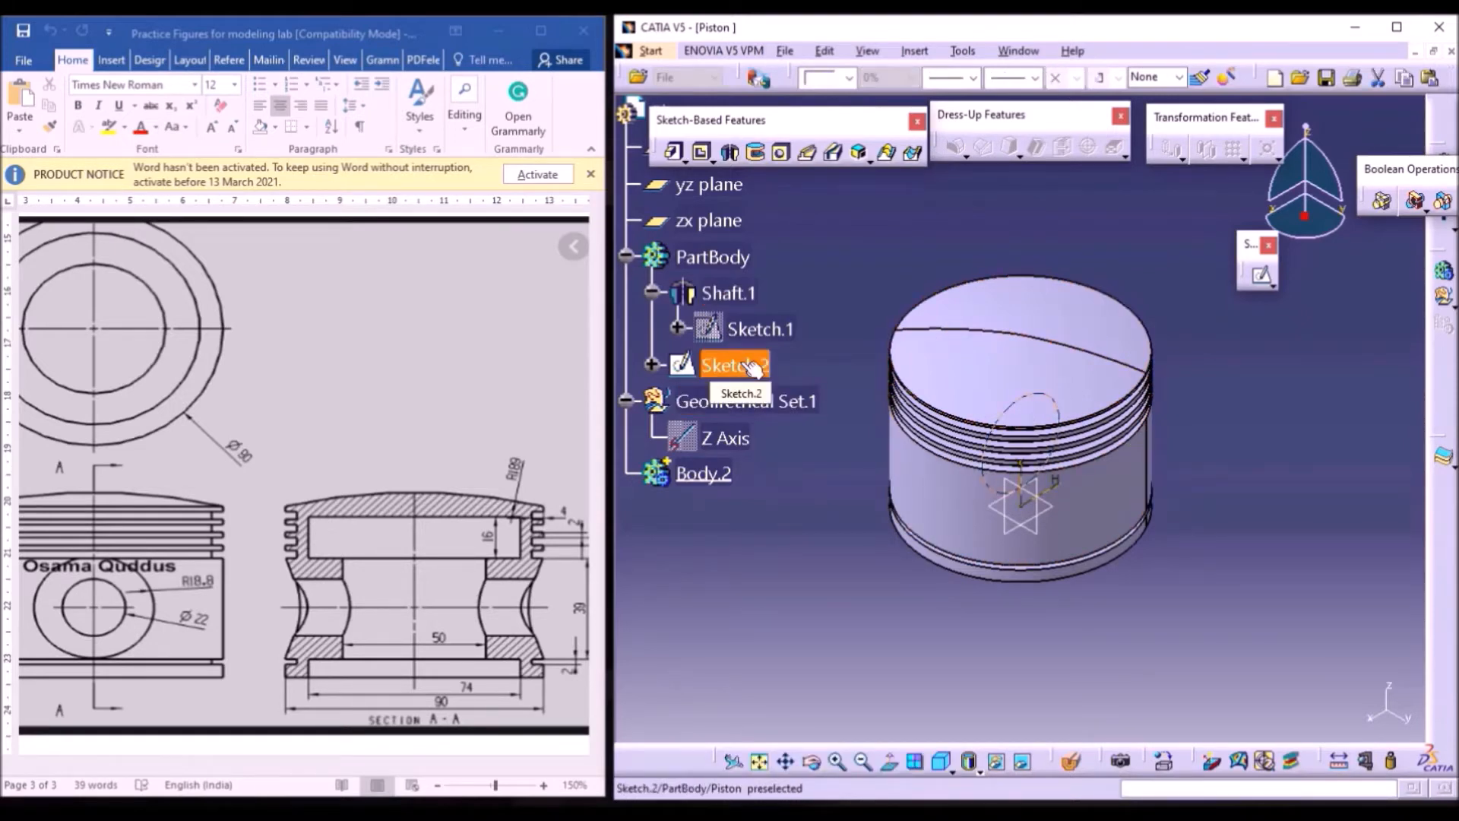
right_click(749, 366)
left_click(791, 546)
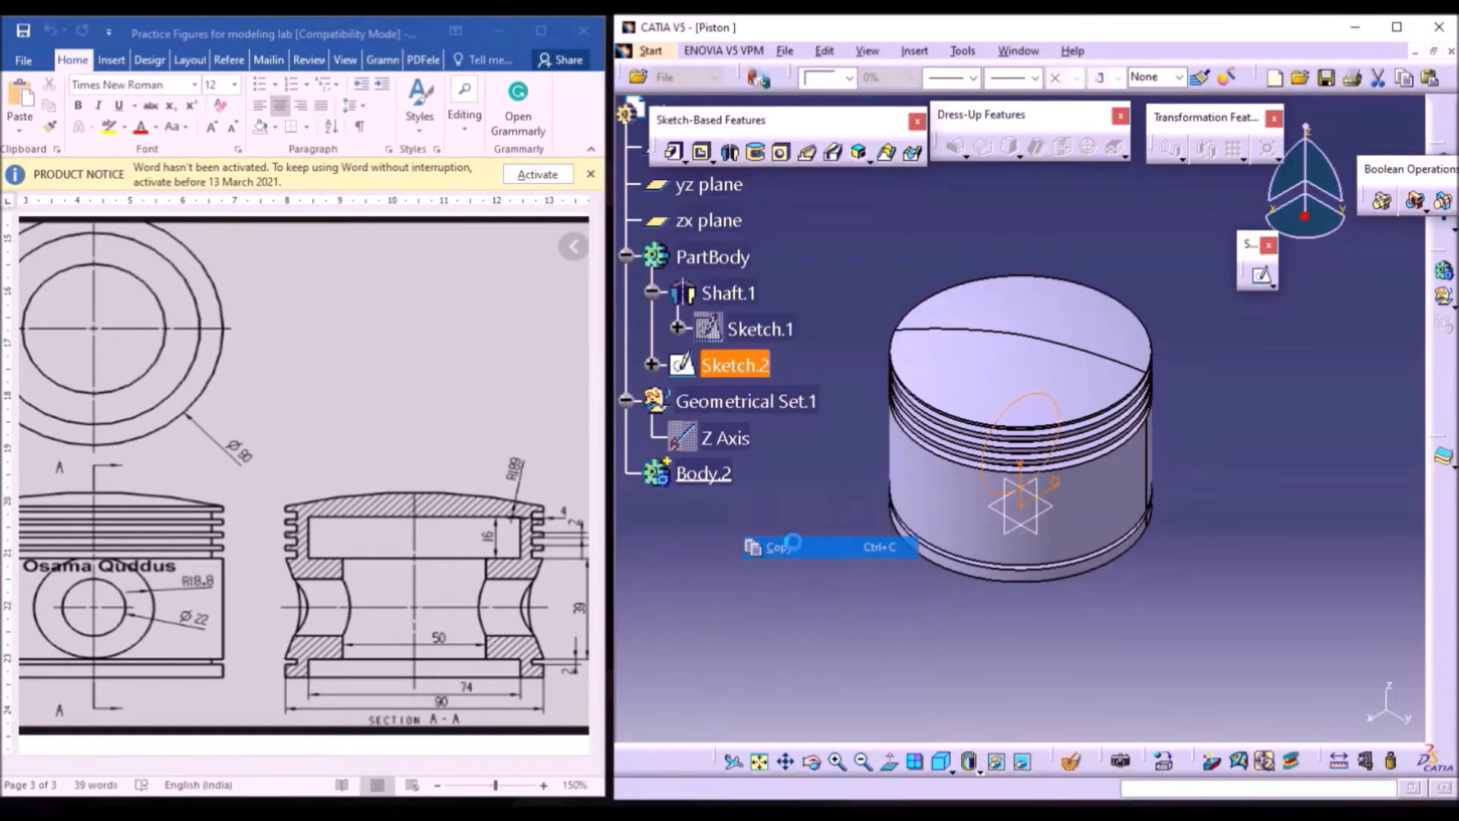
left_click(720, 472)
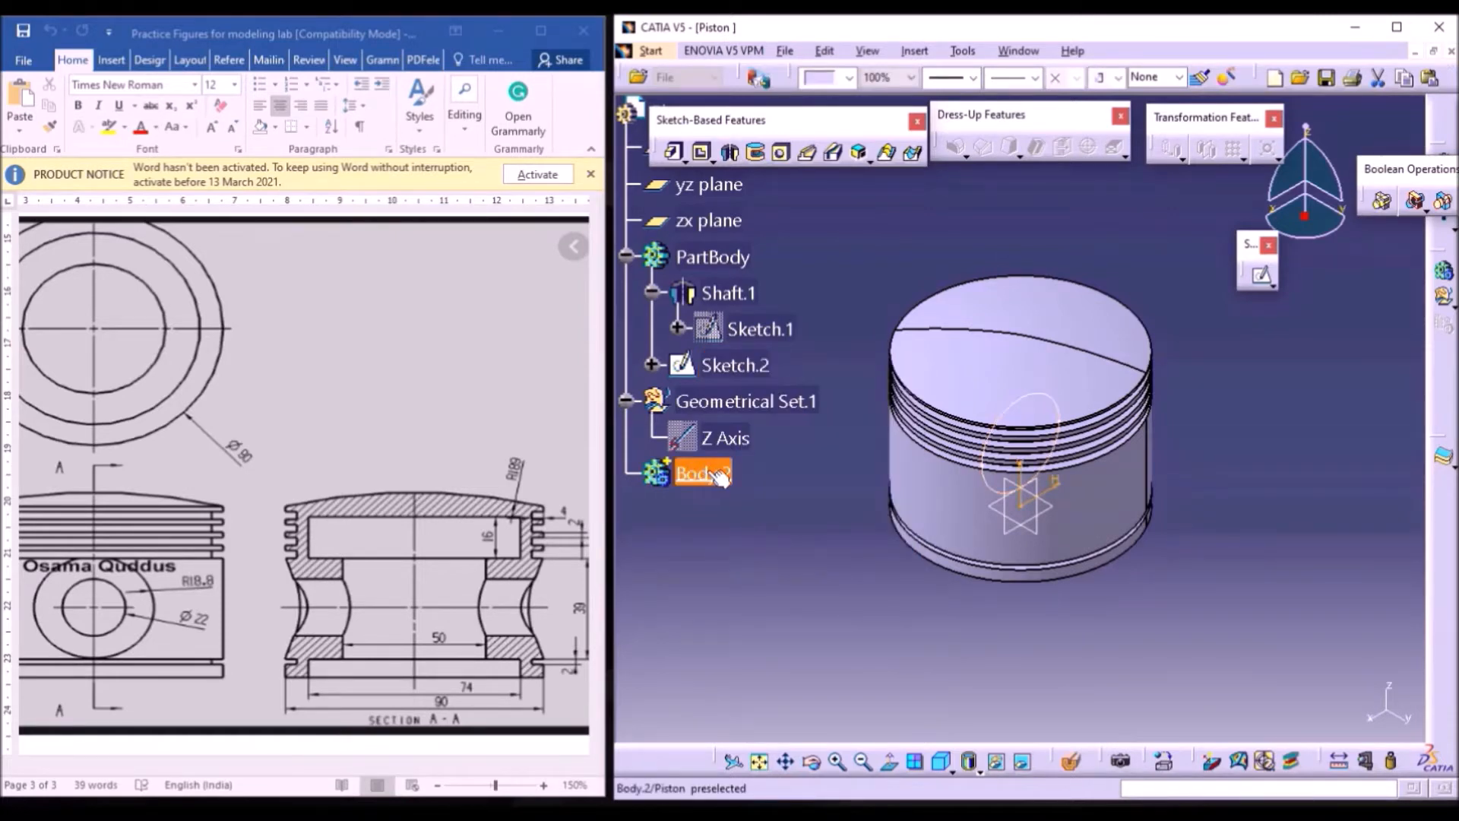
right_click(725, 468)
left_click(752, 297)
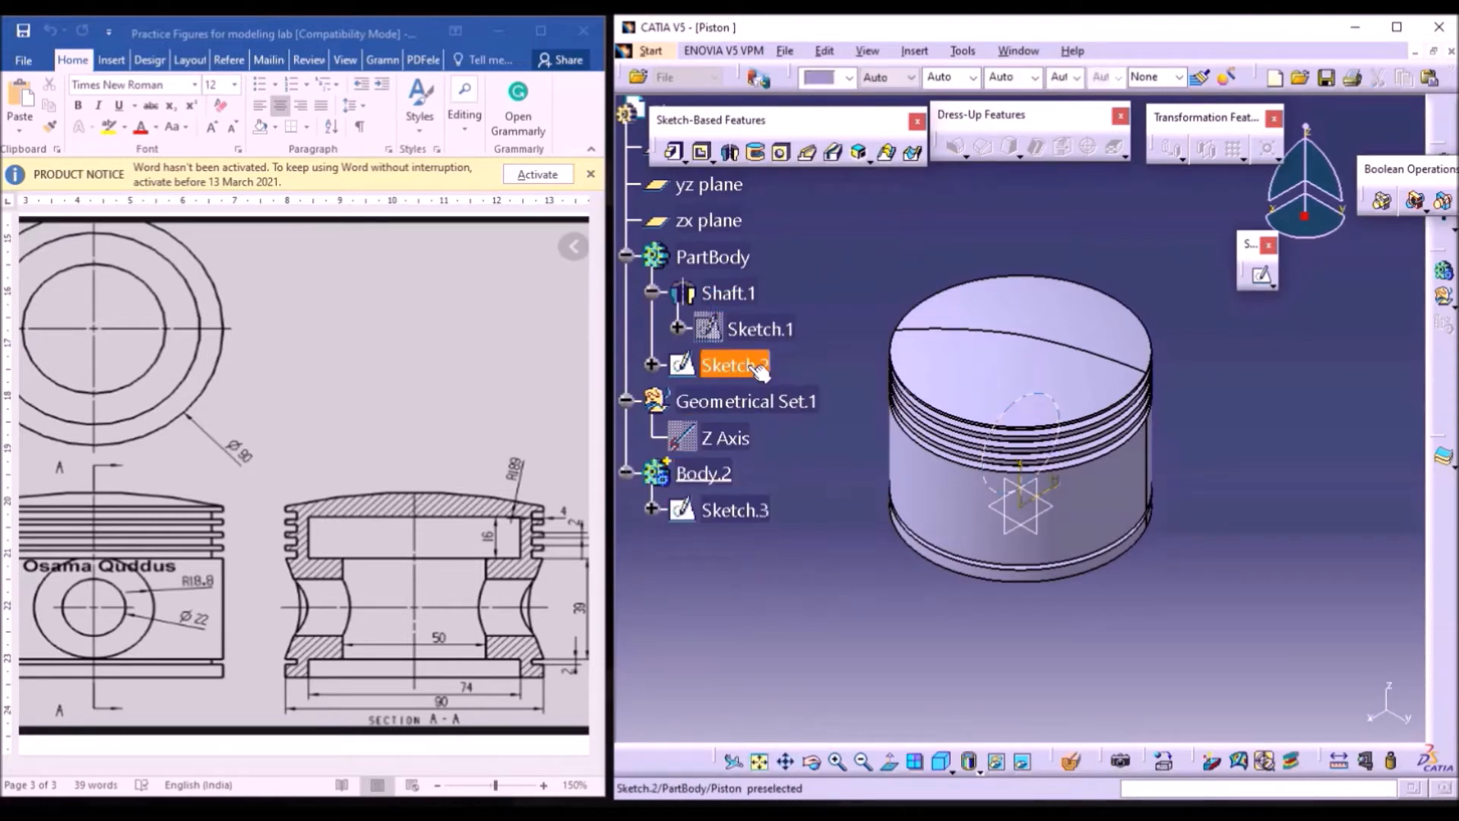
left_click(727, 510)
left_click(788, 599)
left_click(745, 519)
left_click(749, 527)
left_click(703, 473)
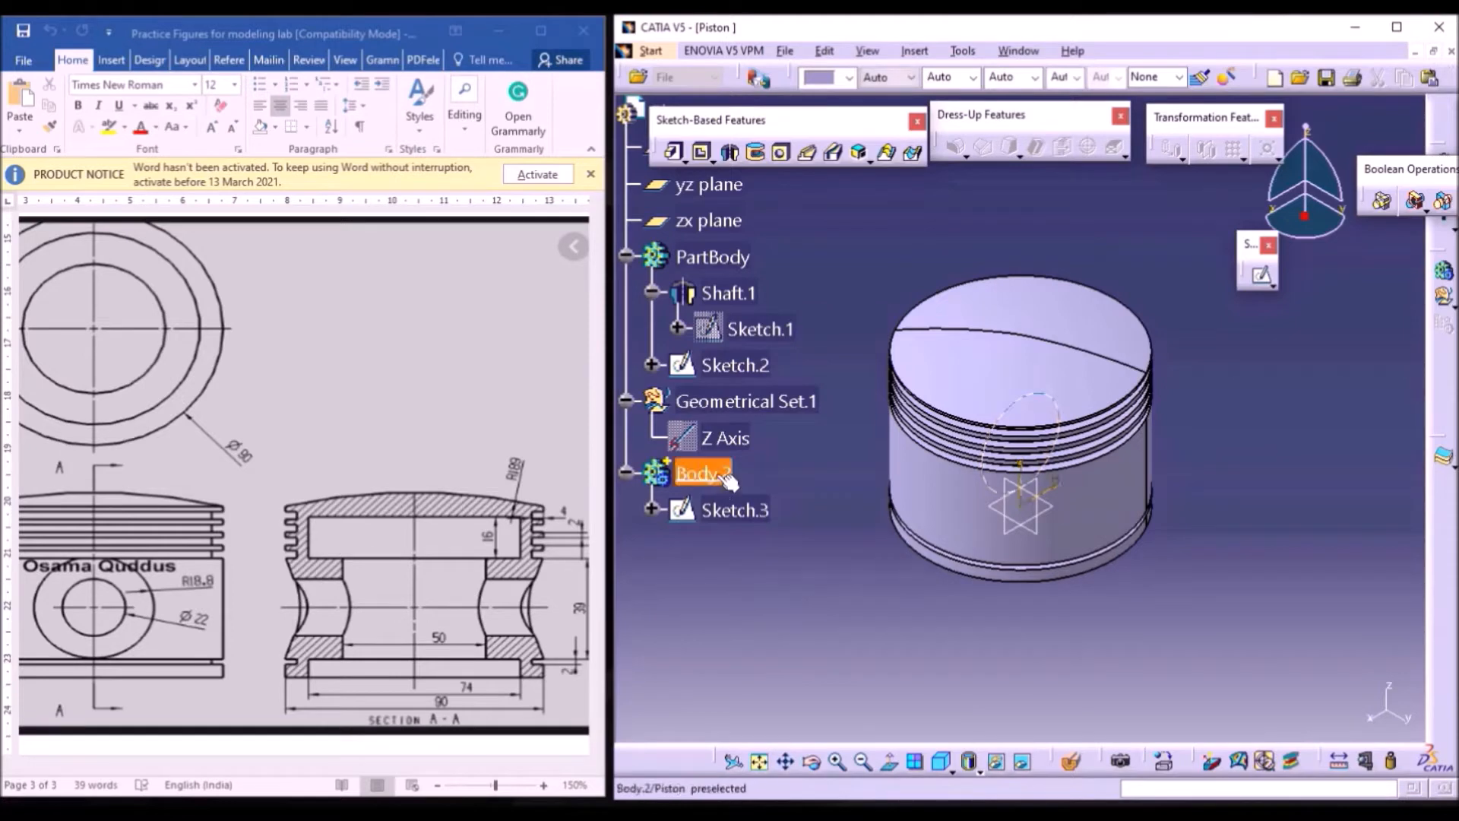
left_click(745, 510)
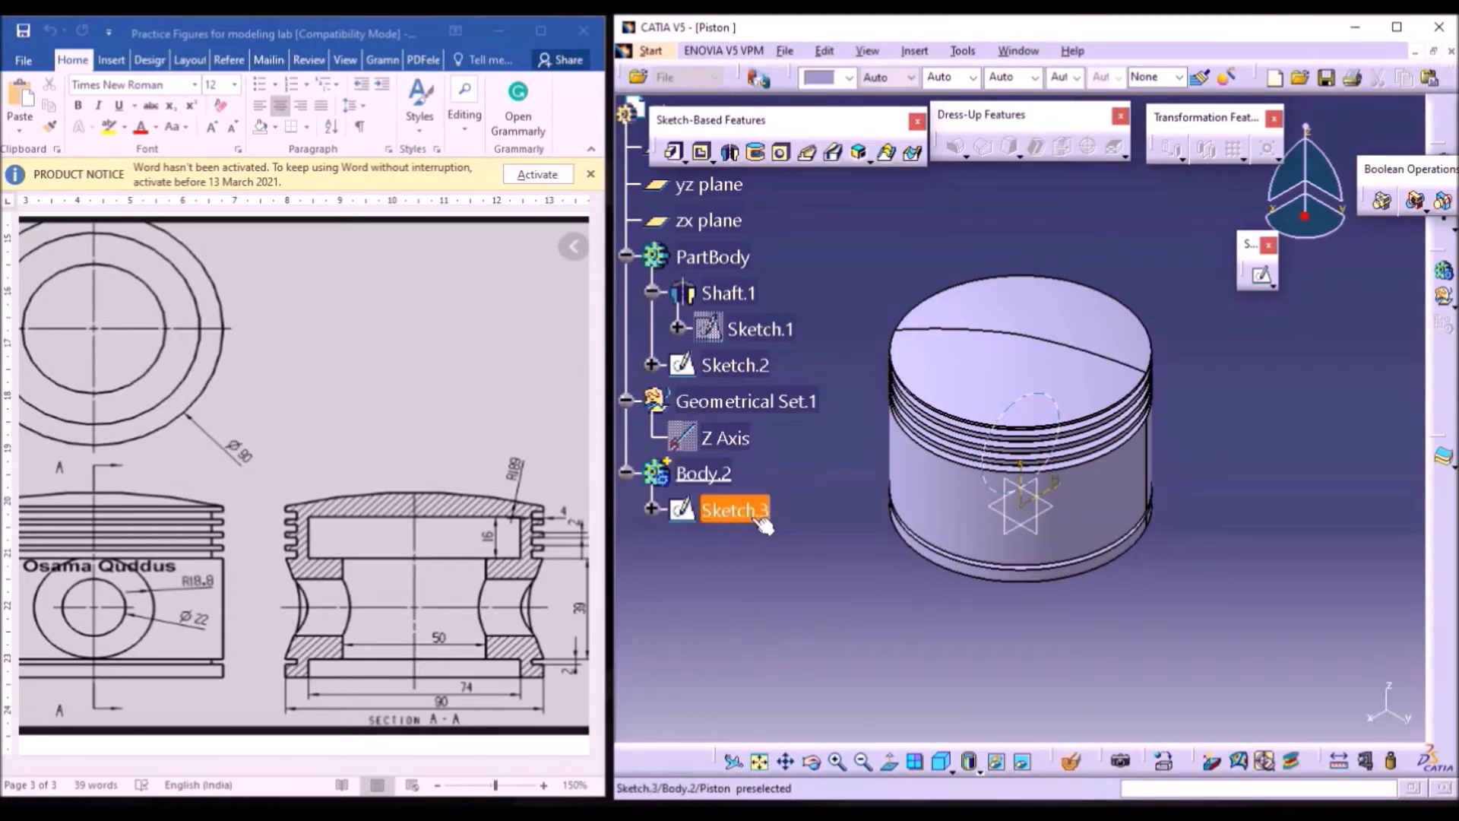
- Define the new body, Body.2, as the in-work object so that new features are added to it
left_click(728, 477)
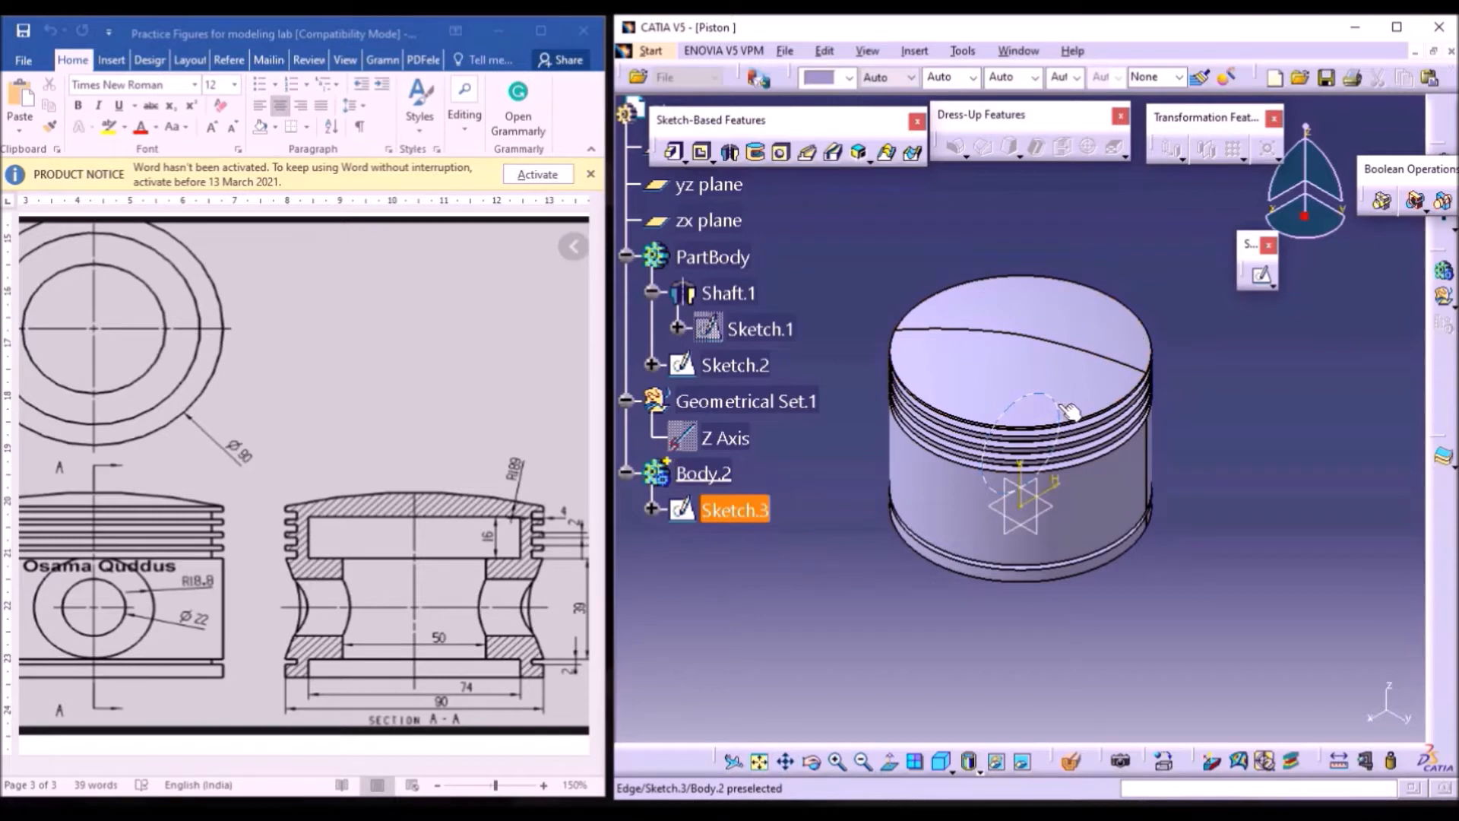
left_click(712, 477)
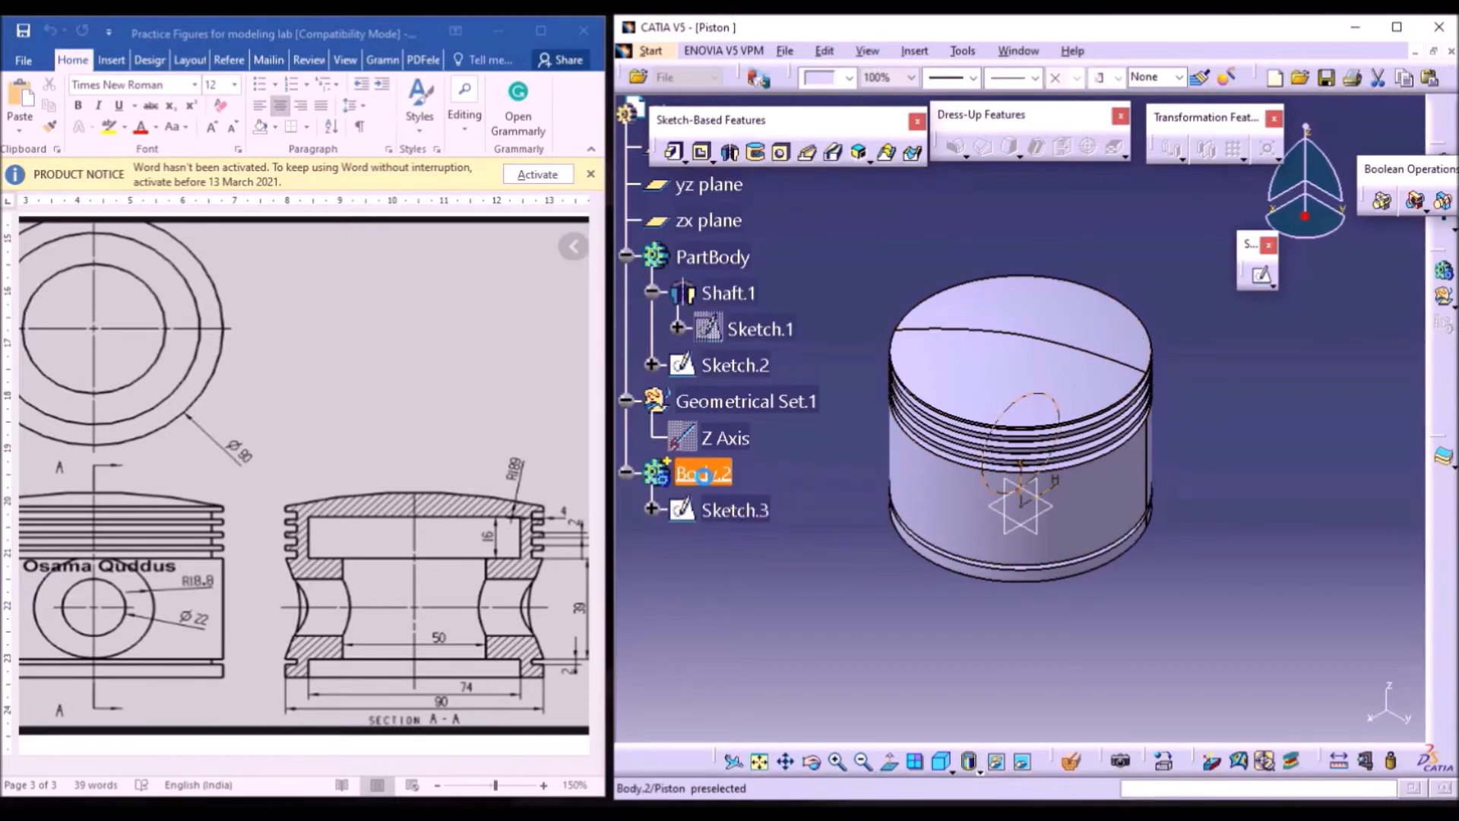
right_click(711, 480)
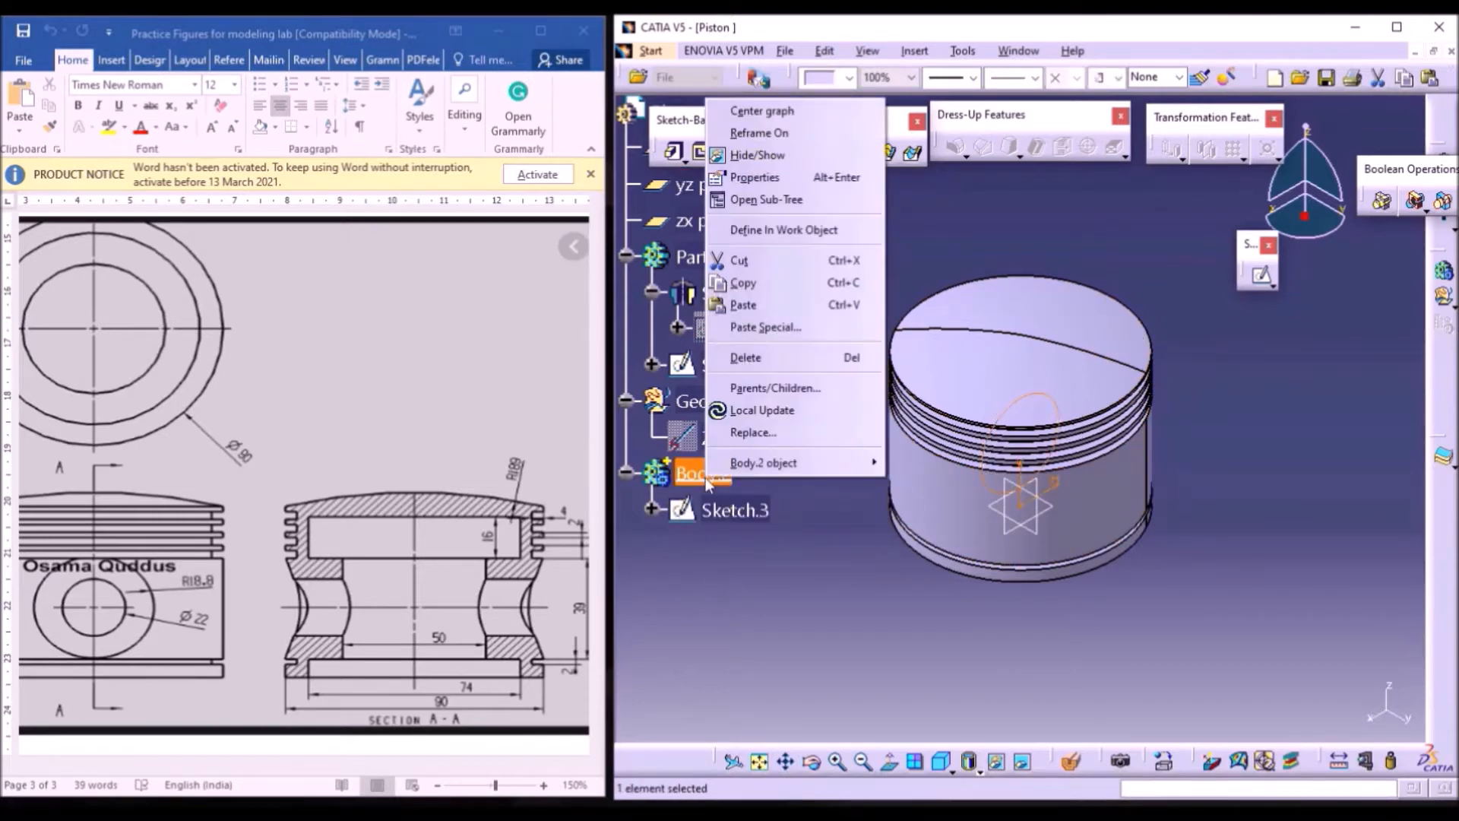
left_click(793, 230)
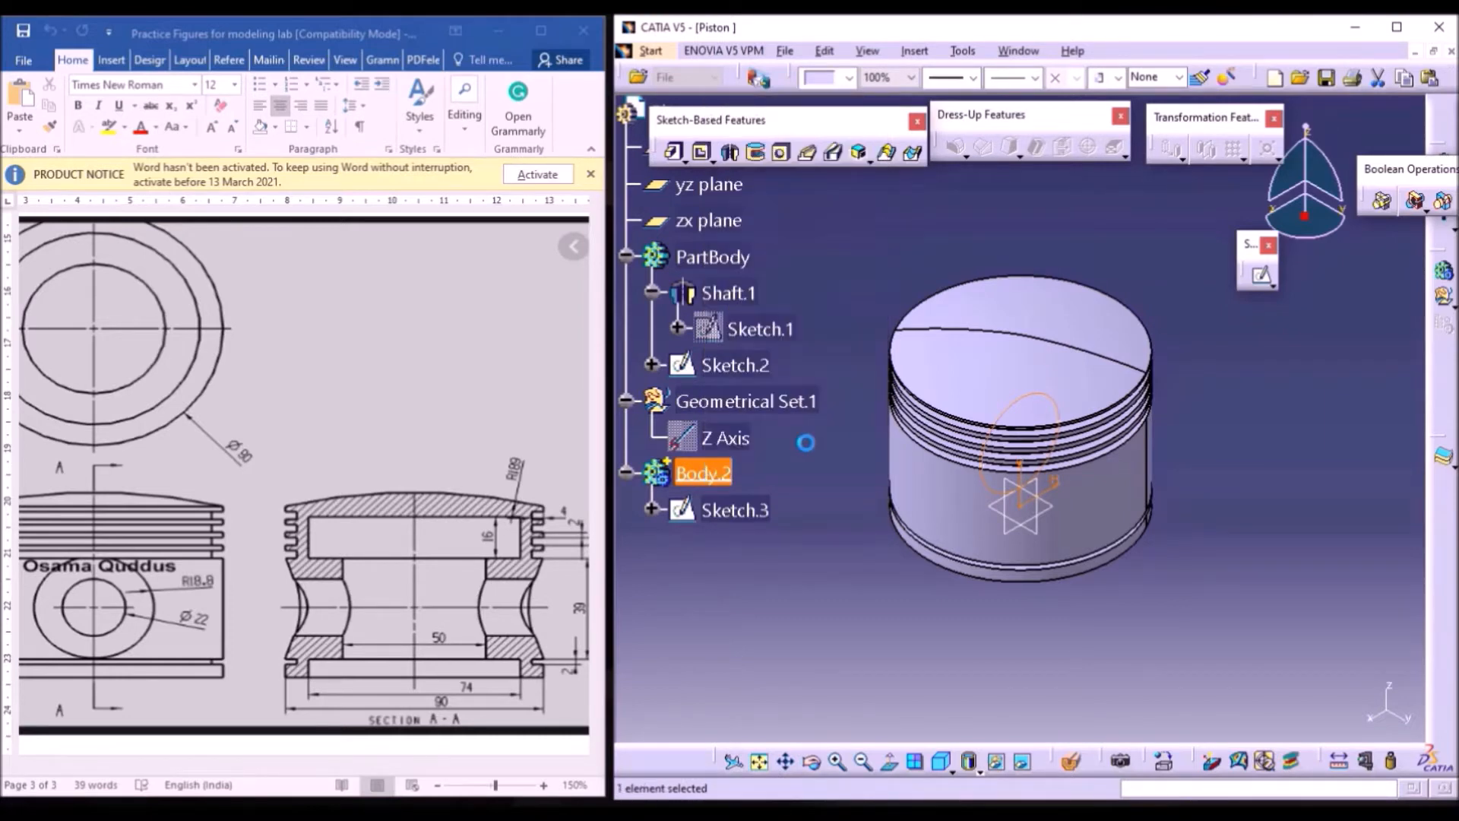
left_click(808, 472)
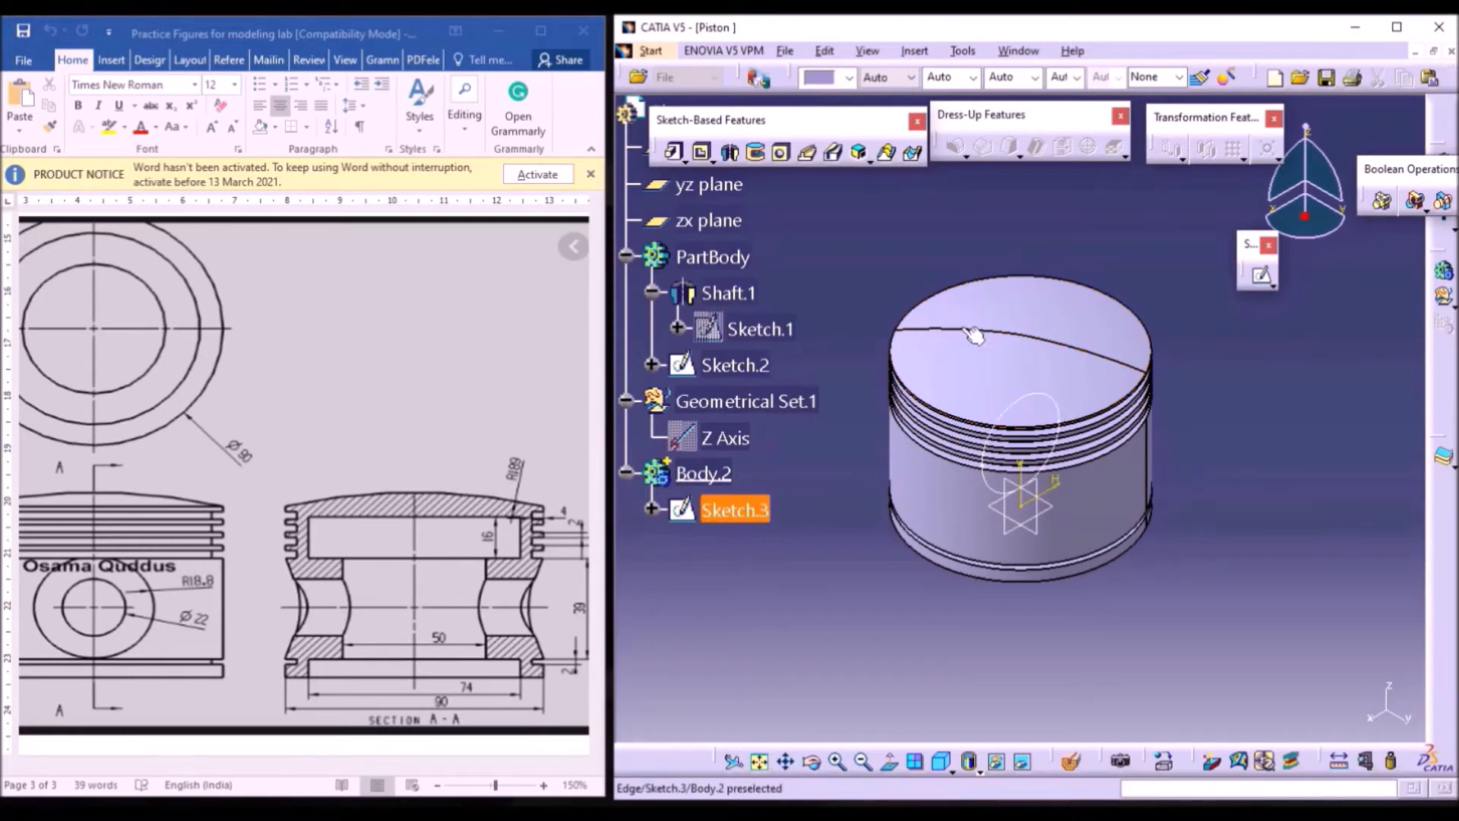
- Start a Pad in Body.2 from the circle profile Sketch.3 and set its first limit length to 46 mm
left_click(674, 154)
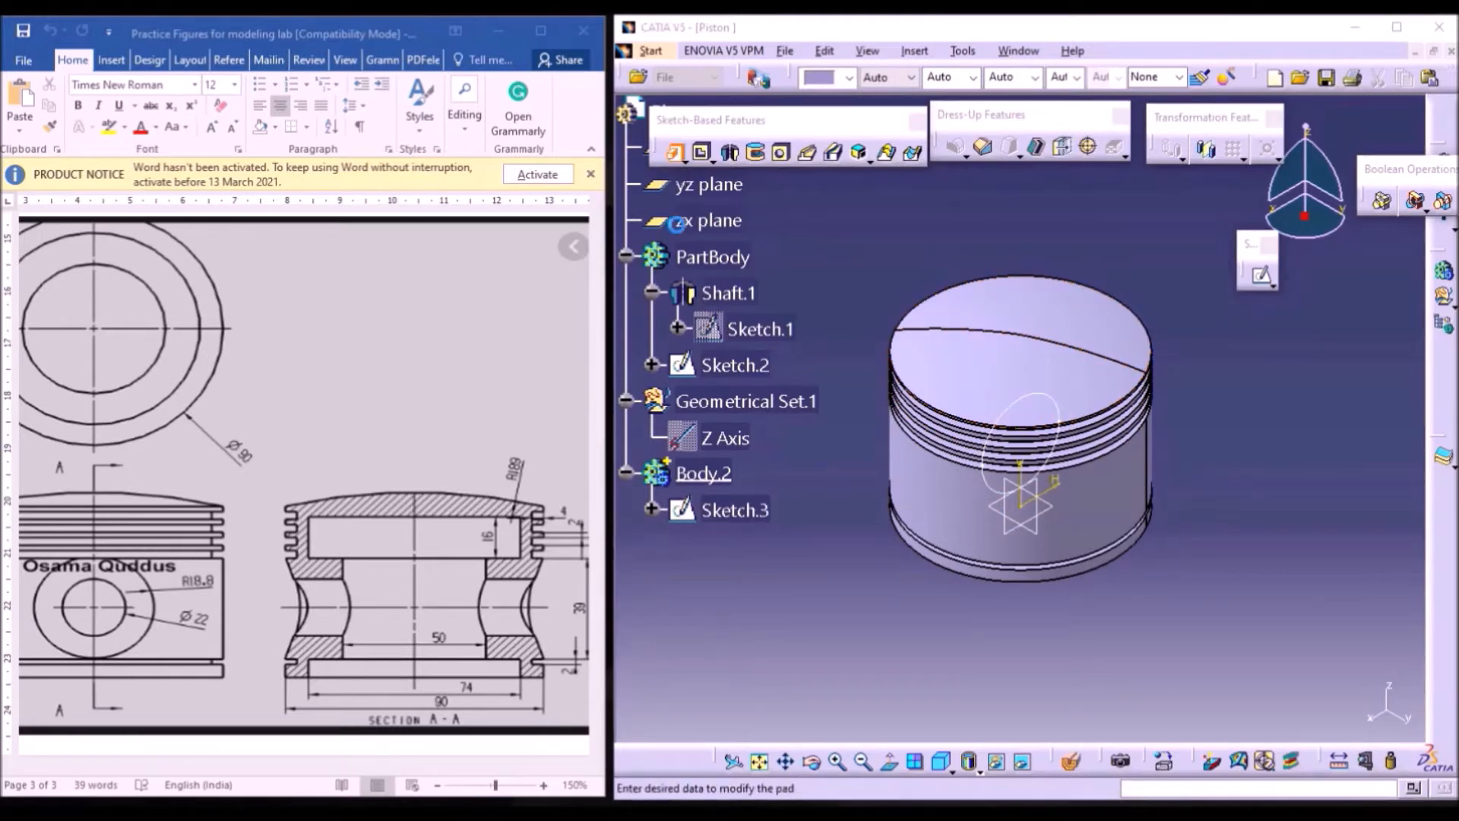
left_click_drag(178, 368, 1277, 396)
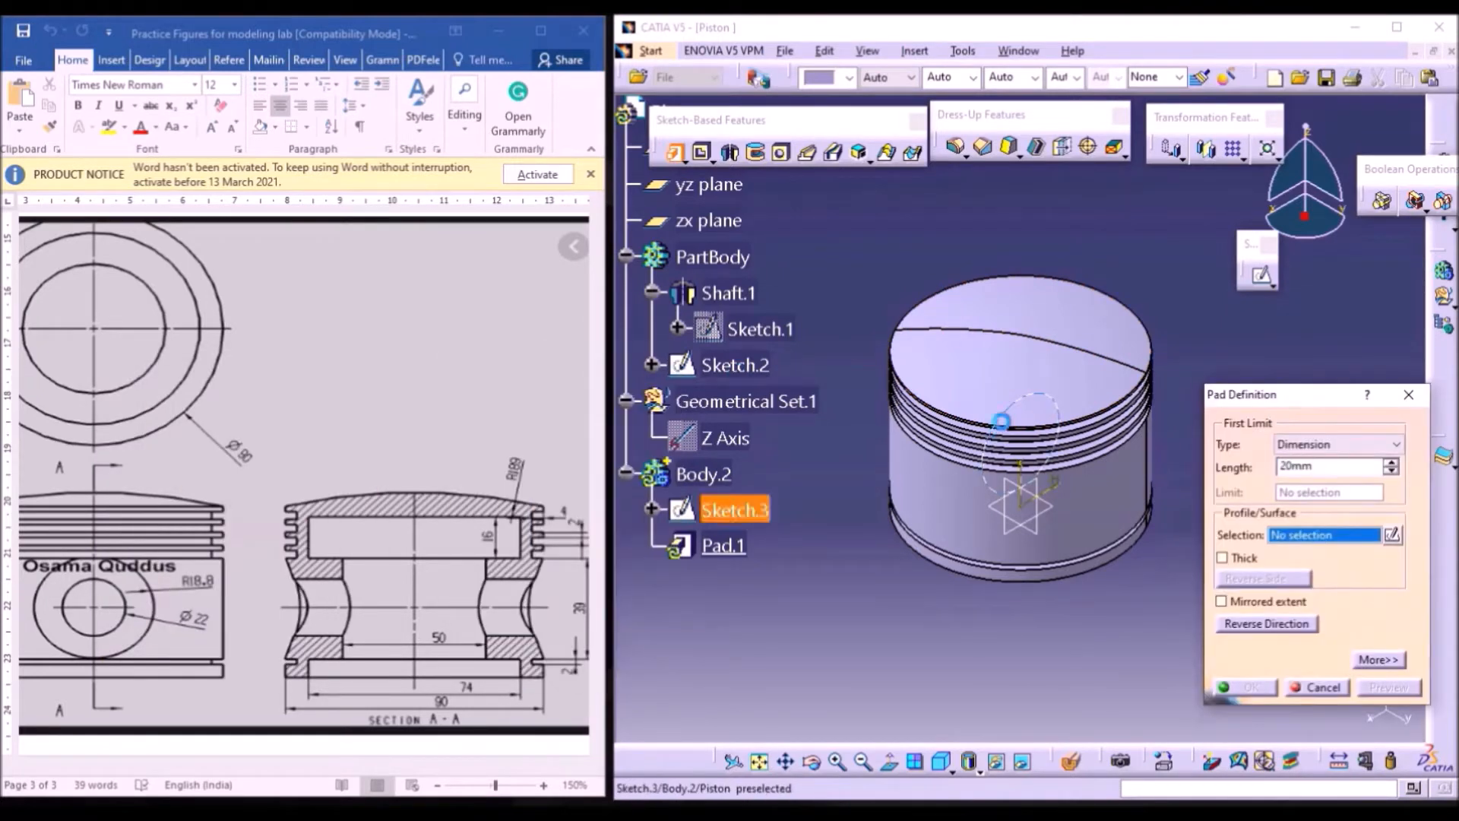
left_click(1058, 413)
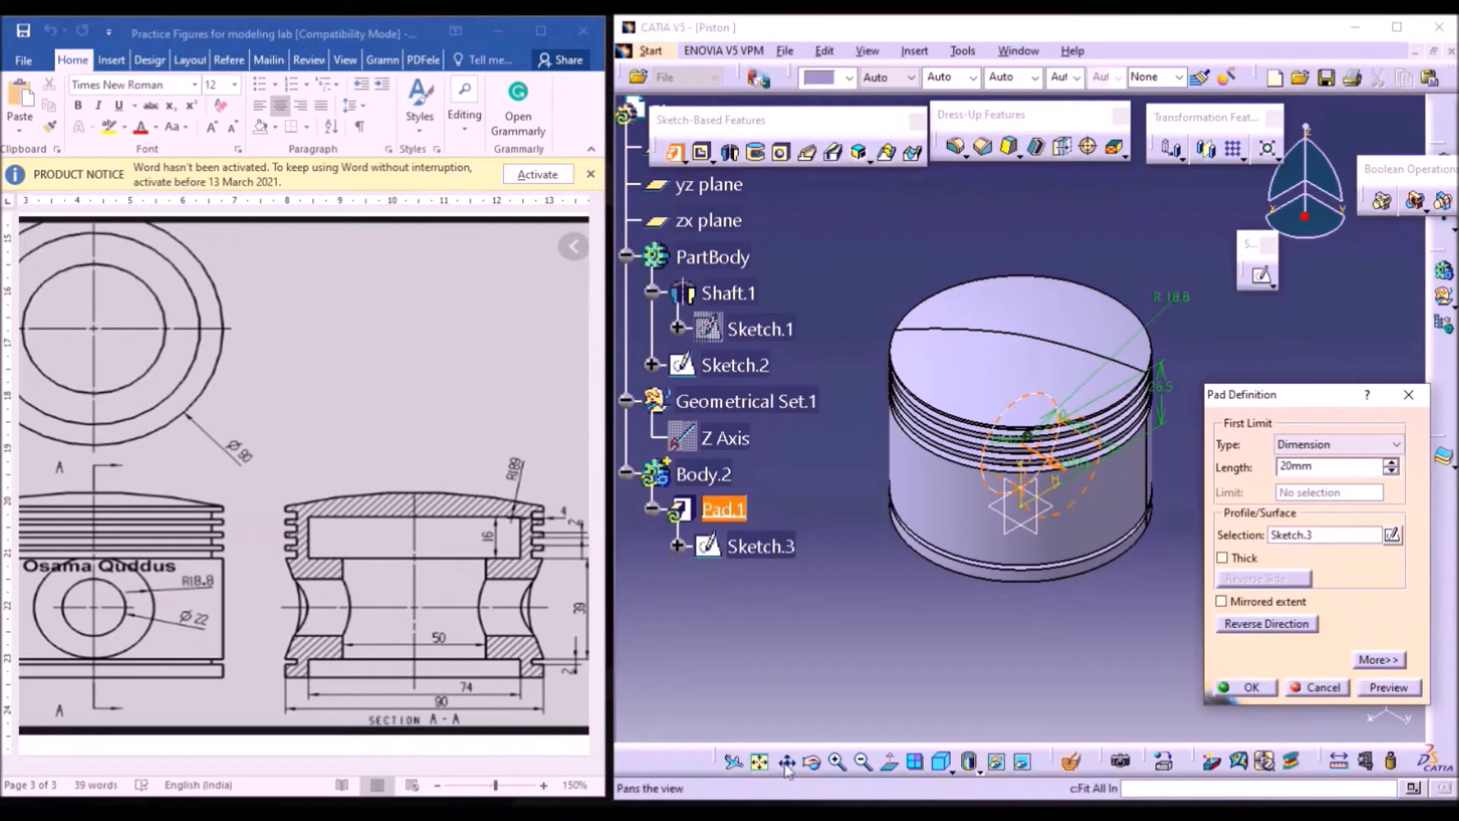
middle_click_drag(1131, 493, 1108, 194)
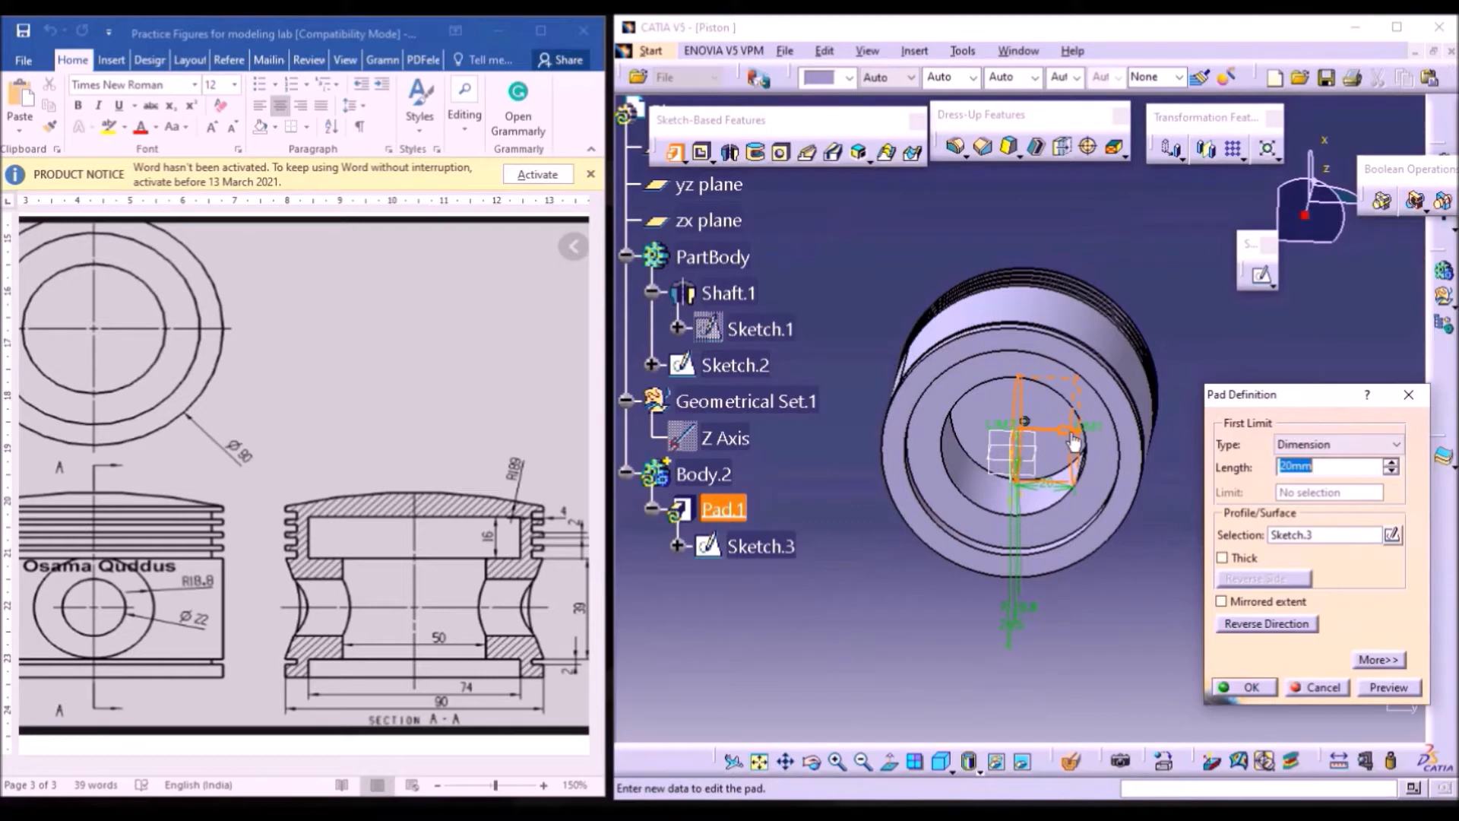
left_click(812, 762)
mouse_move(1008, 590)
left_mouse_down()
mouse_move(942, 619)
mouse_move(986, 607)
left_mouse_up()
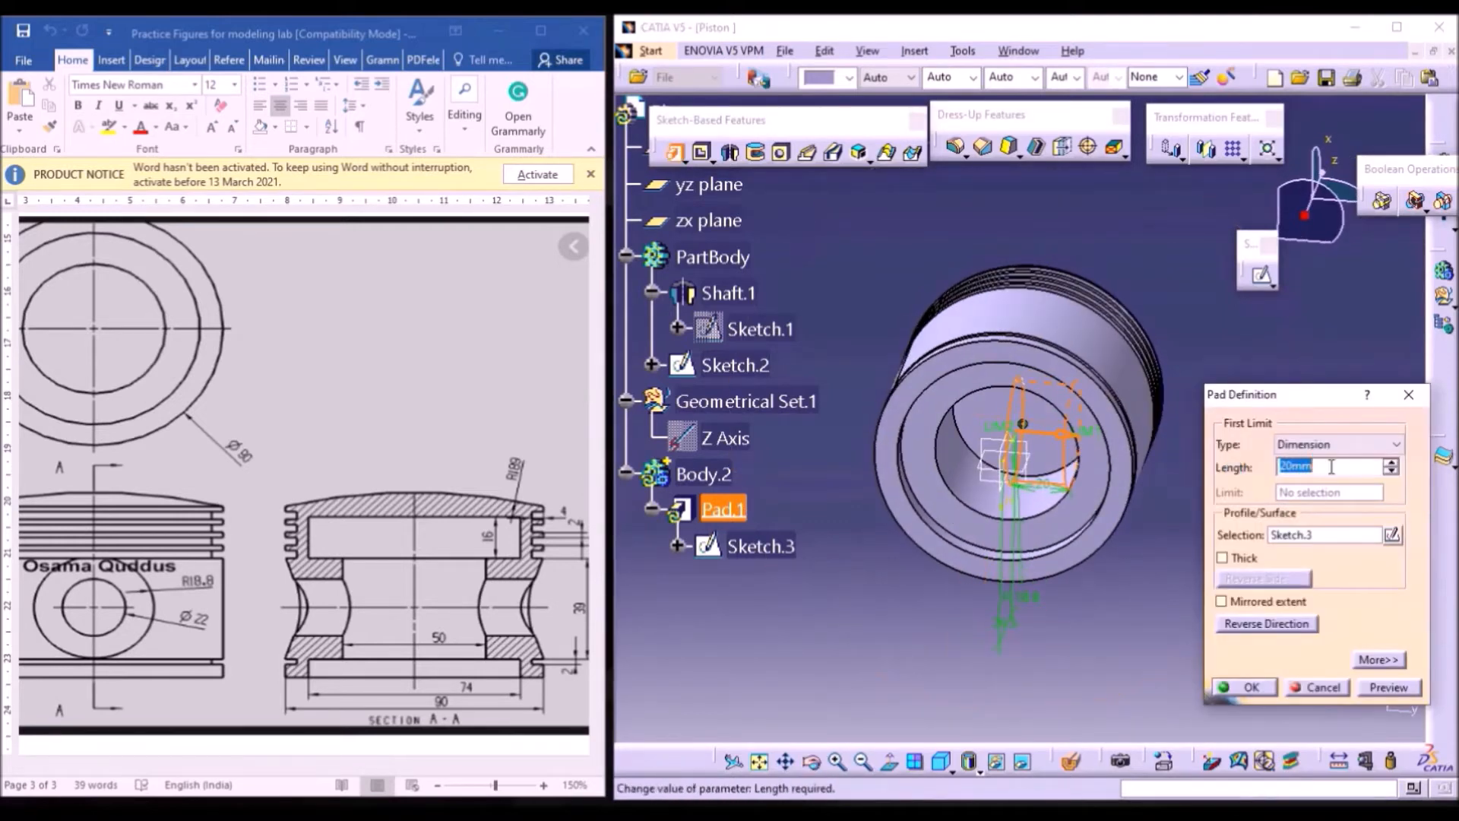
left_click(1391, 461)
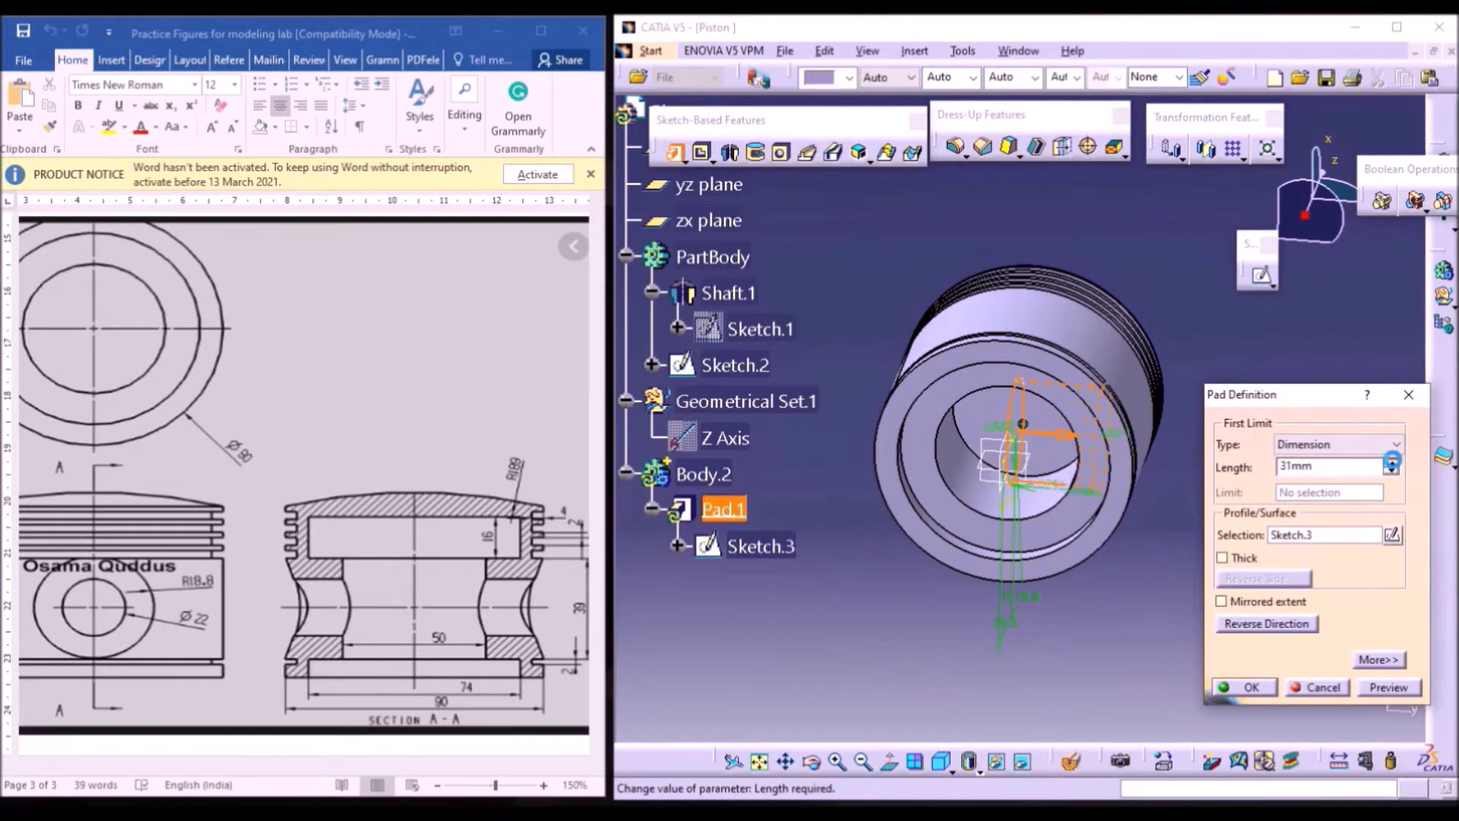
left_click(1391, 461)
left_click(1392, 461)
left_click(1391, 461)
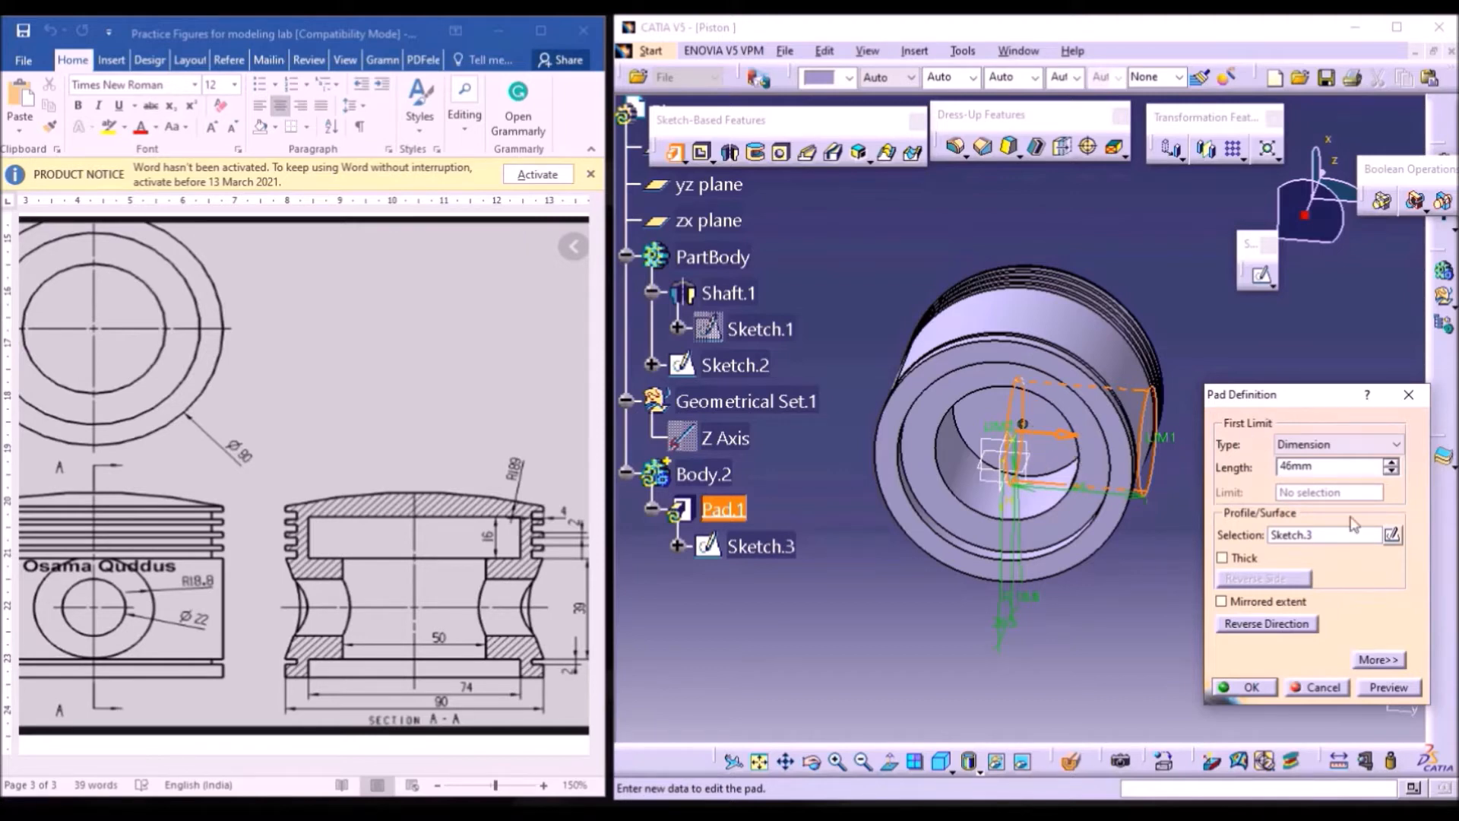
- Show the pad's additional limit options and set the second limit length to 46 mm
left_click(1380, 660)
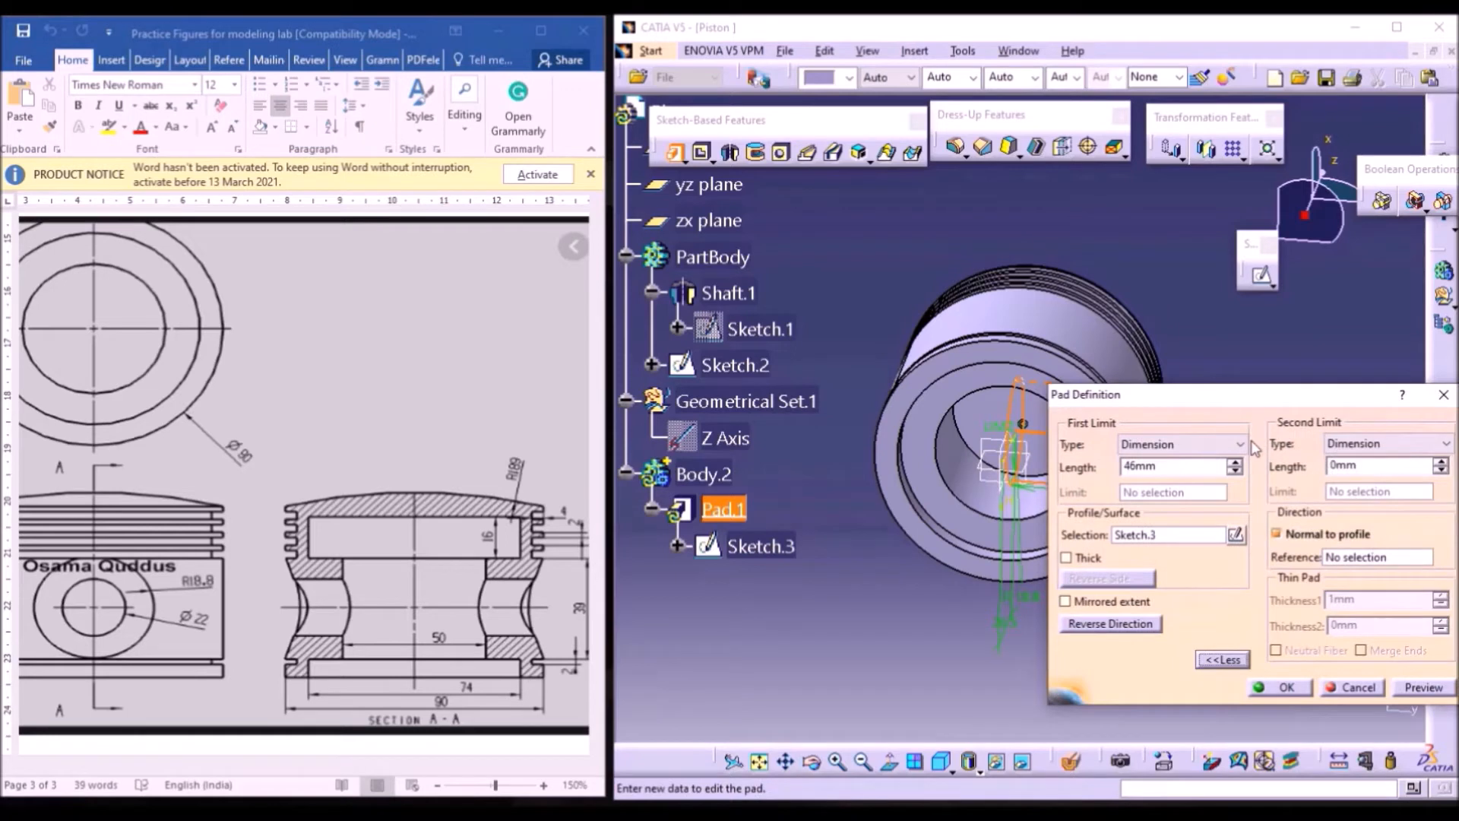
left_click_drag(1246, 396, 557, 436)
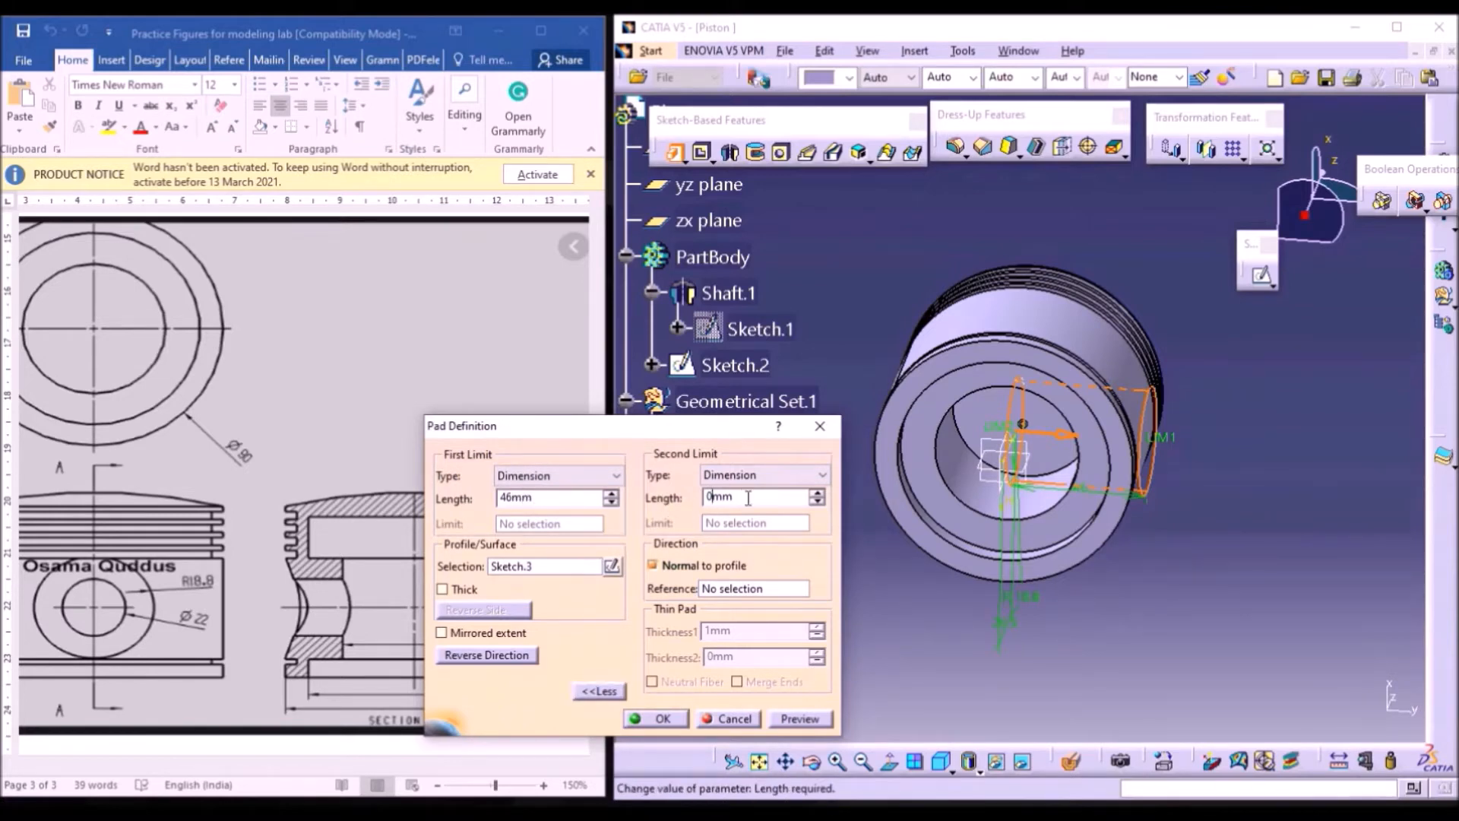
type("46")
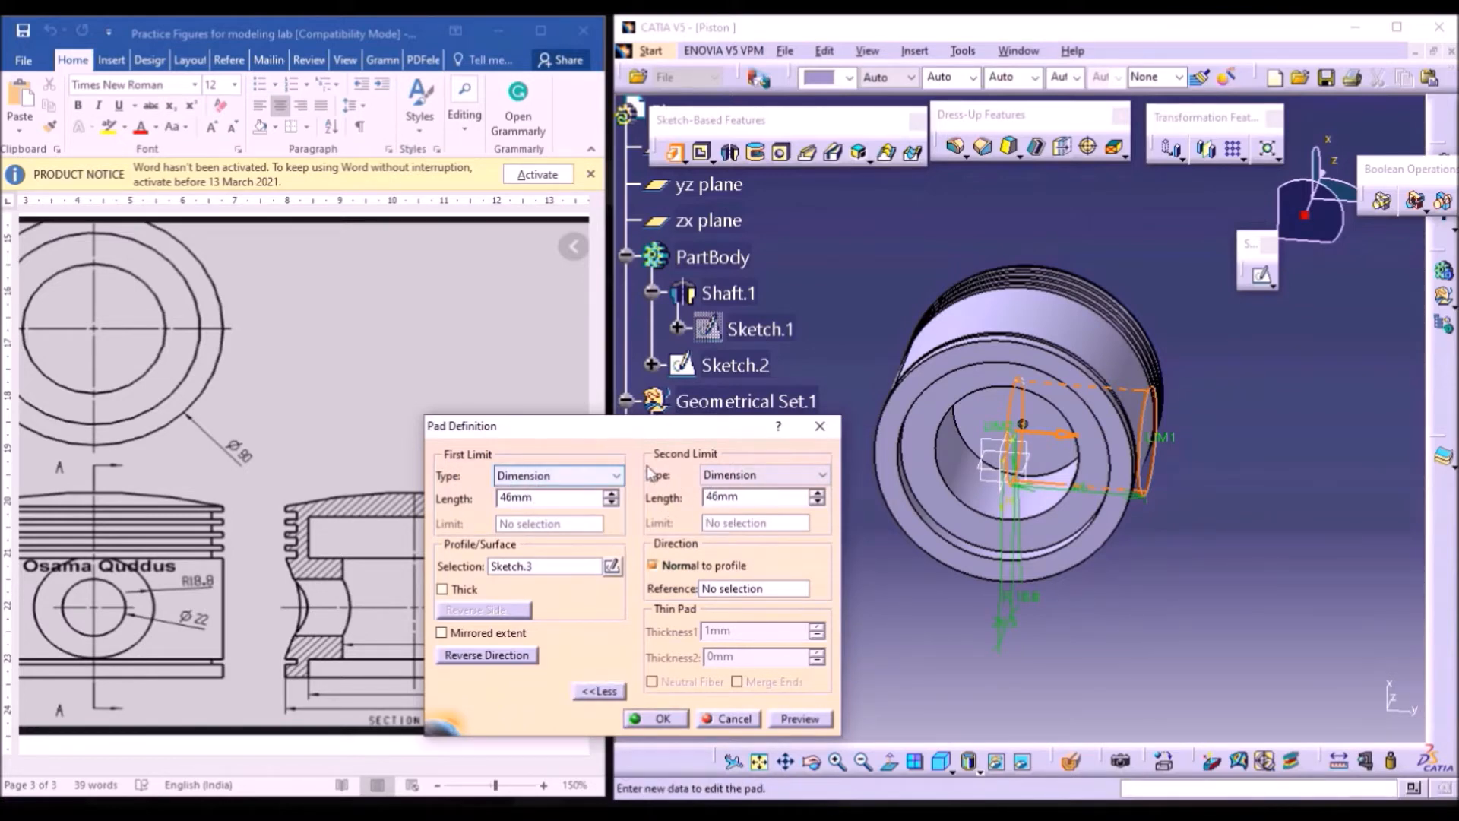
- Set the pad's first limit length to -25 mm and preview the offset boss
left_click(564, 494)
key("Left")
key("Left")
key("BackSpace")
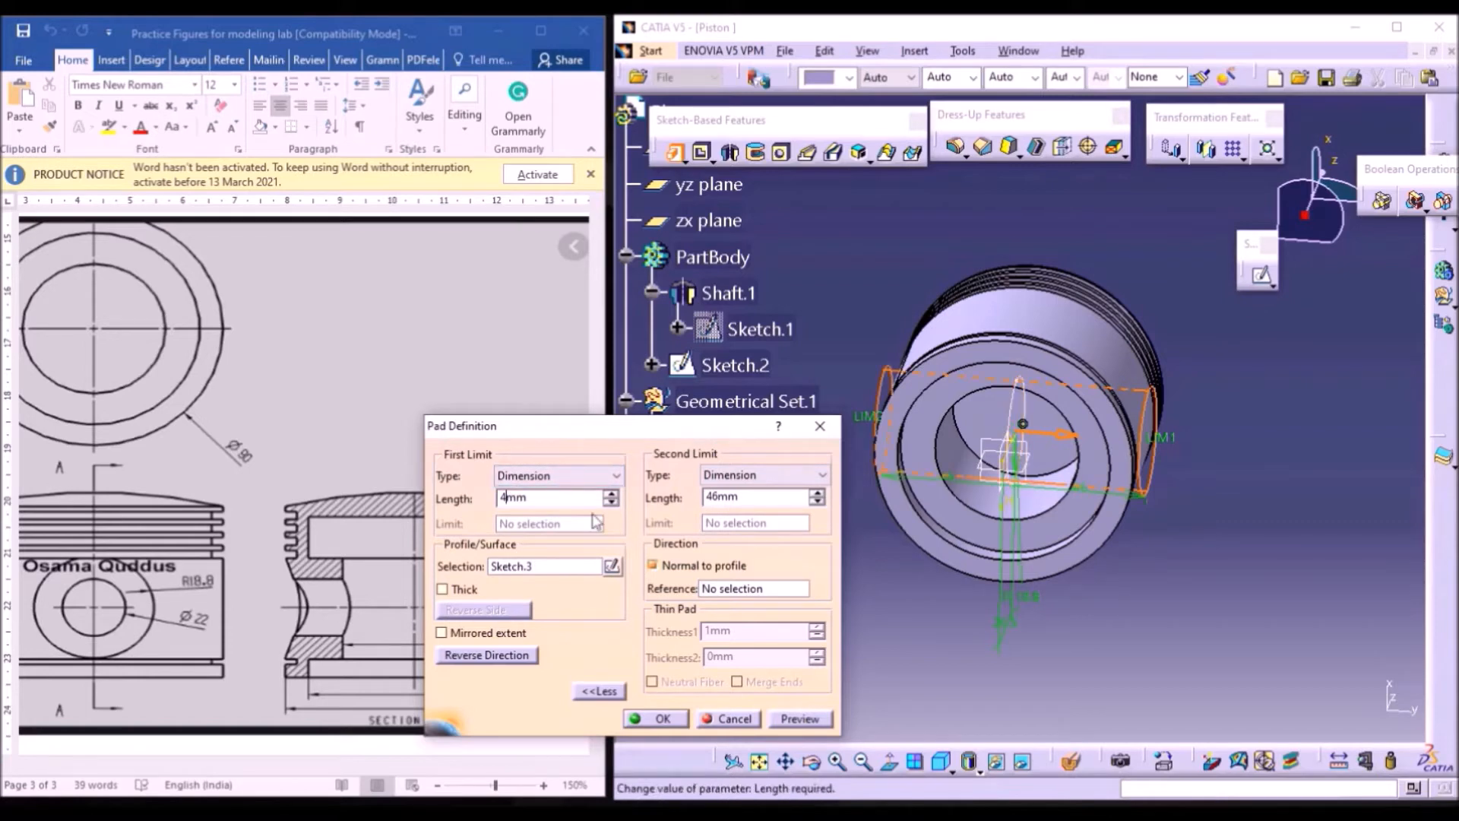
type("-25")
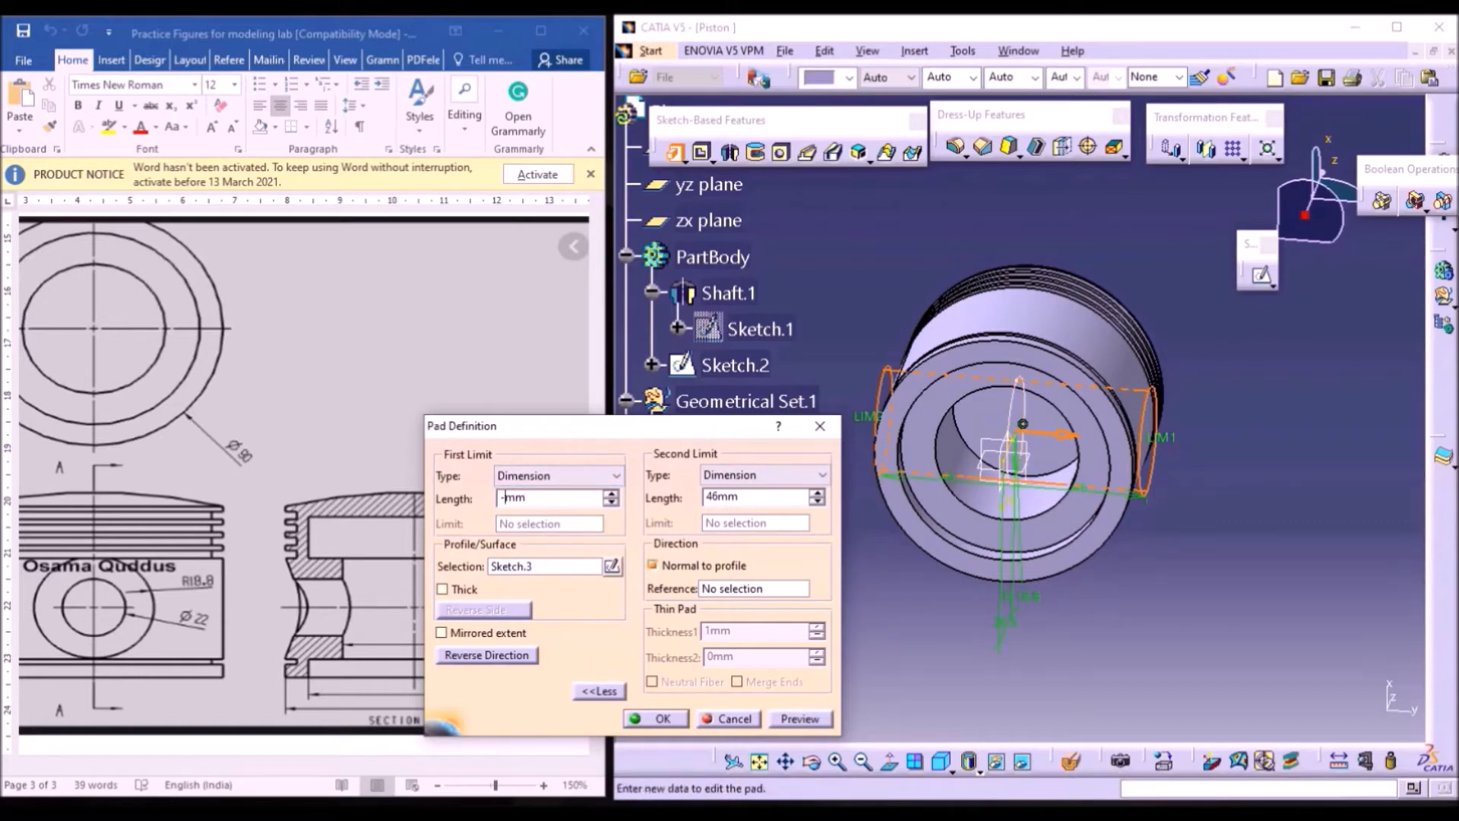
left_click(800, 718)
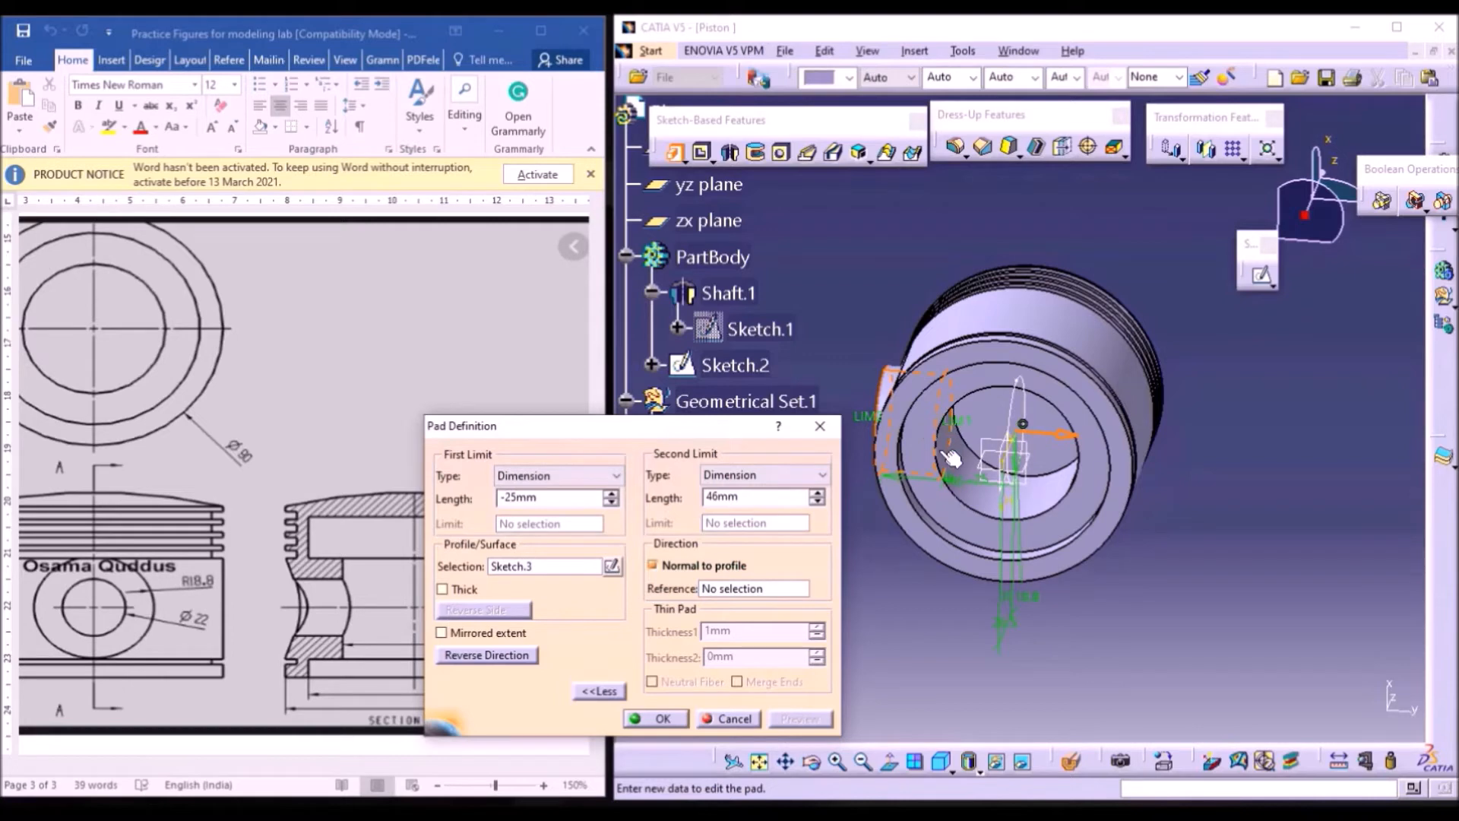
- Check the previewed boss position against the piston's skirt and bore, and create the pad
left_click(655, 718)
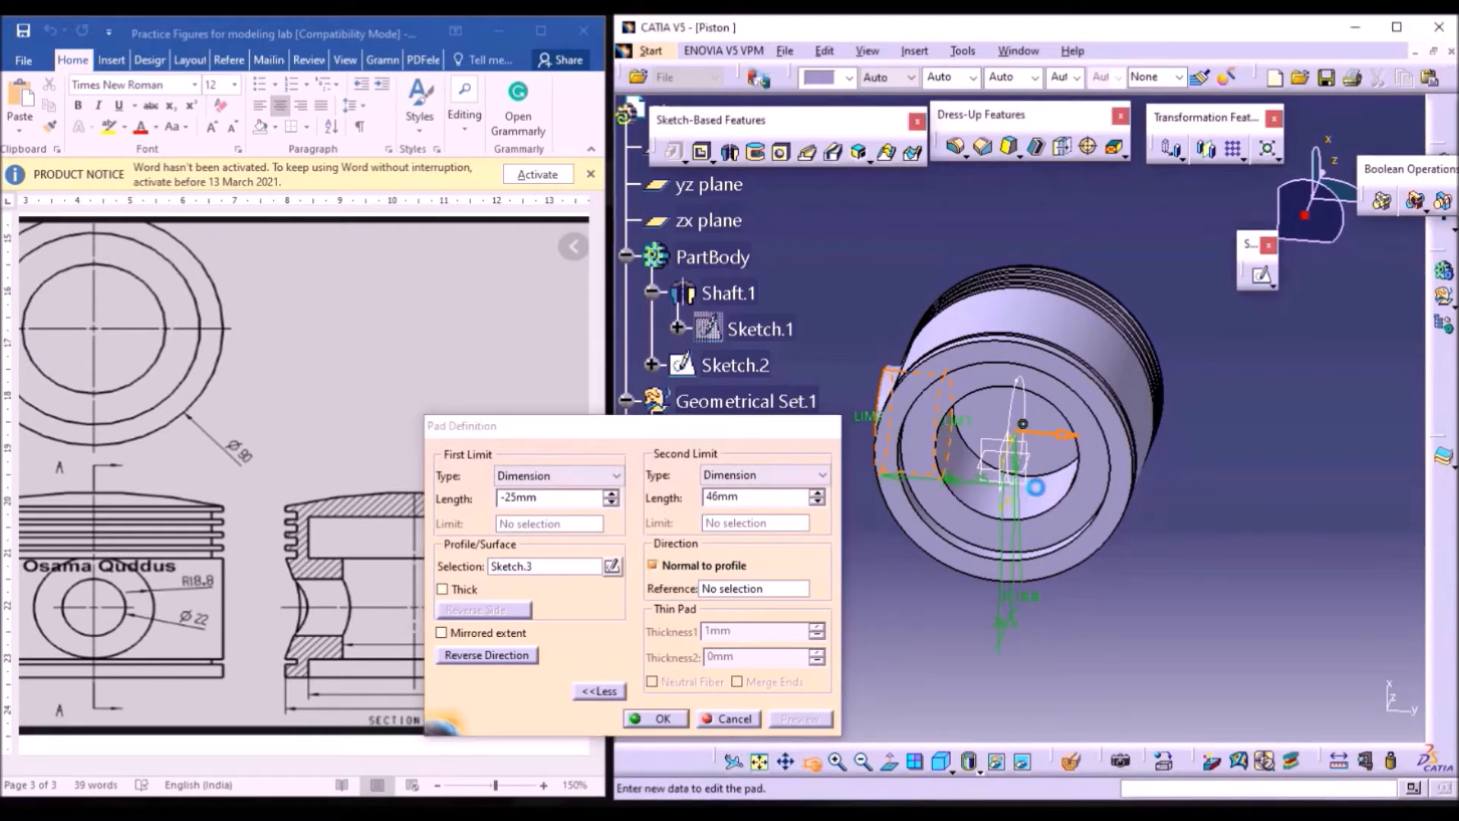
middle_click_drag(1037, 538, 1028, 649)
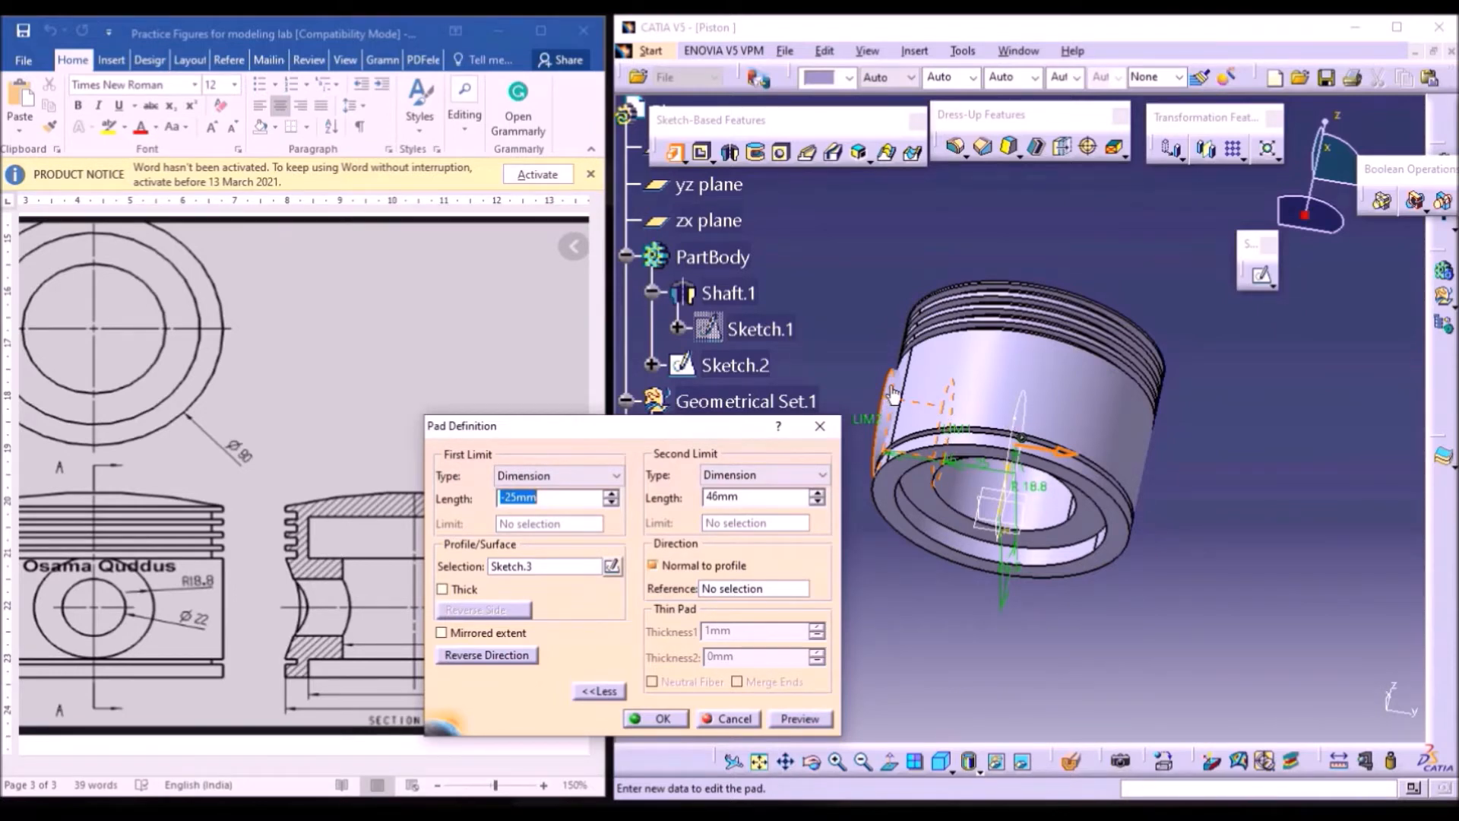
left_click_drag(728, 429, 715, 322)
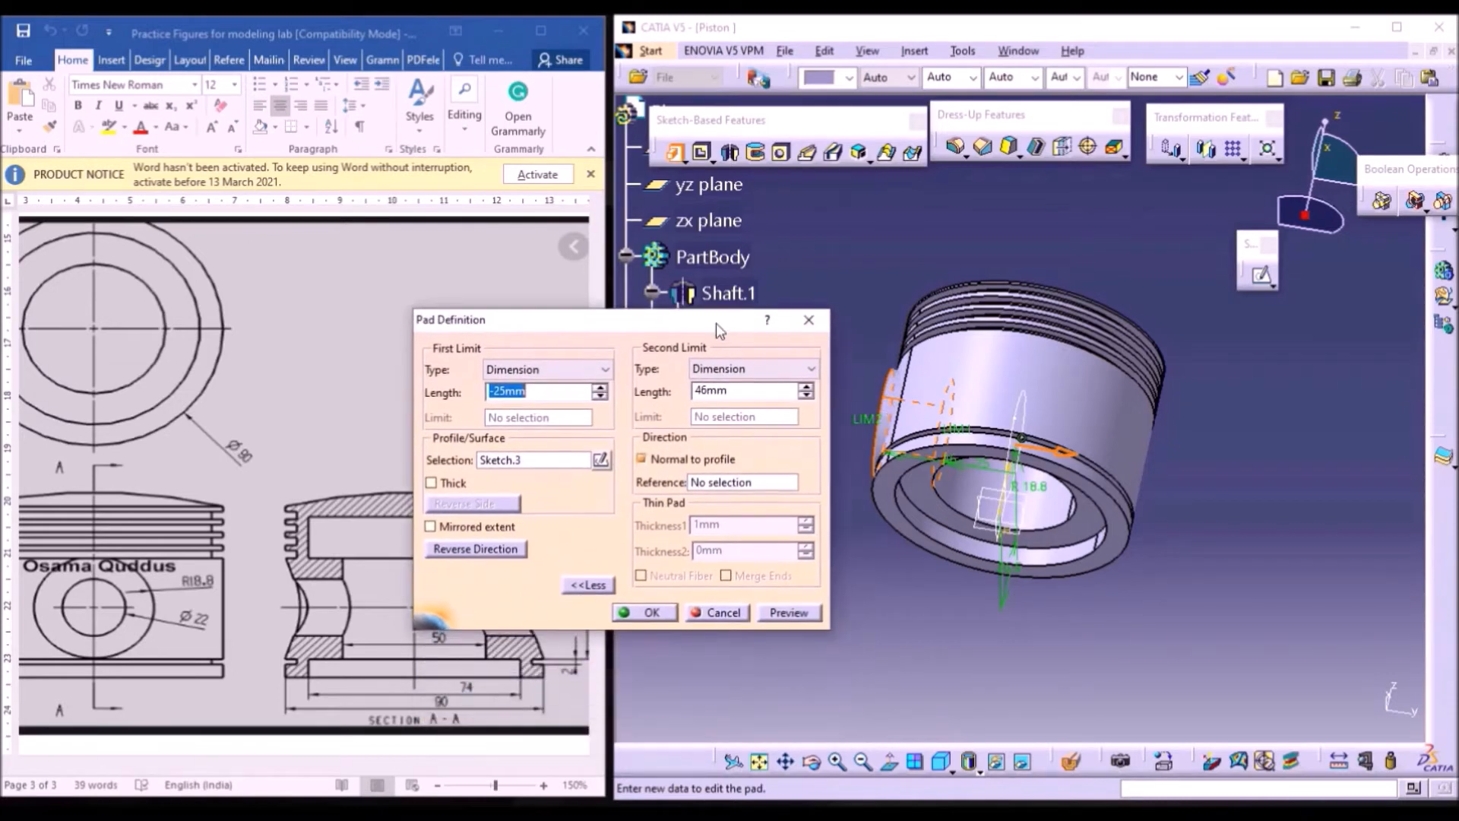
left_click(813, 762)
mouse_move(959, 500)
left_mouse_down()
mouse_move(1026, 532)
mouse_move(944, 668)
mouse_move(1030, 567)
mouse_move(984, 425)
left_mouse_up()
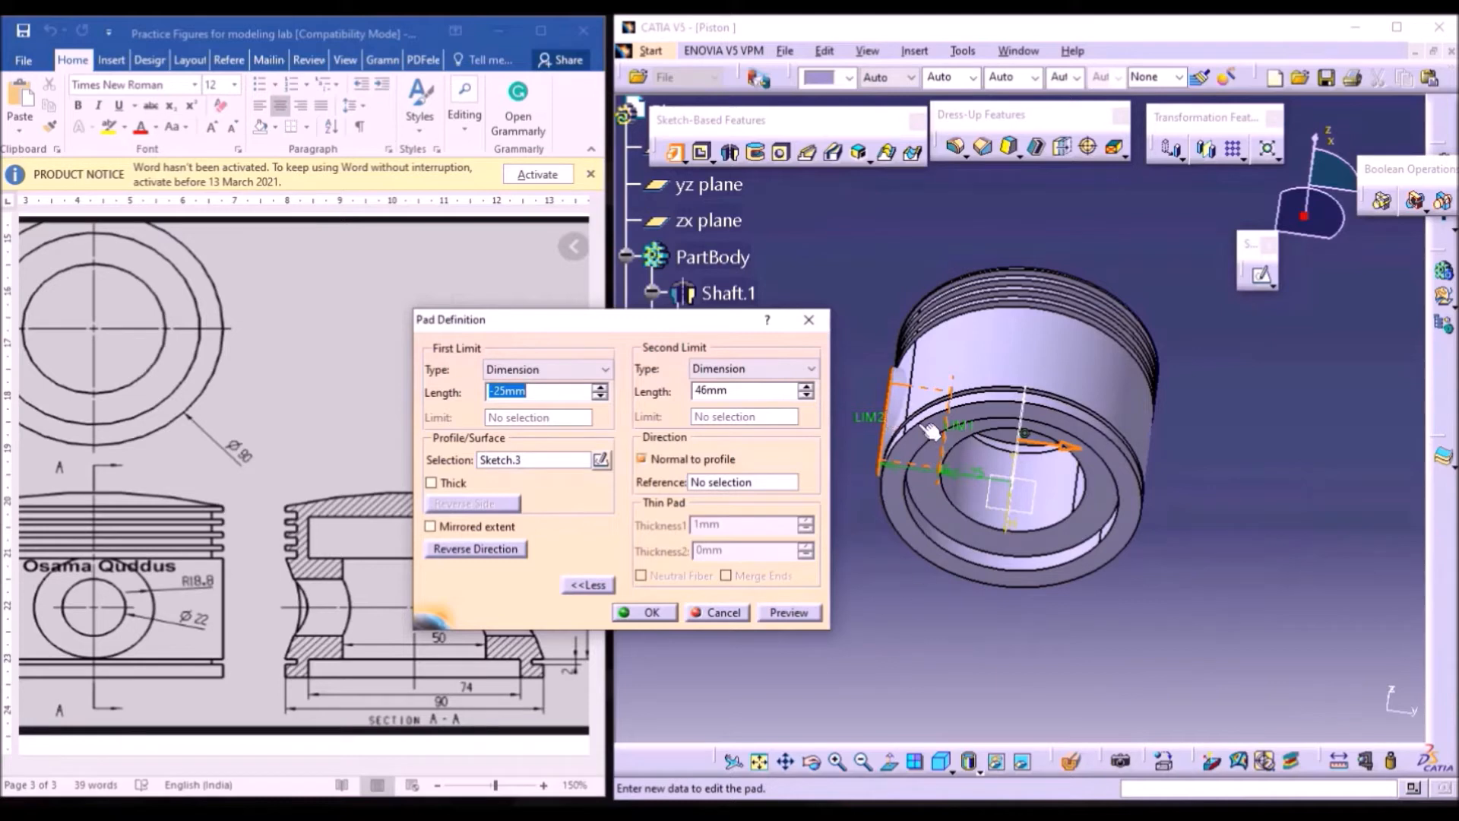
left_click_drag(655, 329, 1283, 393)
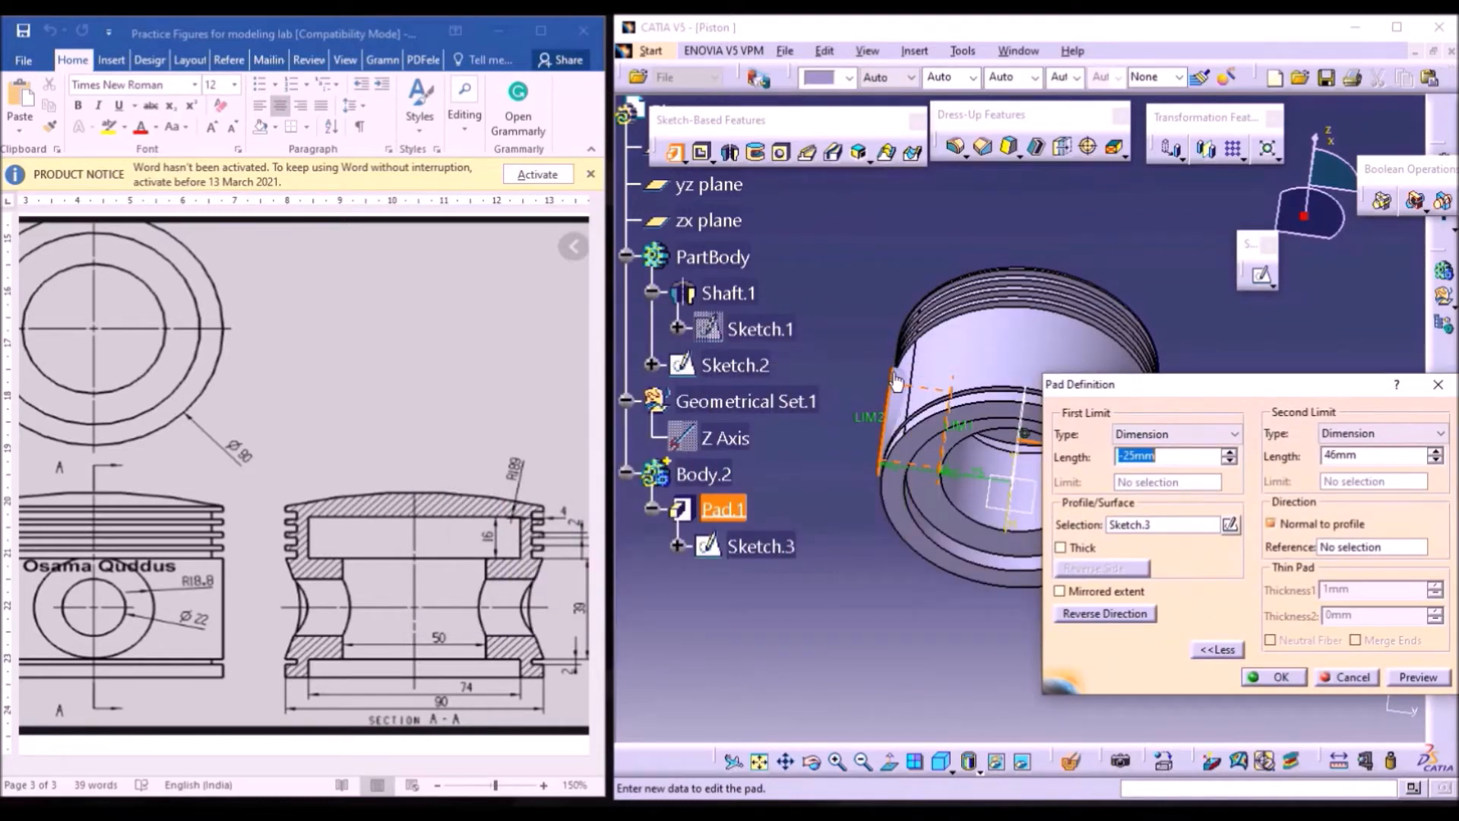
left_click(1275, 678)
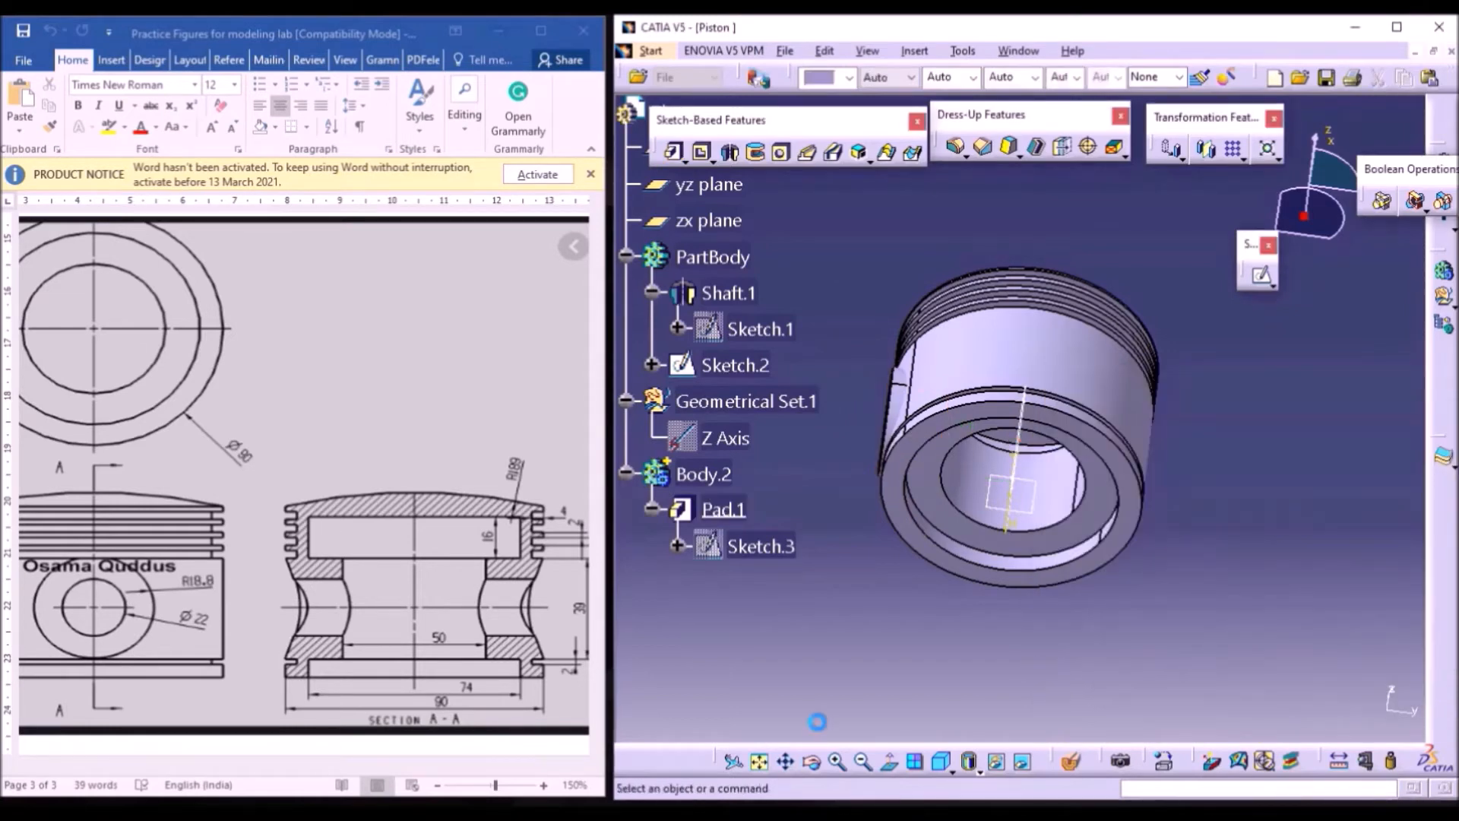
- Mirror the pin boss pad, Pad.1, about the zx plane to the opposite side of the piston
left_click(813, 762)
left_click_drag(1007, 483, 902, 456)
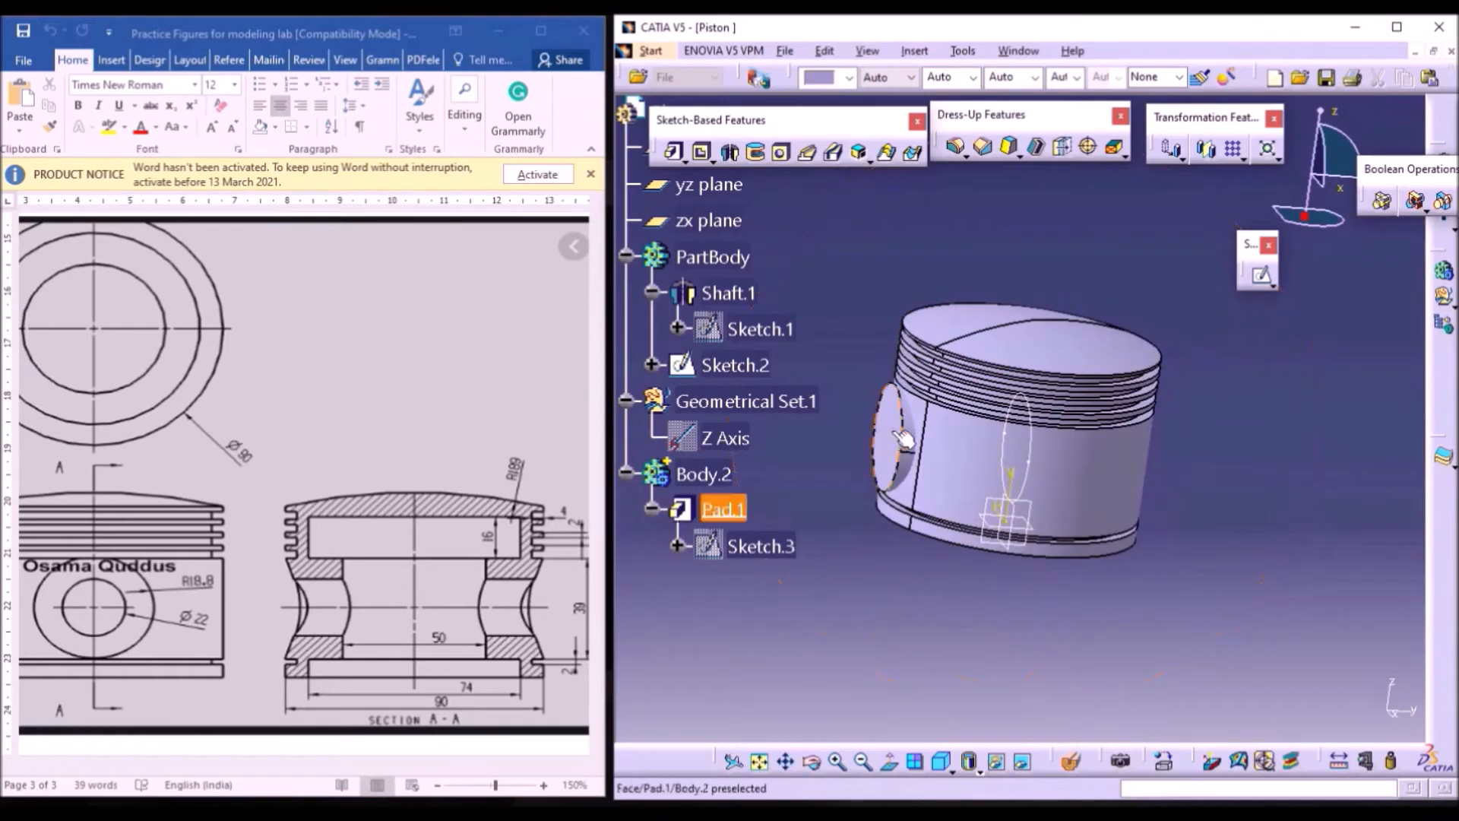
left_click(734, 509)
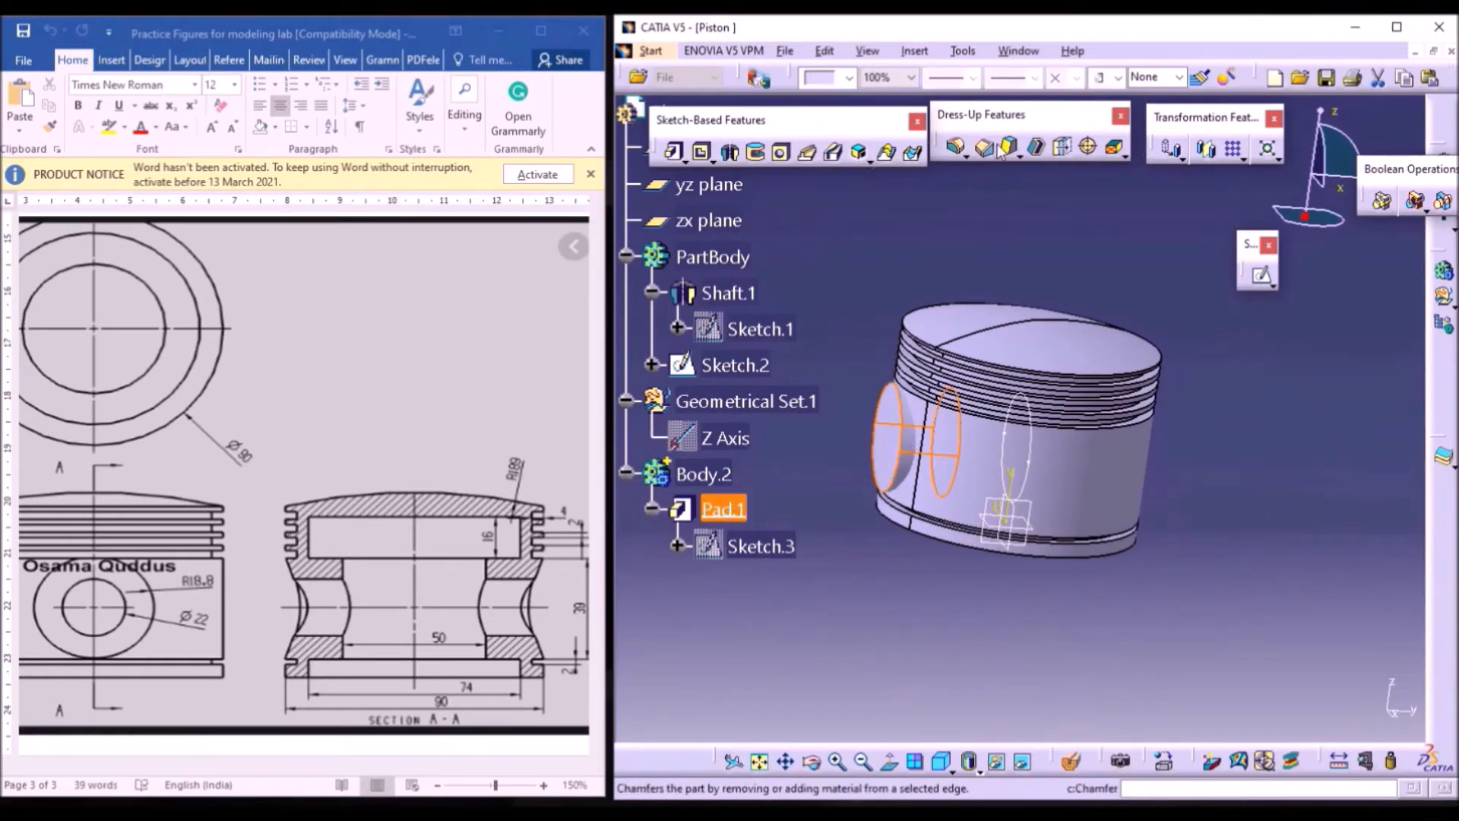
left_click_drag(1198, 120, 1206, 129)
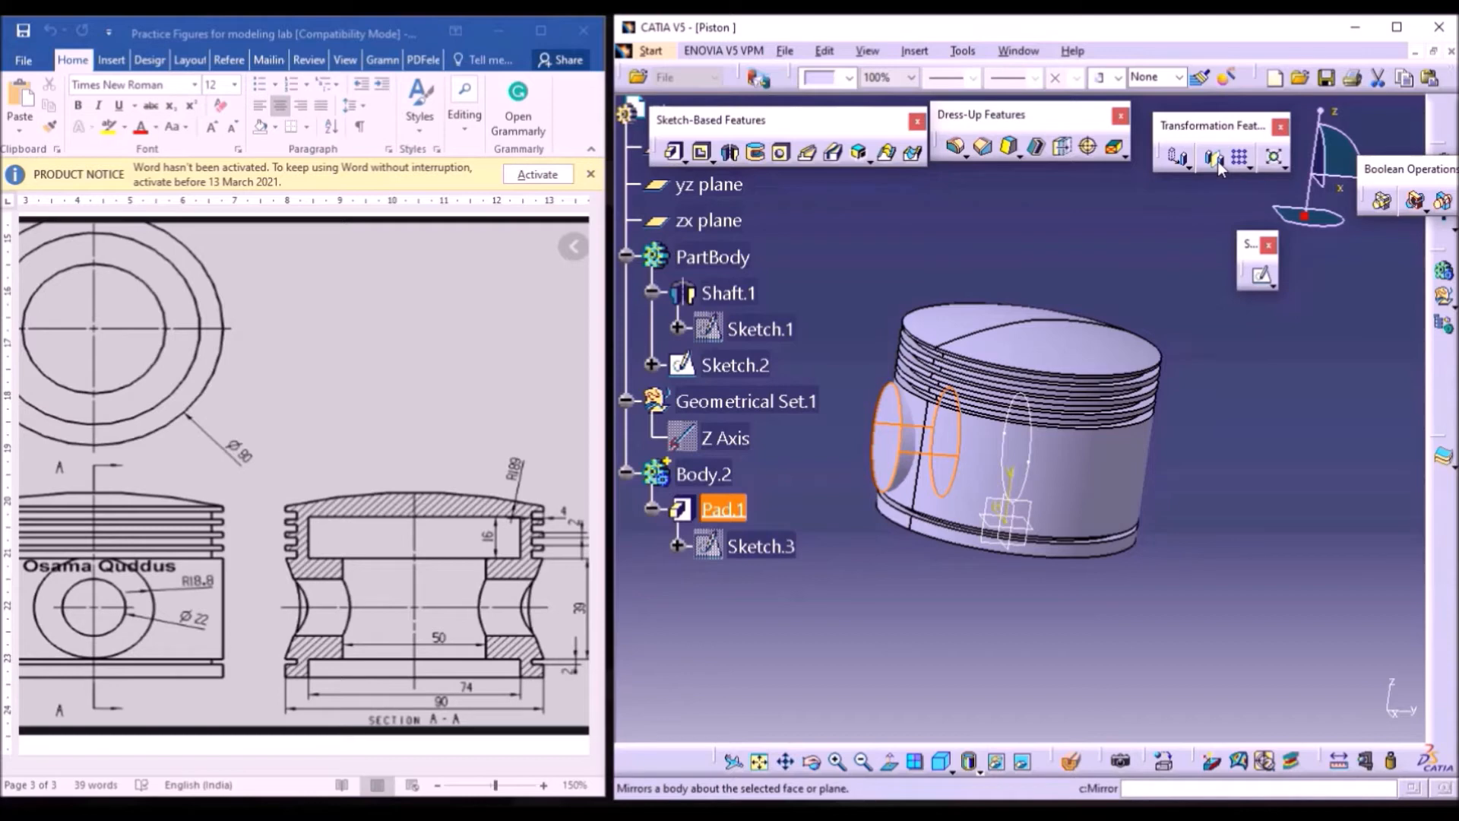
left_click(1214, 157)
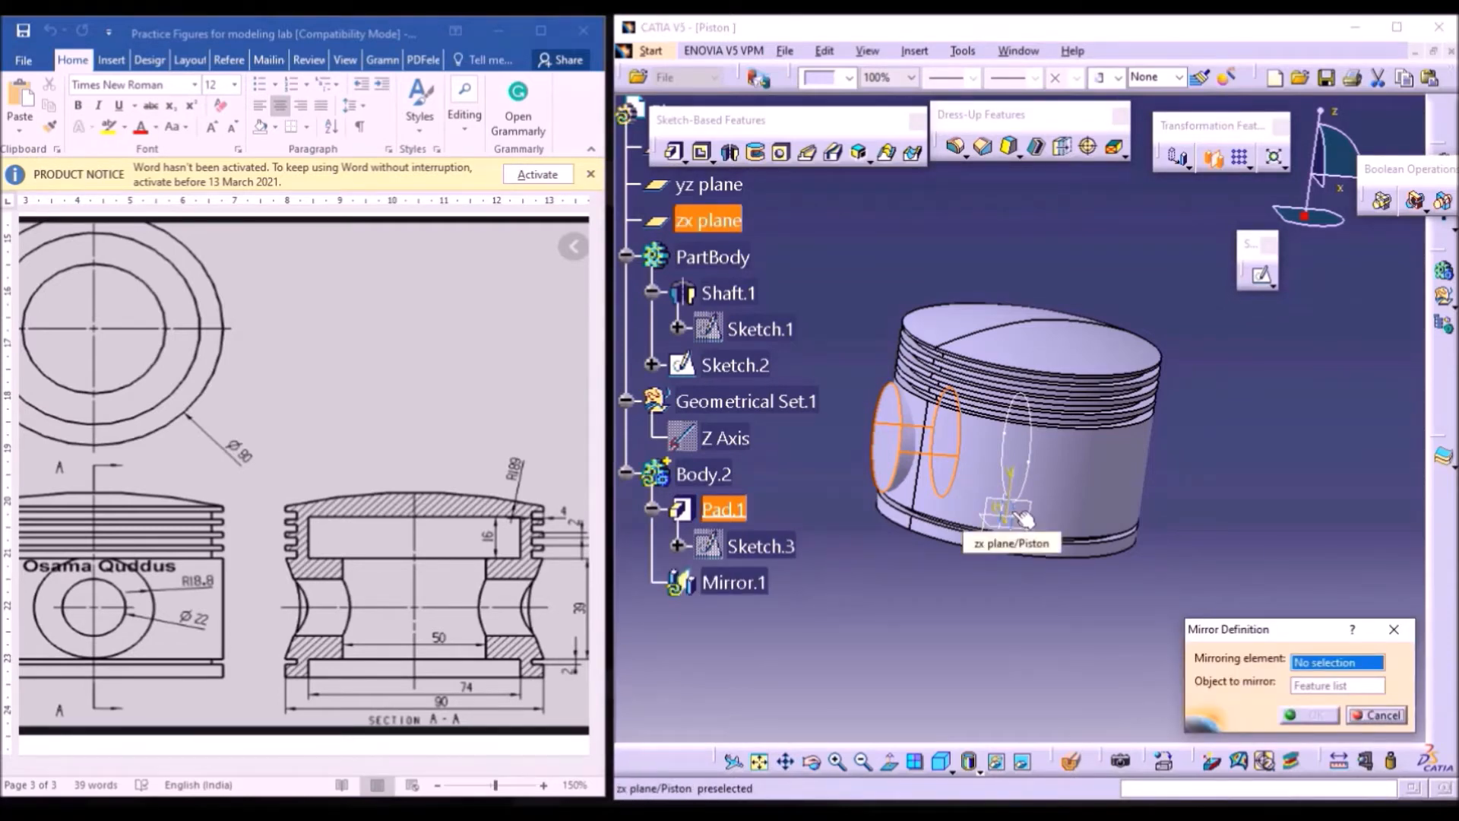
left_click(1022, 519)
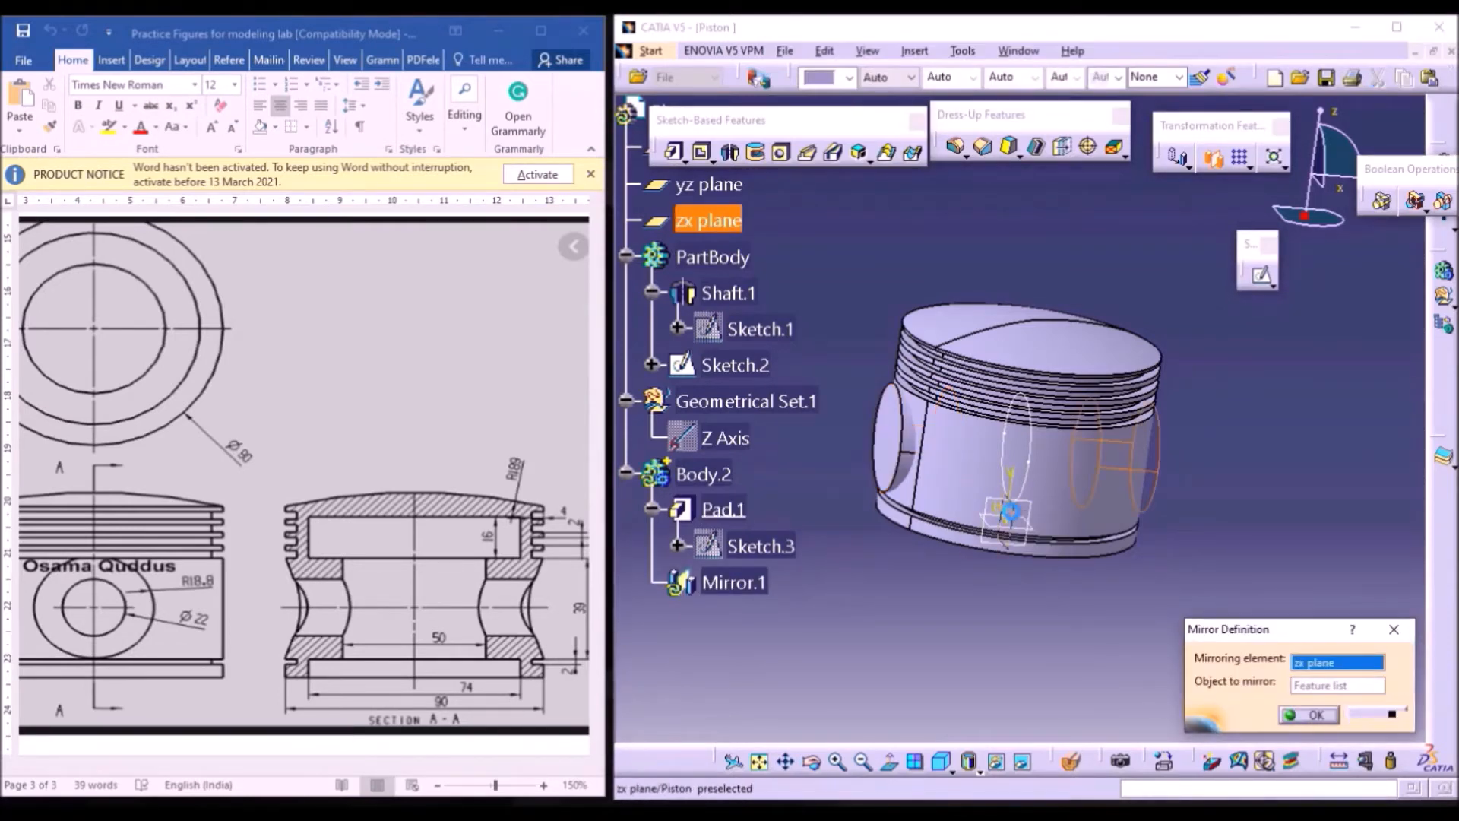
left_click(1312, 715)
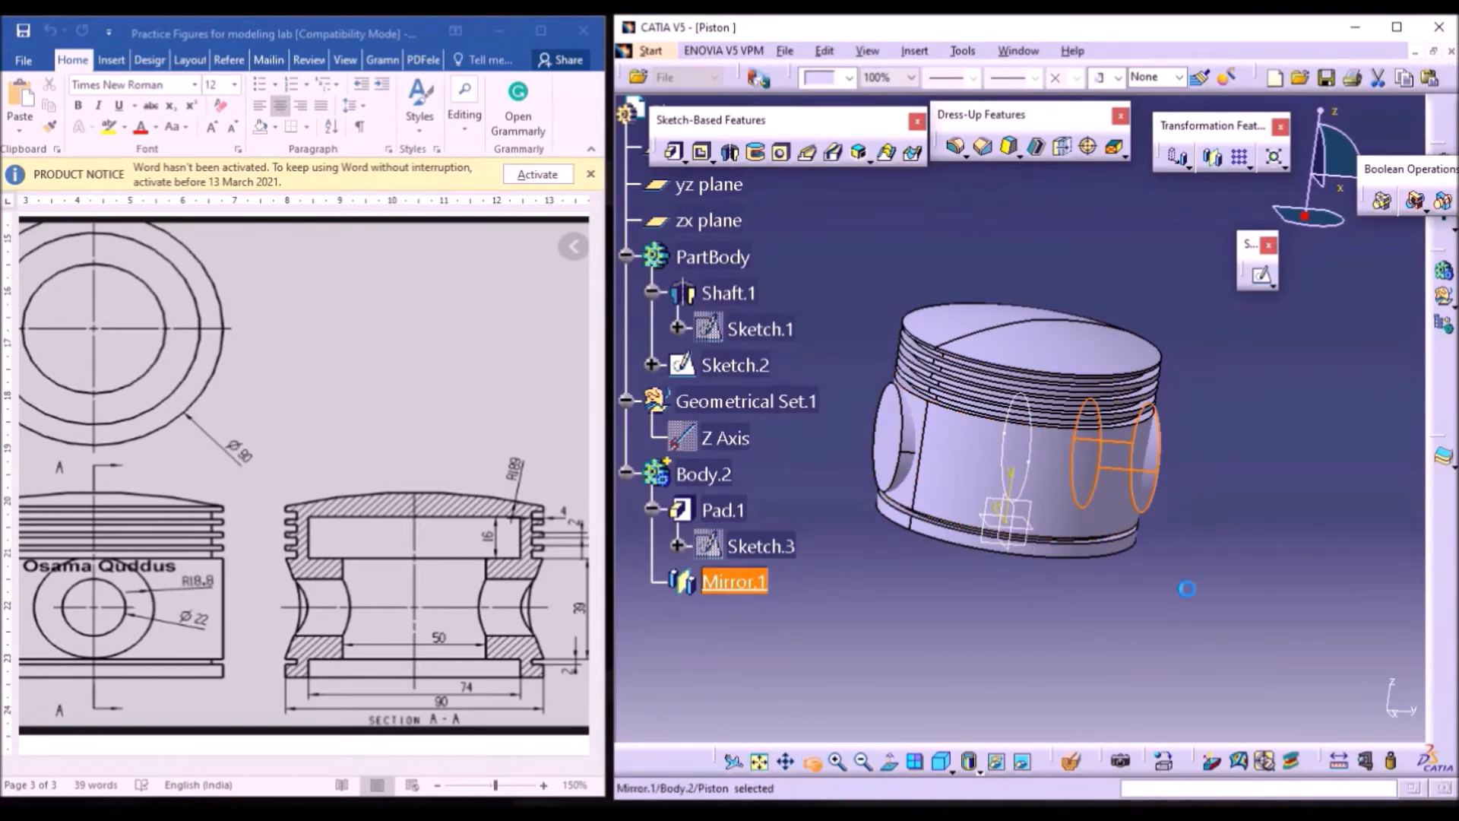
middle_click_drag(1189, 596, 1292, 669)
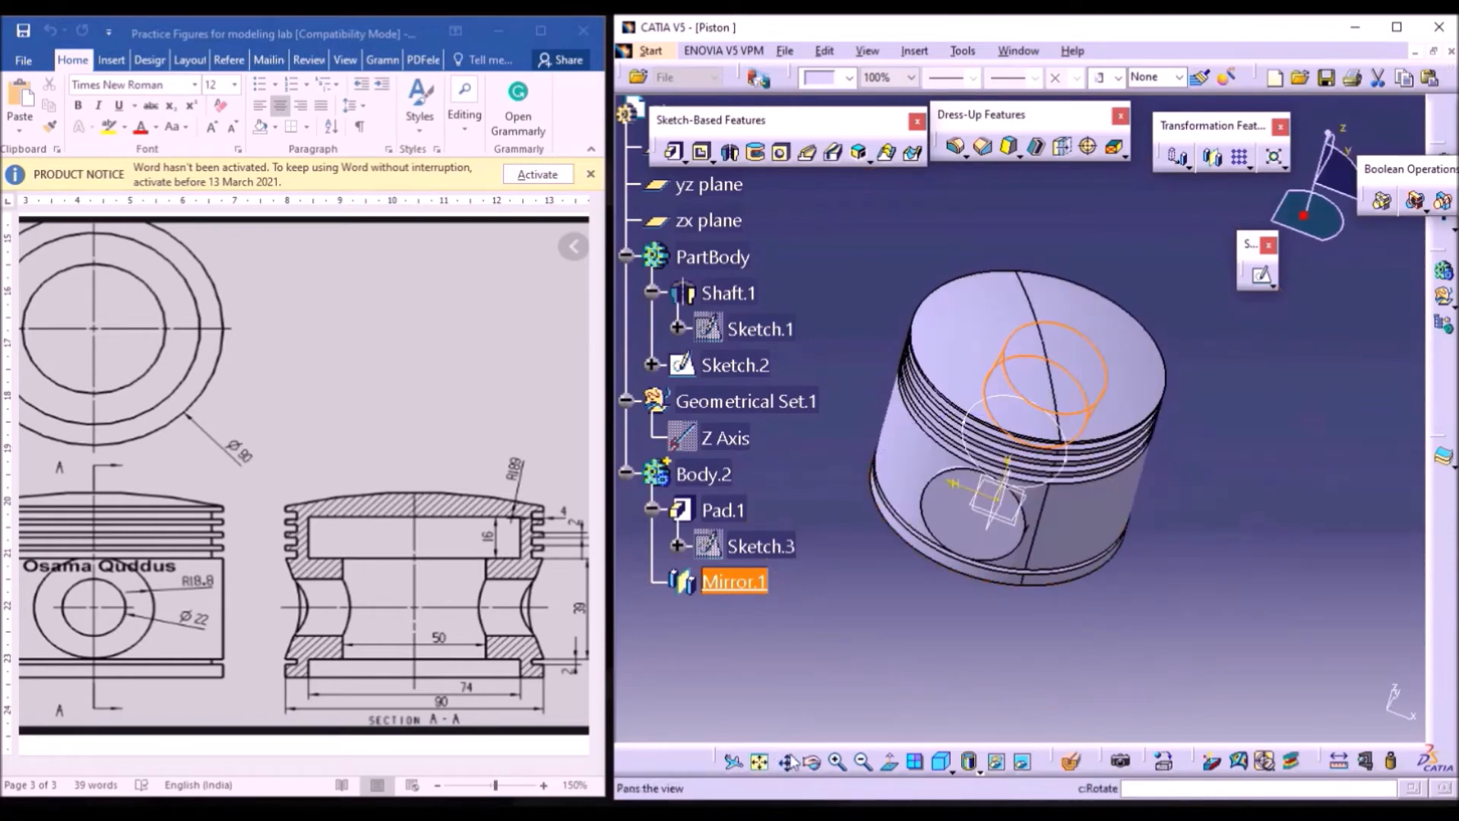
left_click(811, 764)
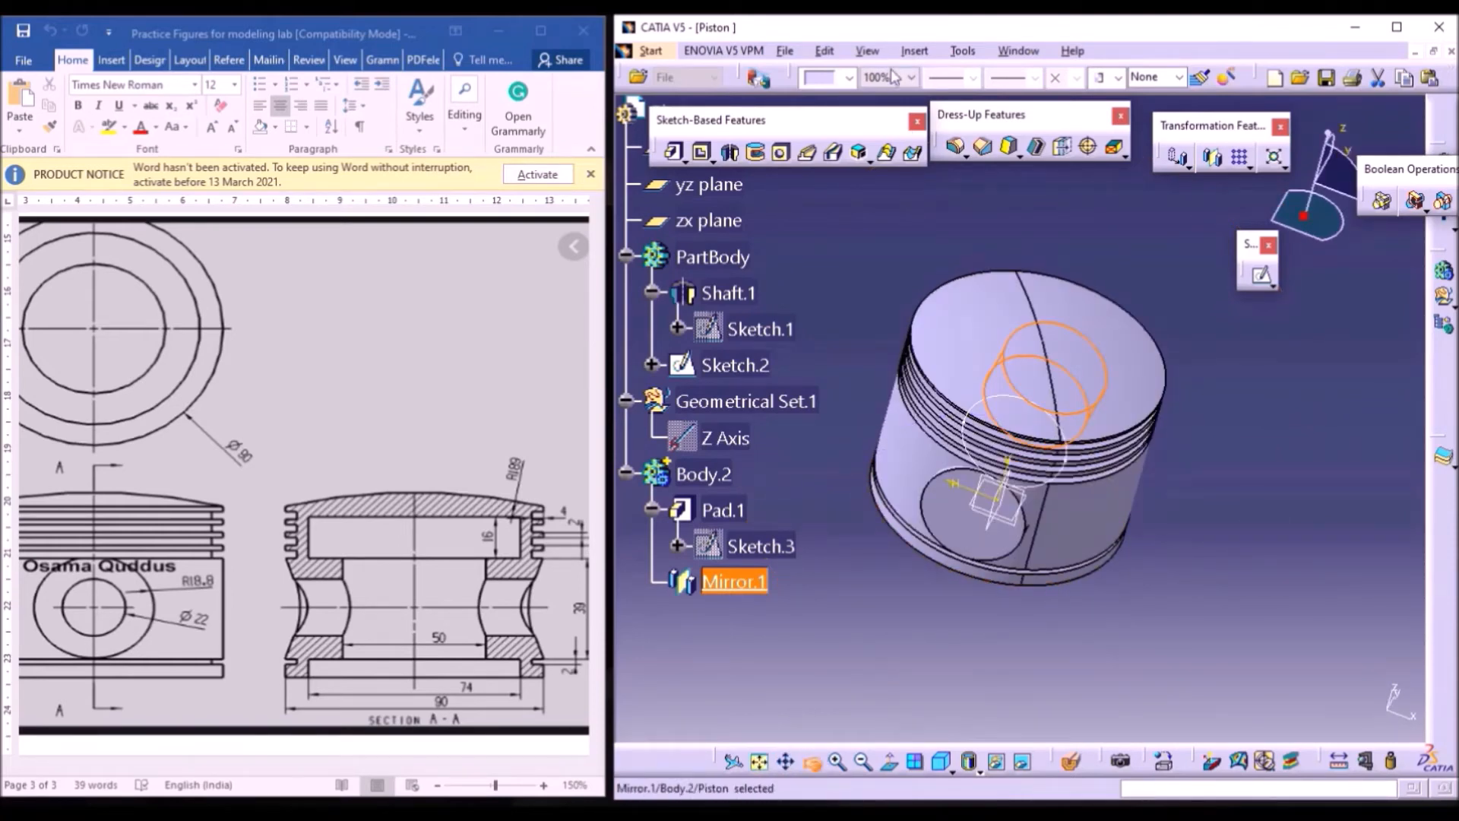
left_click(914, 50)
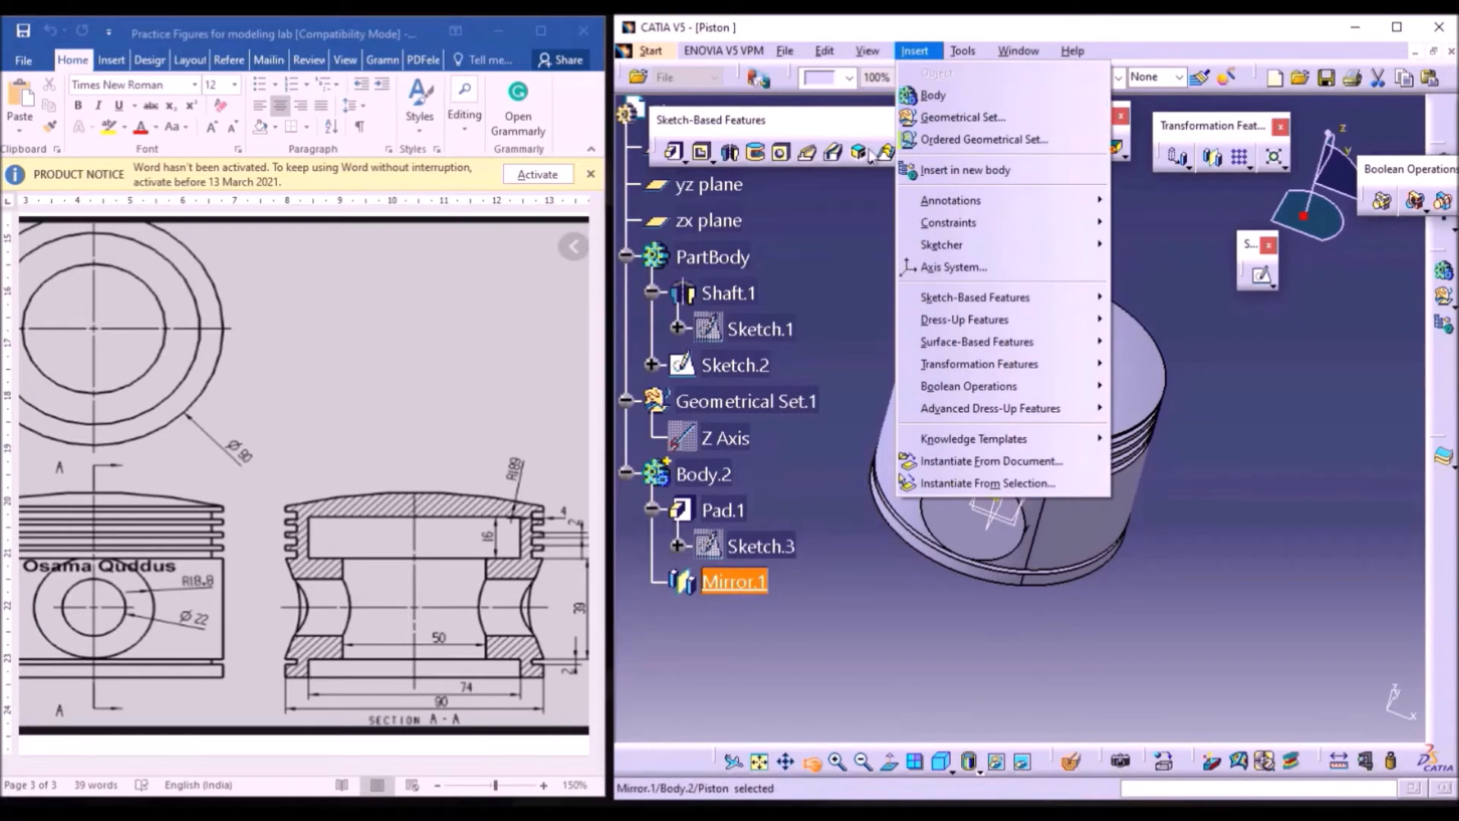
left_click(831, 257)
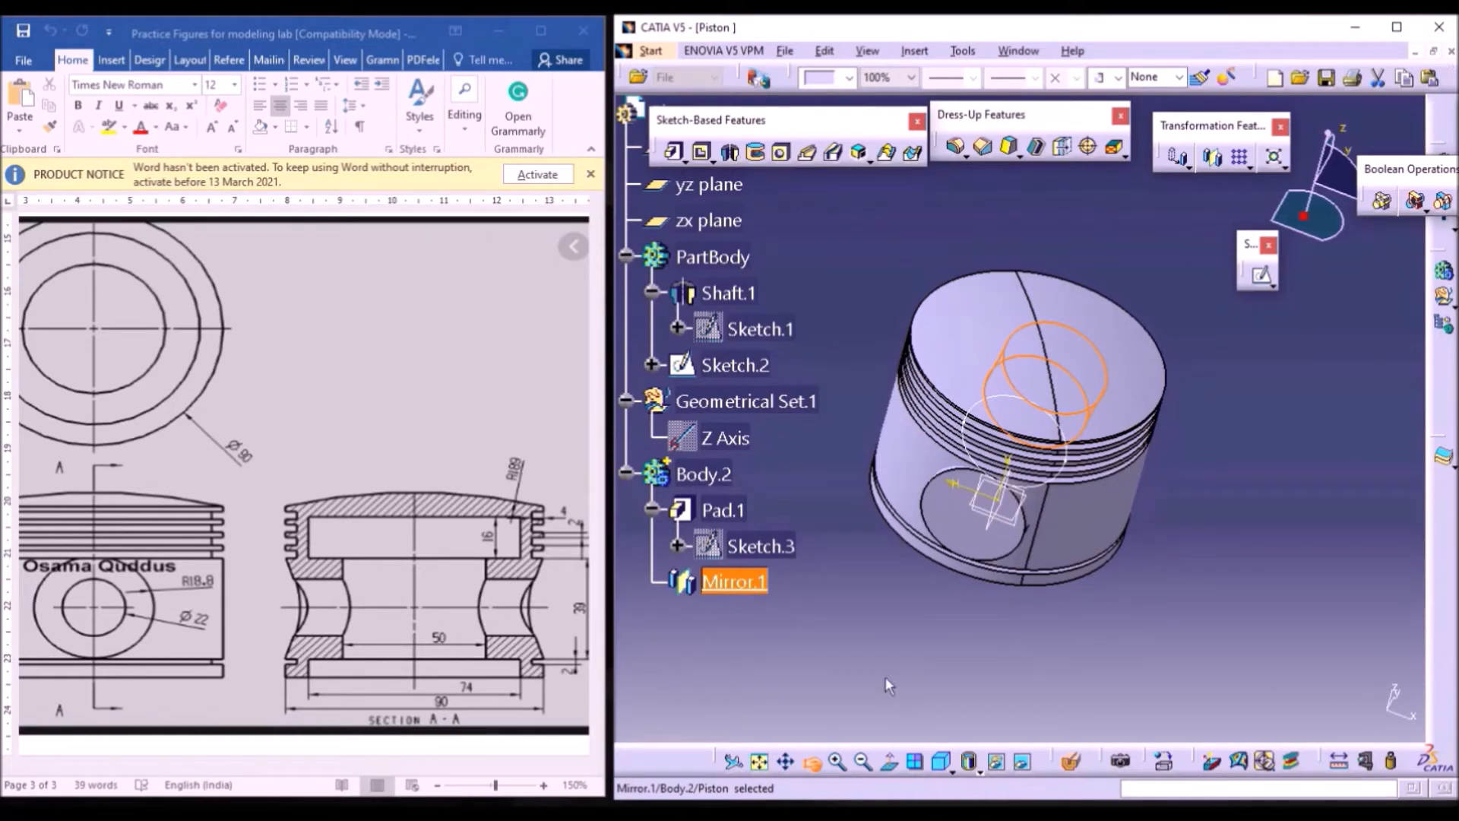
left_click(941, 761)
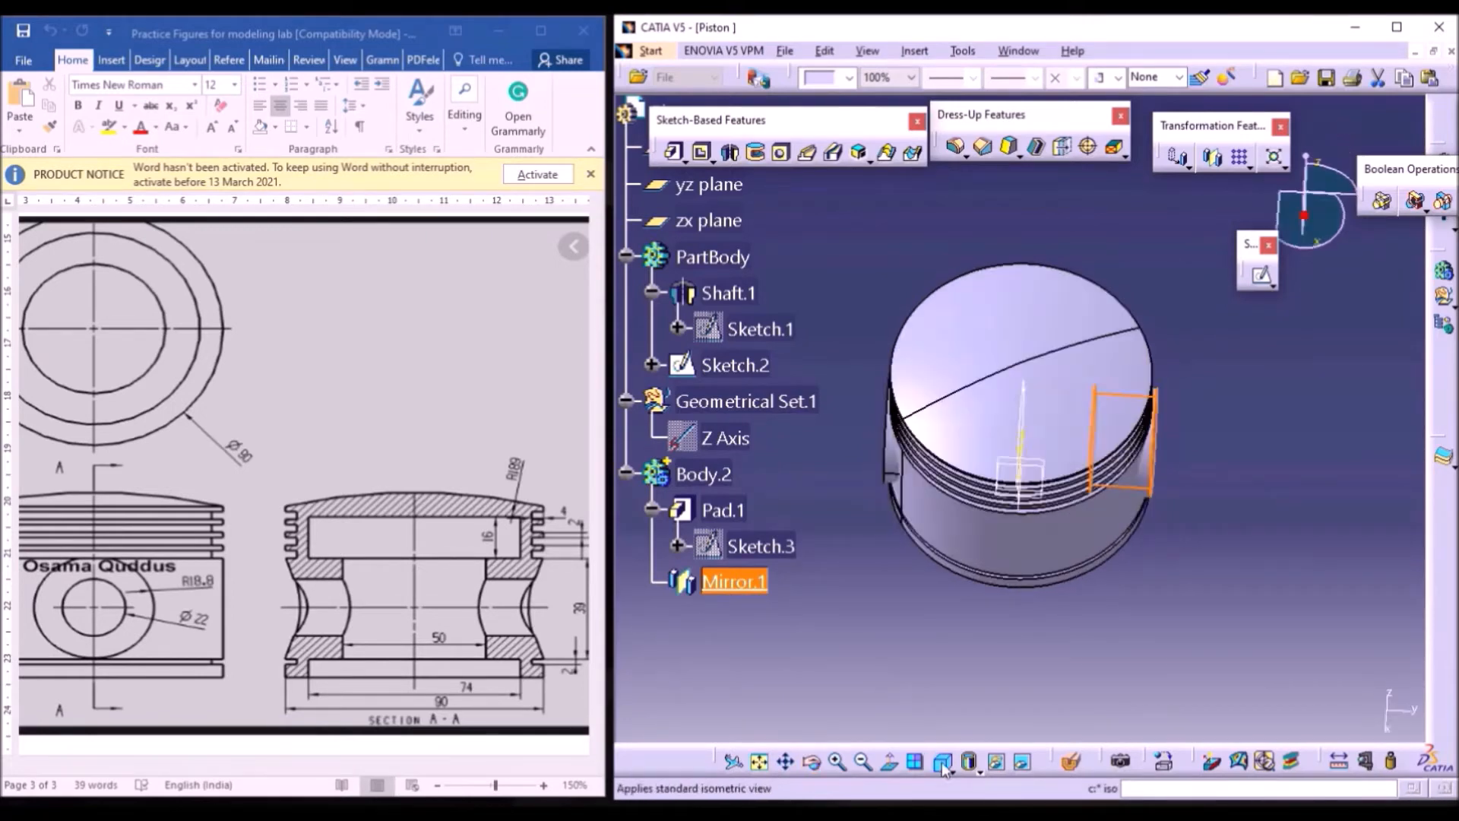
- Bring the Boolean operation tools next to the model and examine the available operations, such as Add, Remove, Intersect and Union Trim
left_click(1023, 630)
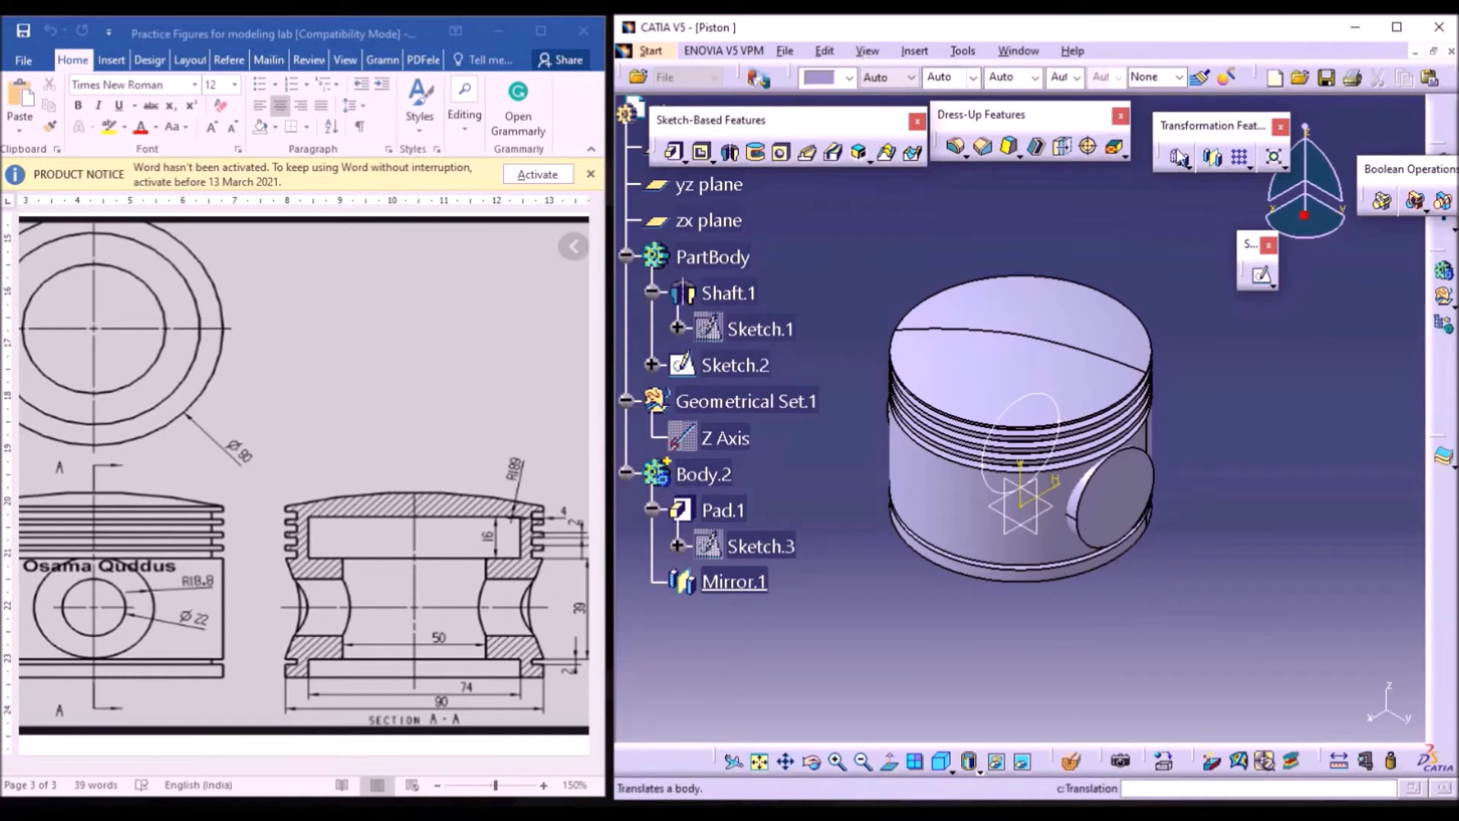
left_click_drag(1371, 172, 1092, 196)
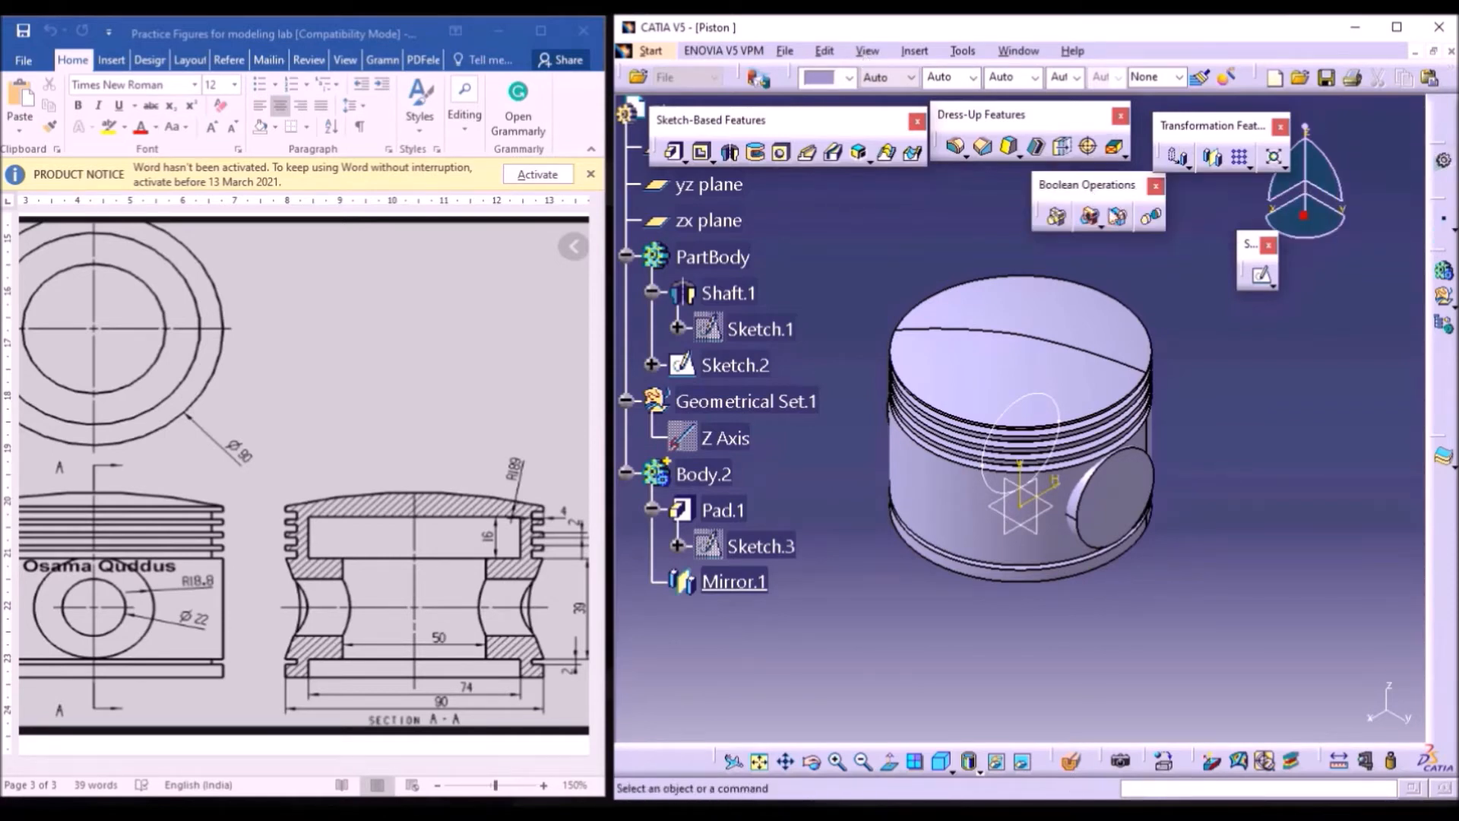
left_click(1100, 226)
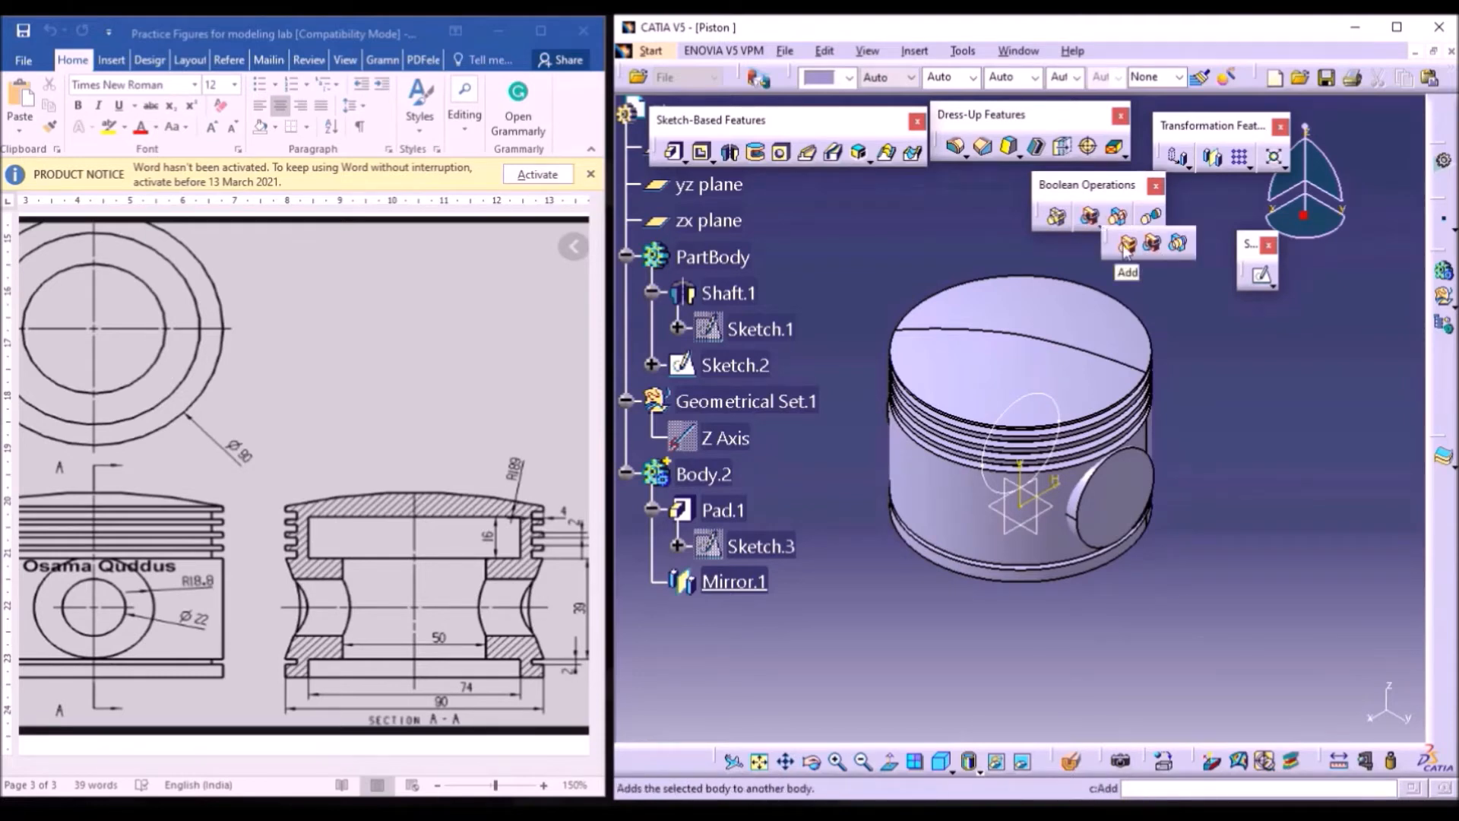
left_click(1154, 245)
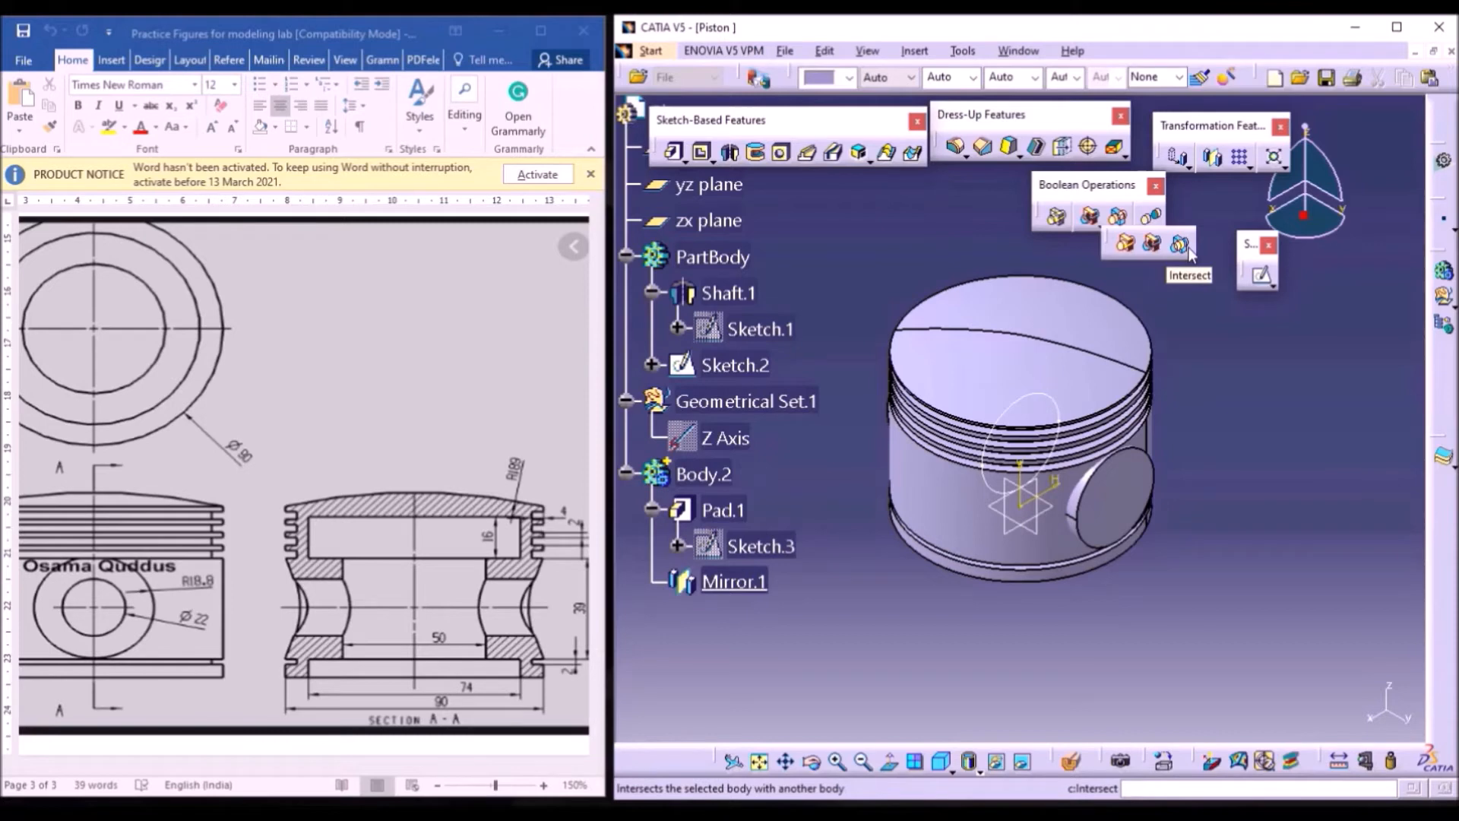
left_click(915, 54)
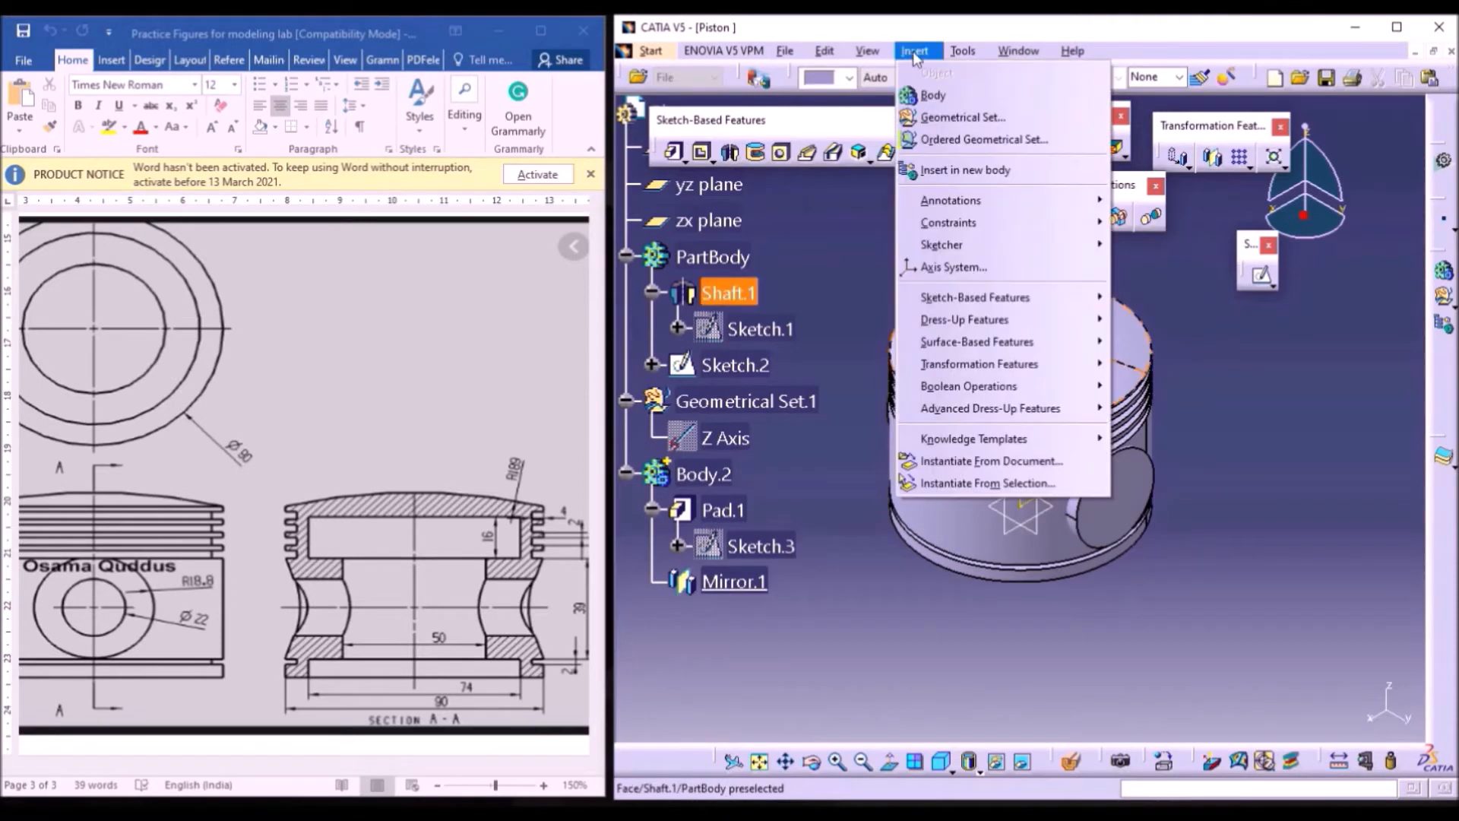
mouse_move(967, 387)
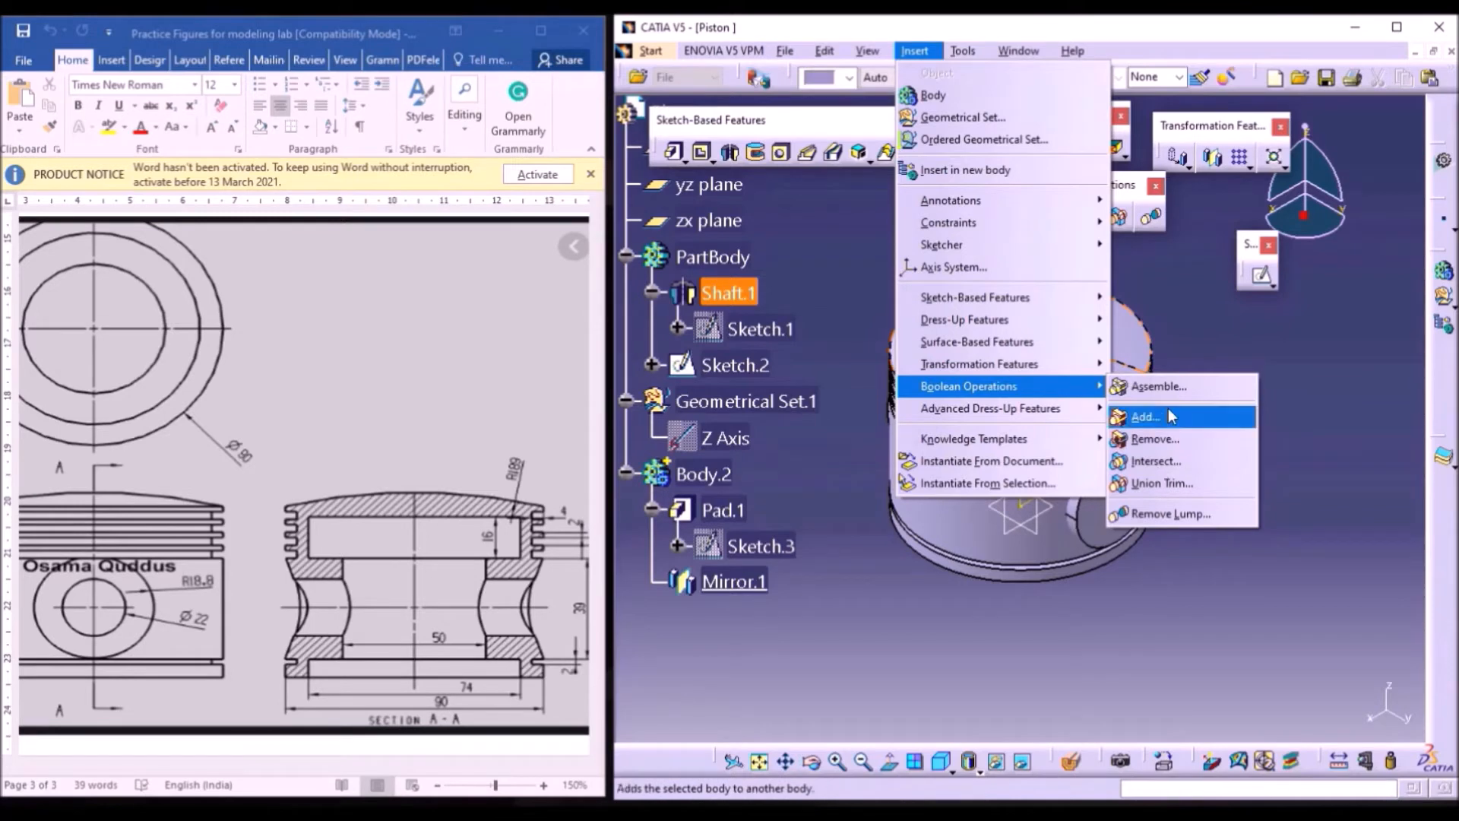
left_click(1174, 321)
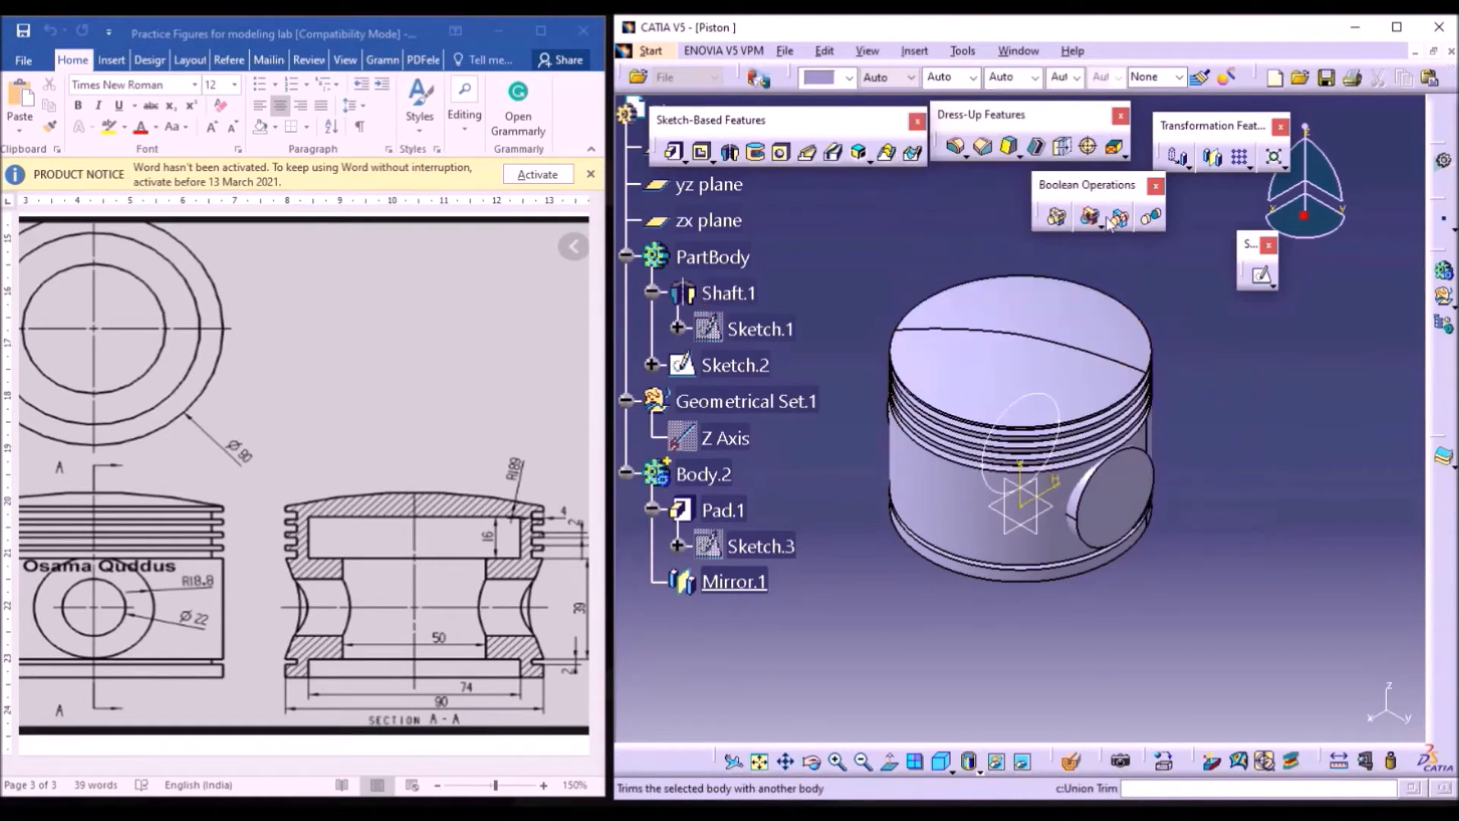
left_click(1101, 225)
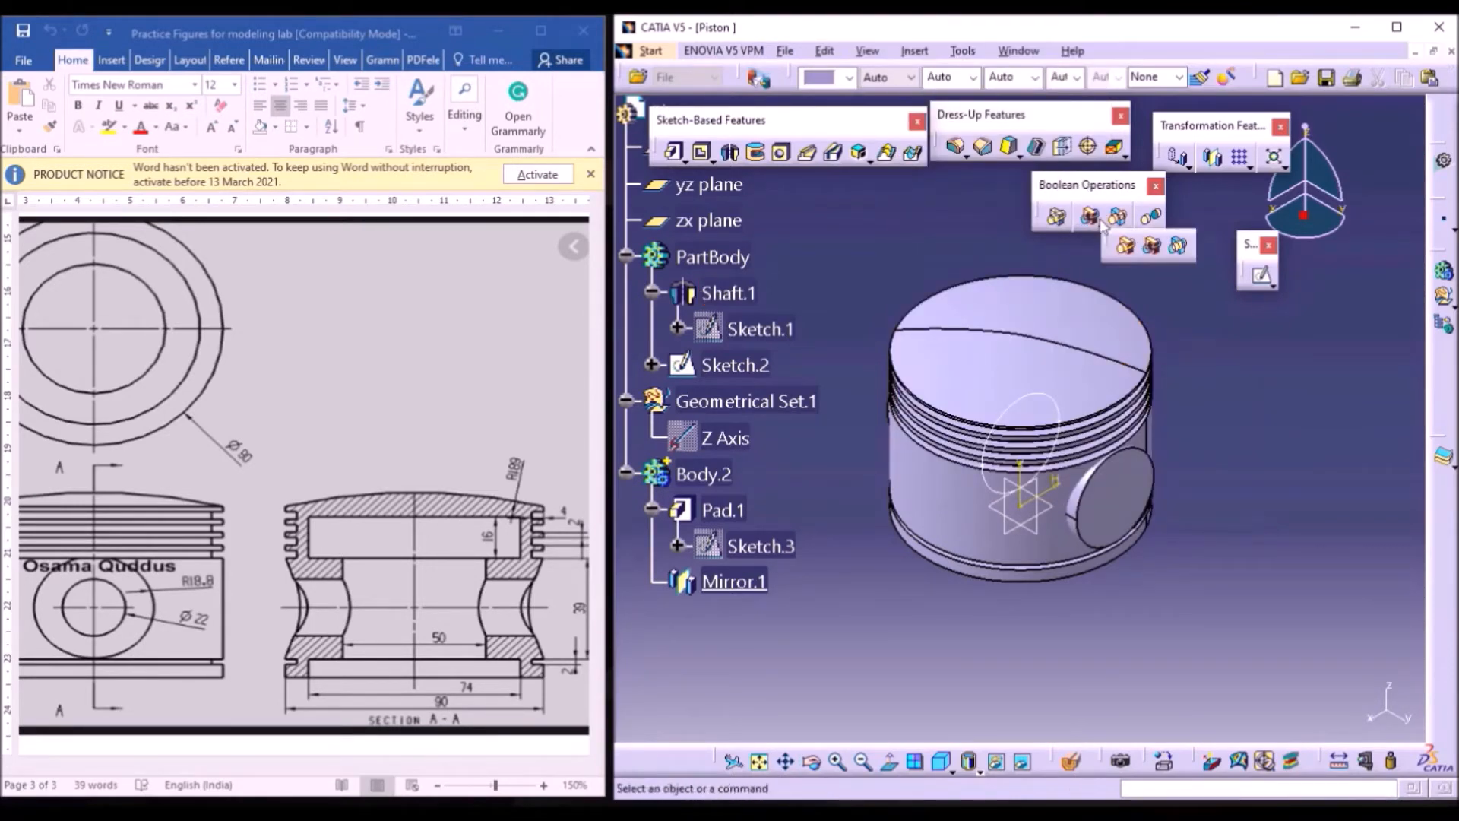
left_click(1156, 250)
- Subtract Body.2, holding the pad and its mirrored copy, from PartBody with a Remove operation
left_click(1100, 226)
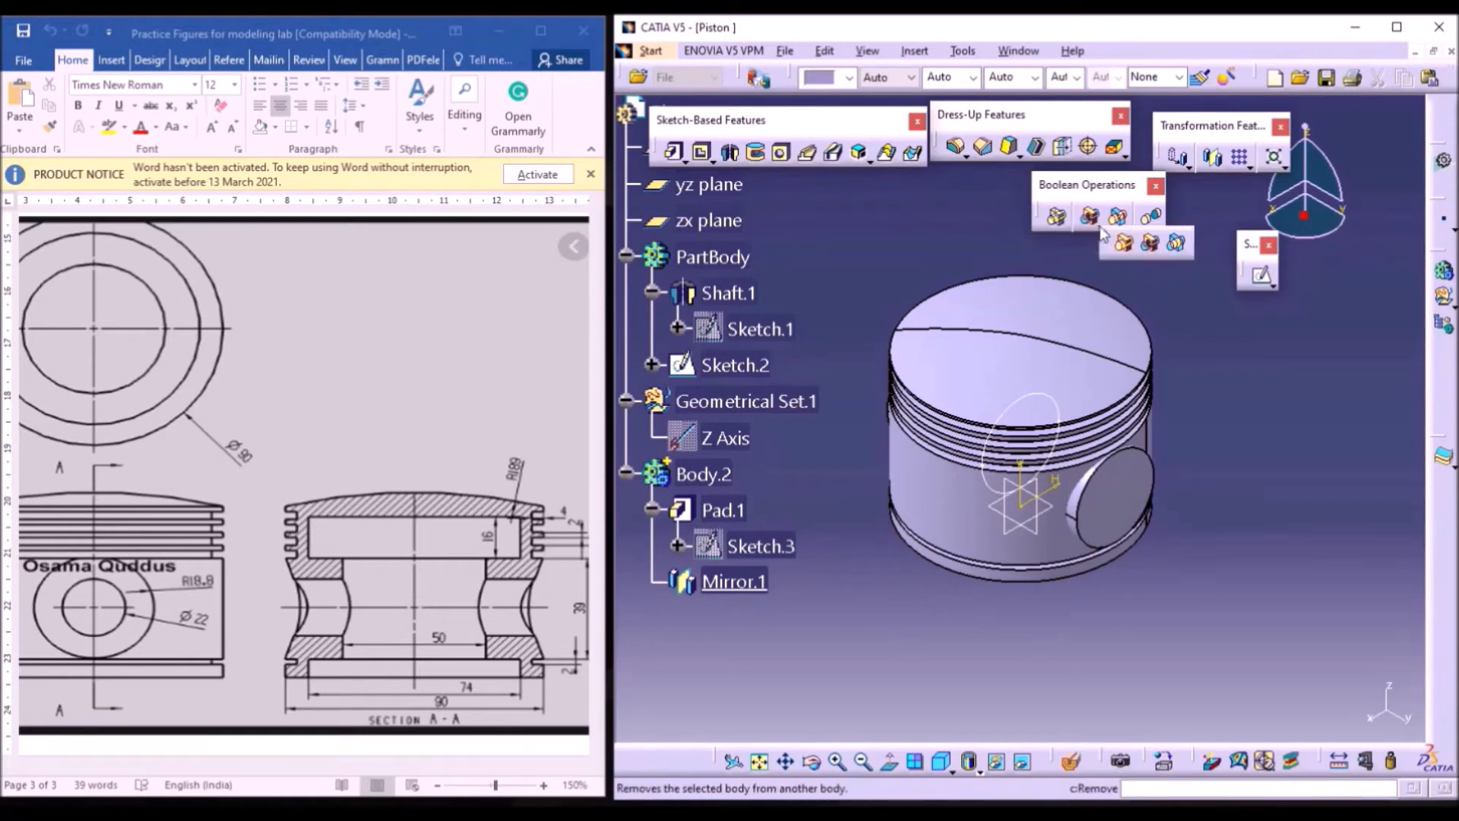
left_click(1153, 245)
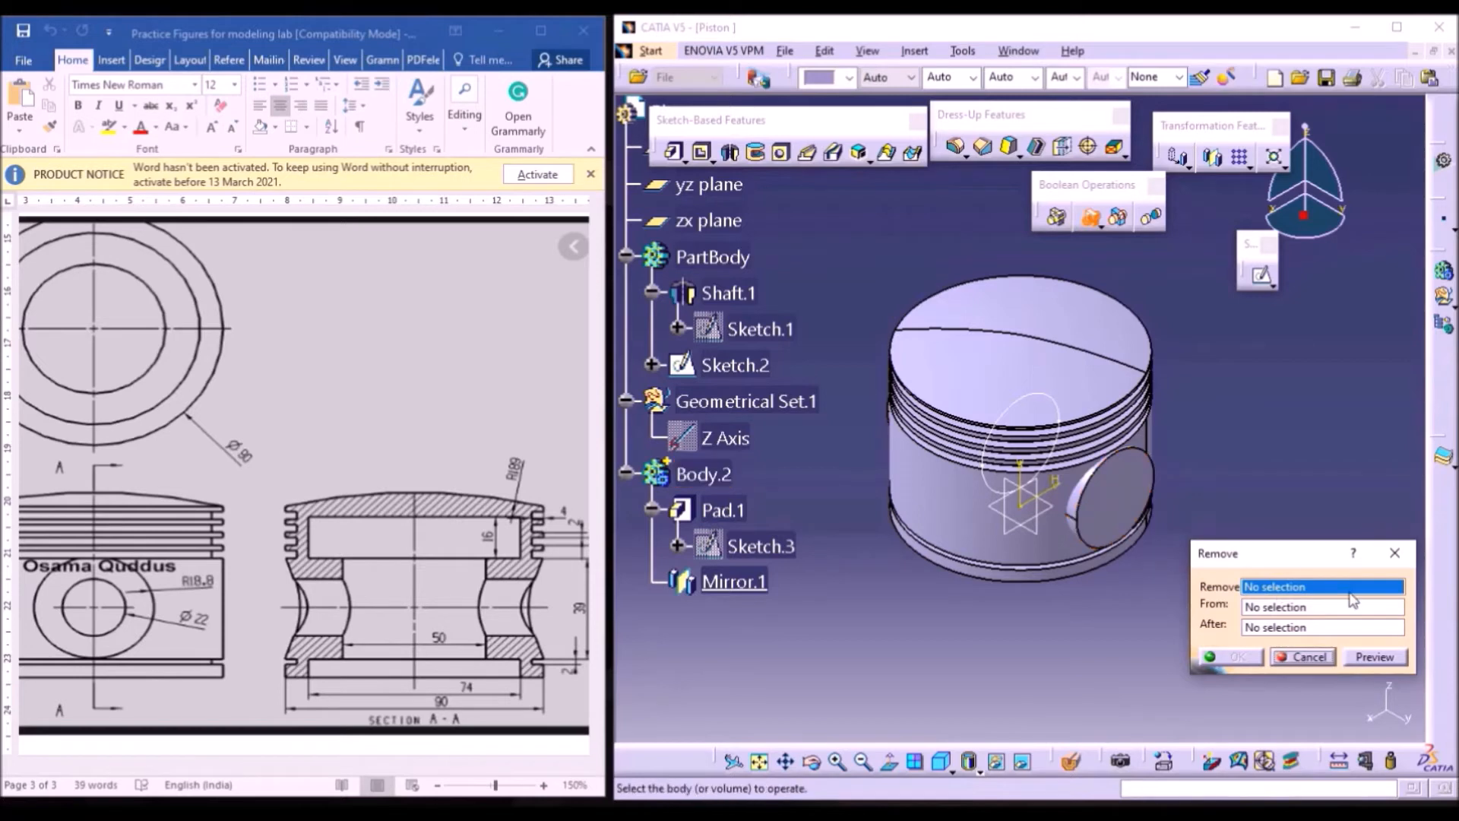
left_click(1112, 519)
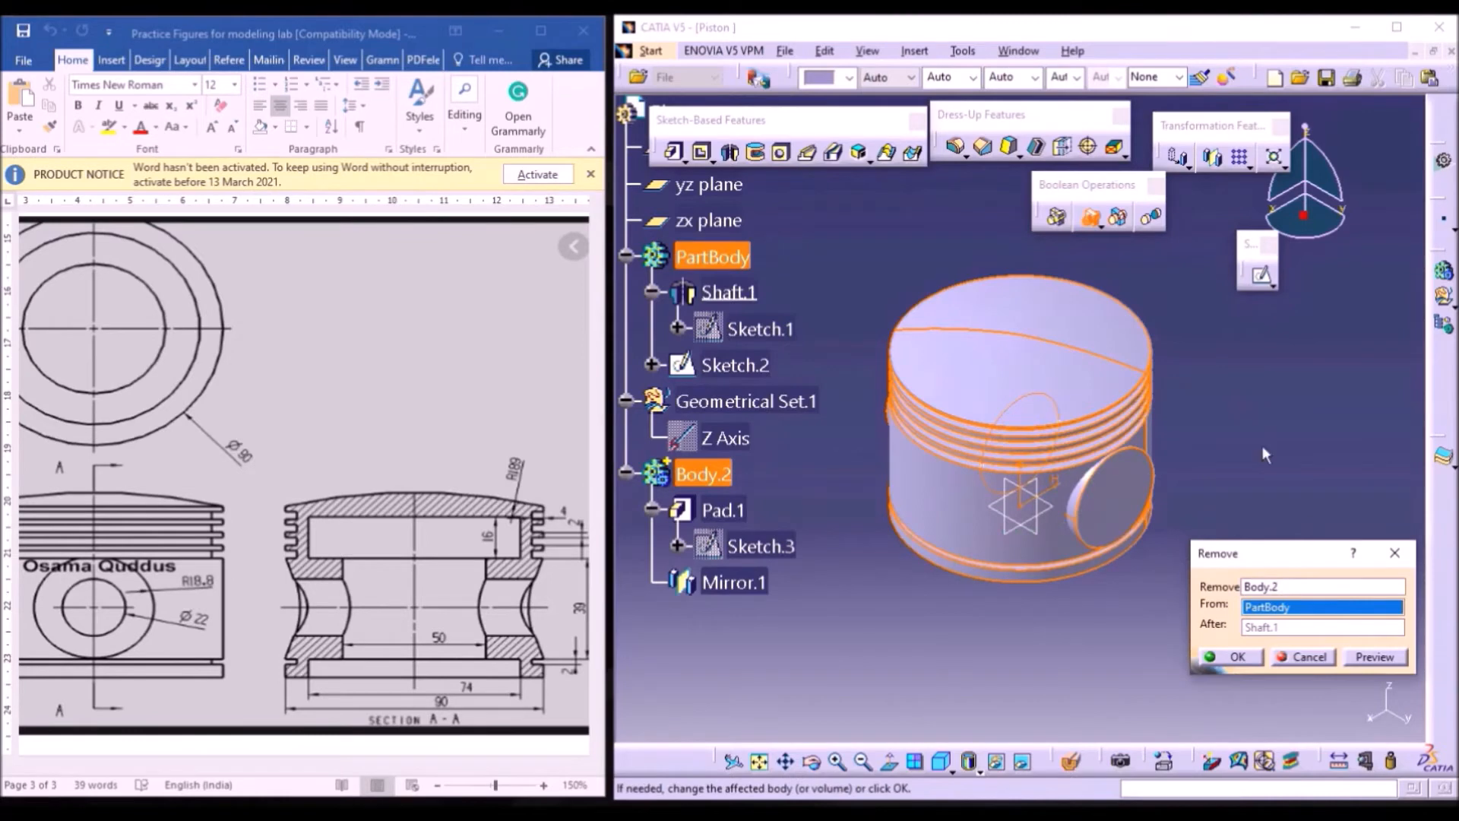
left_click(1235, 656)
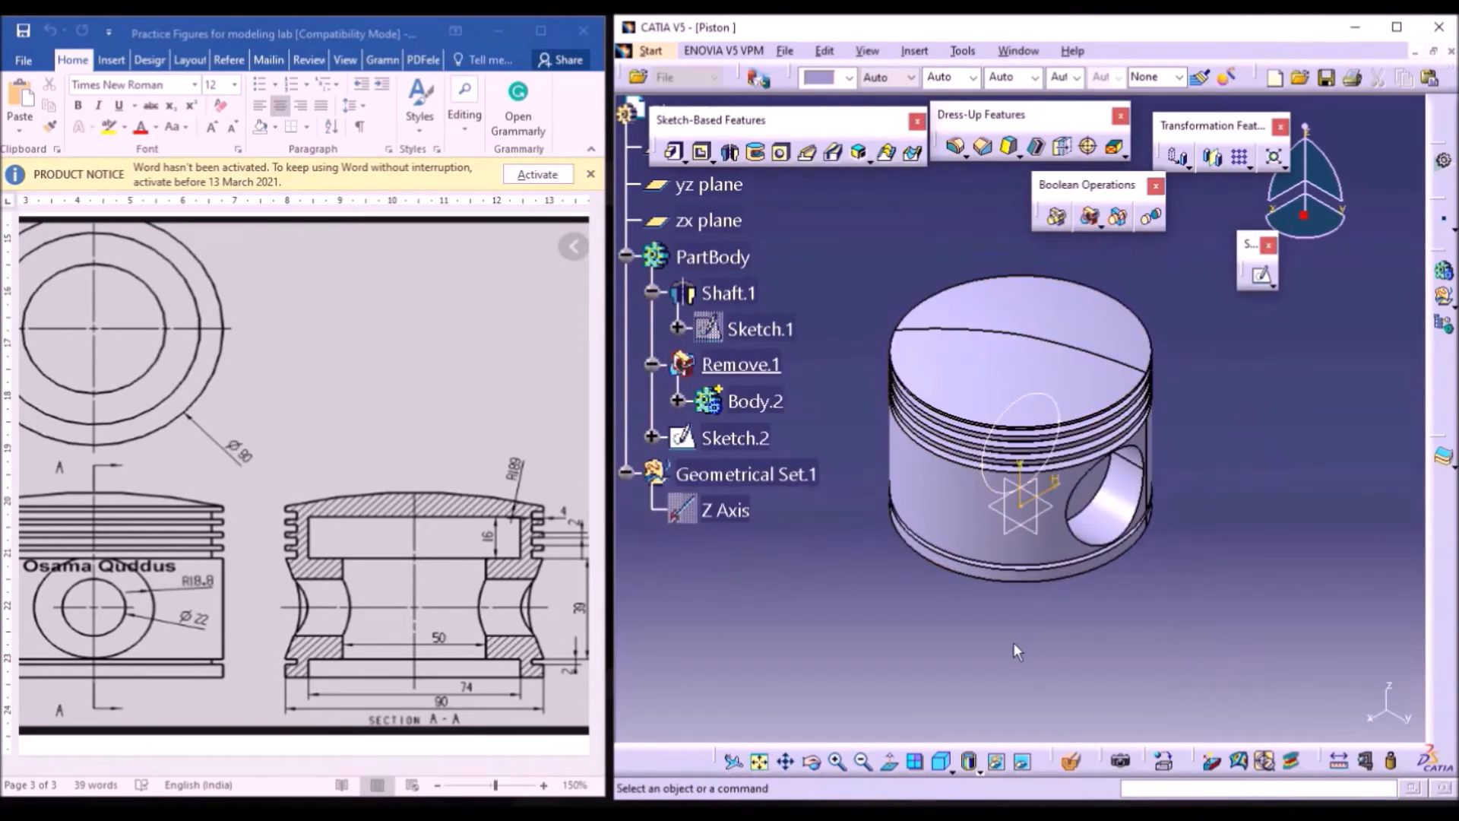
- Open a new sketch on the flat circular face at the bottom of the recess in the piston's side
left_click(814, 764)
left_click_drag(988, 592, 923, 610)
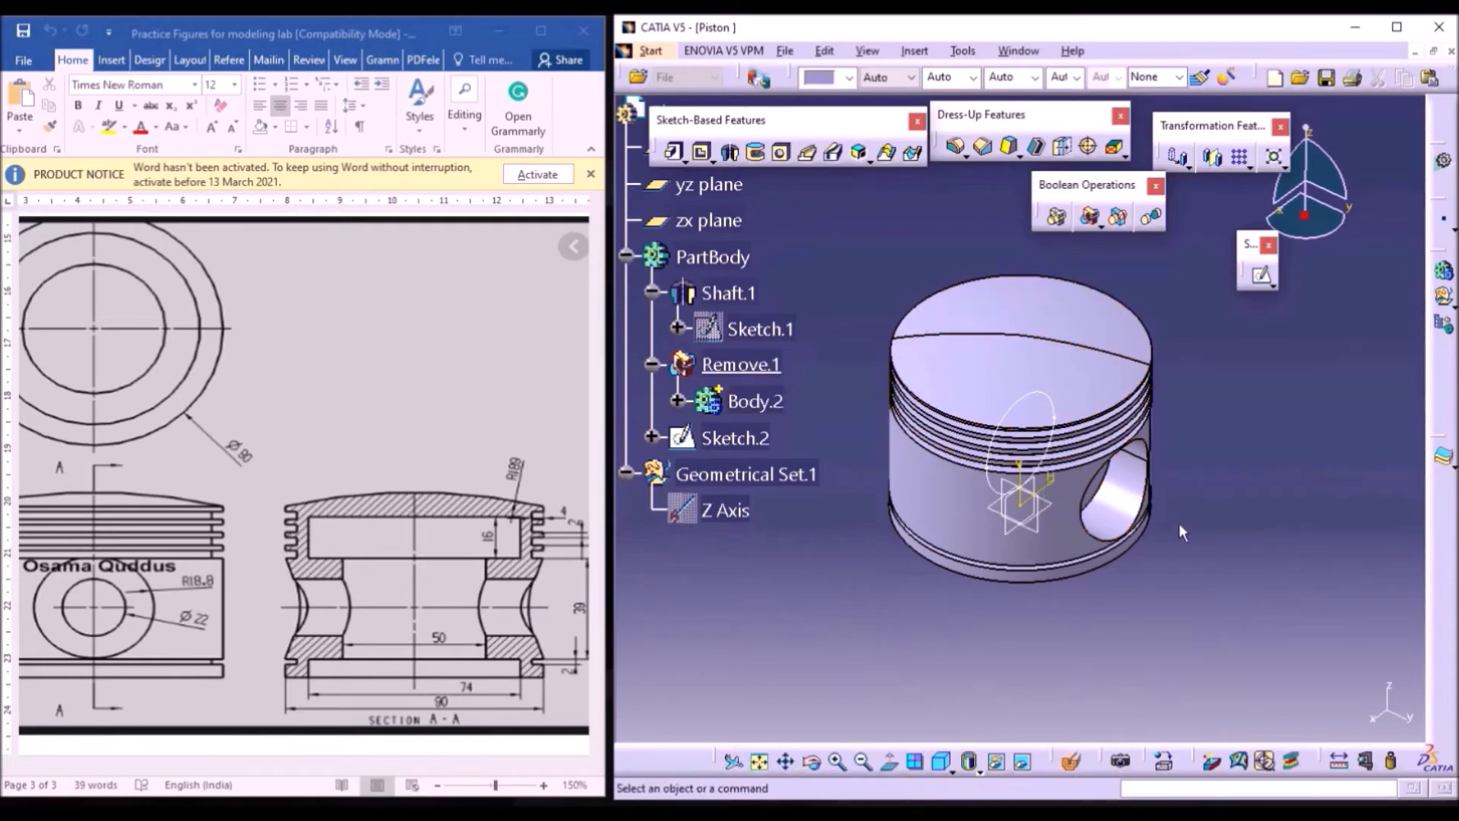
middle_click_drag(1152, 666, 1246, 616)
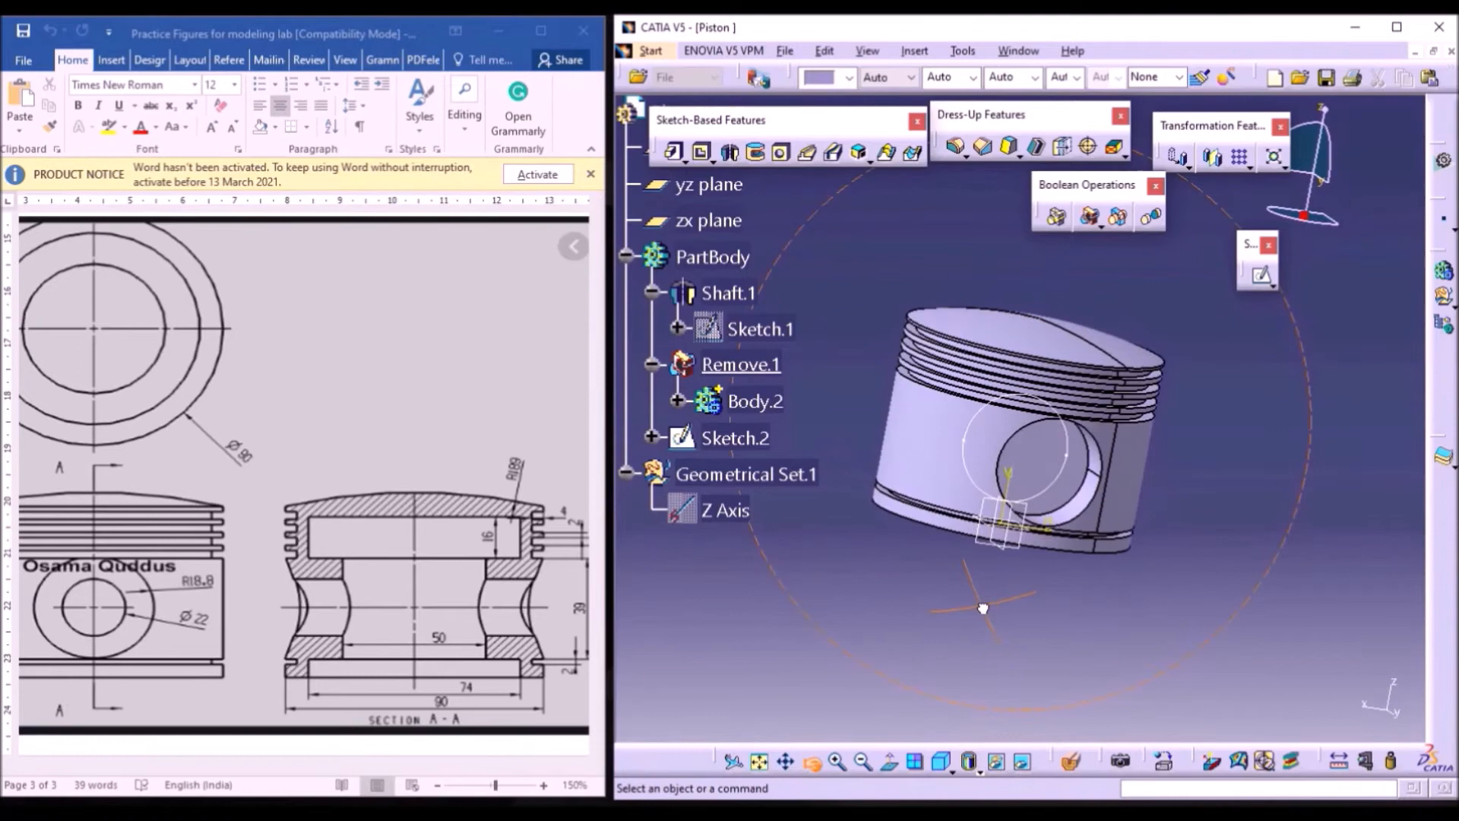
left_click(1051, 472)
left_click(1261, 275)
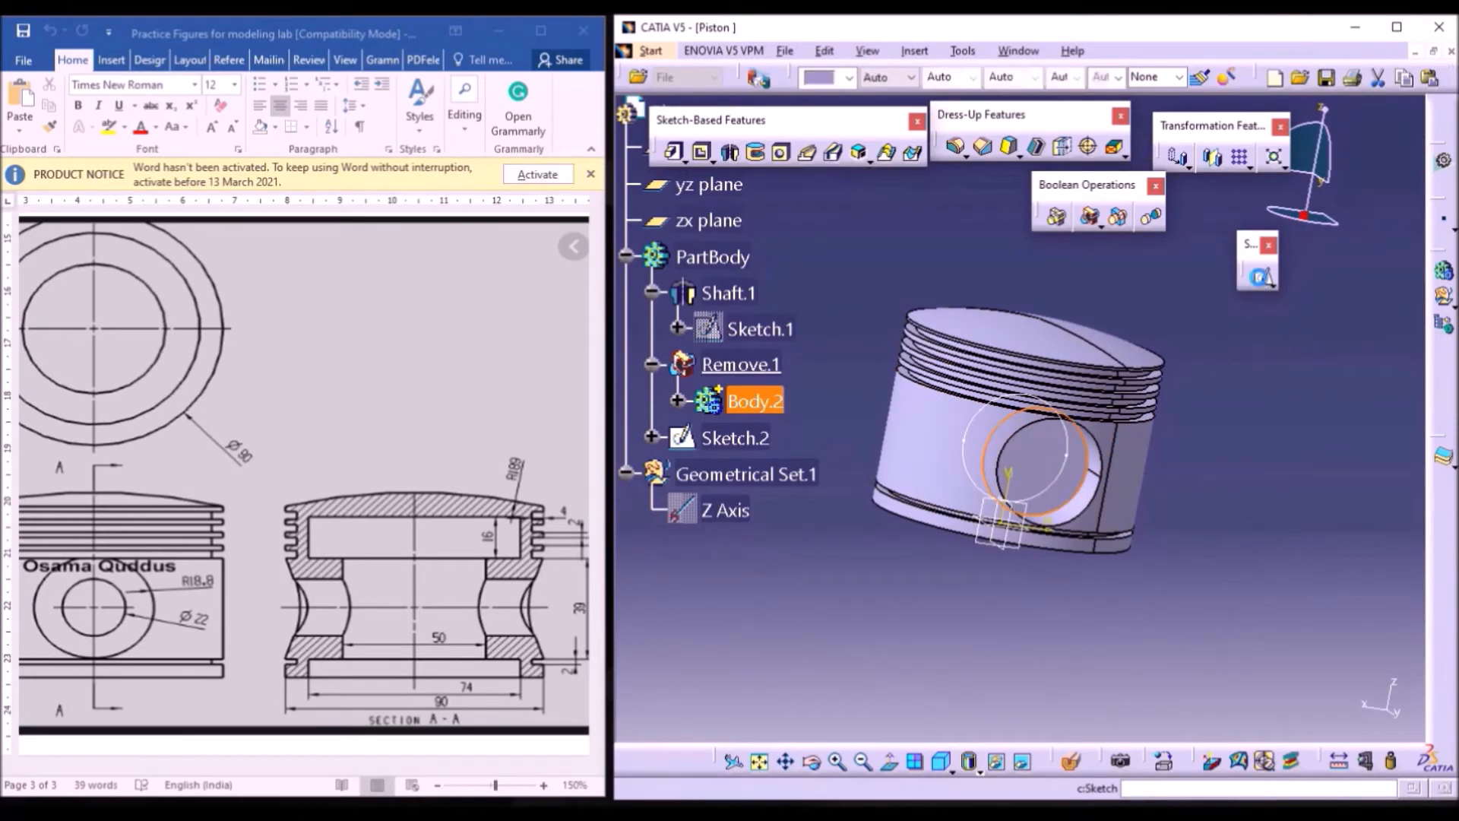
left_click(864, 78)
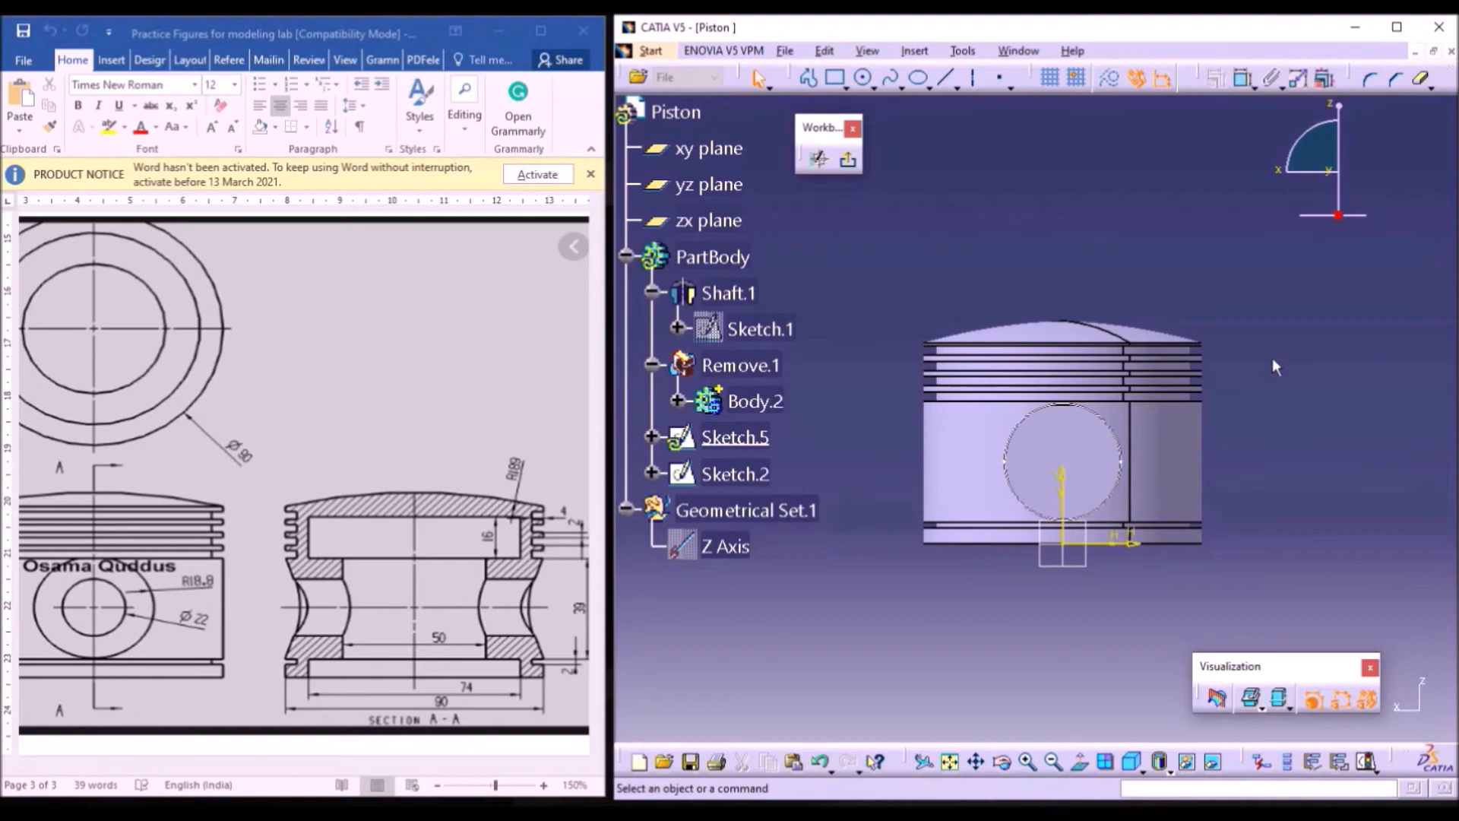
- Project the circular edge of the recess onto the sketch plane and convert it to a construction element
left_click_drag(1202, 77, 1197, 104)
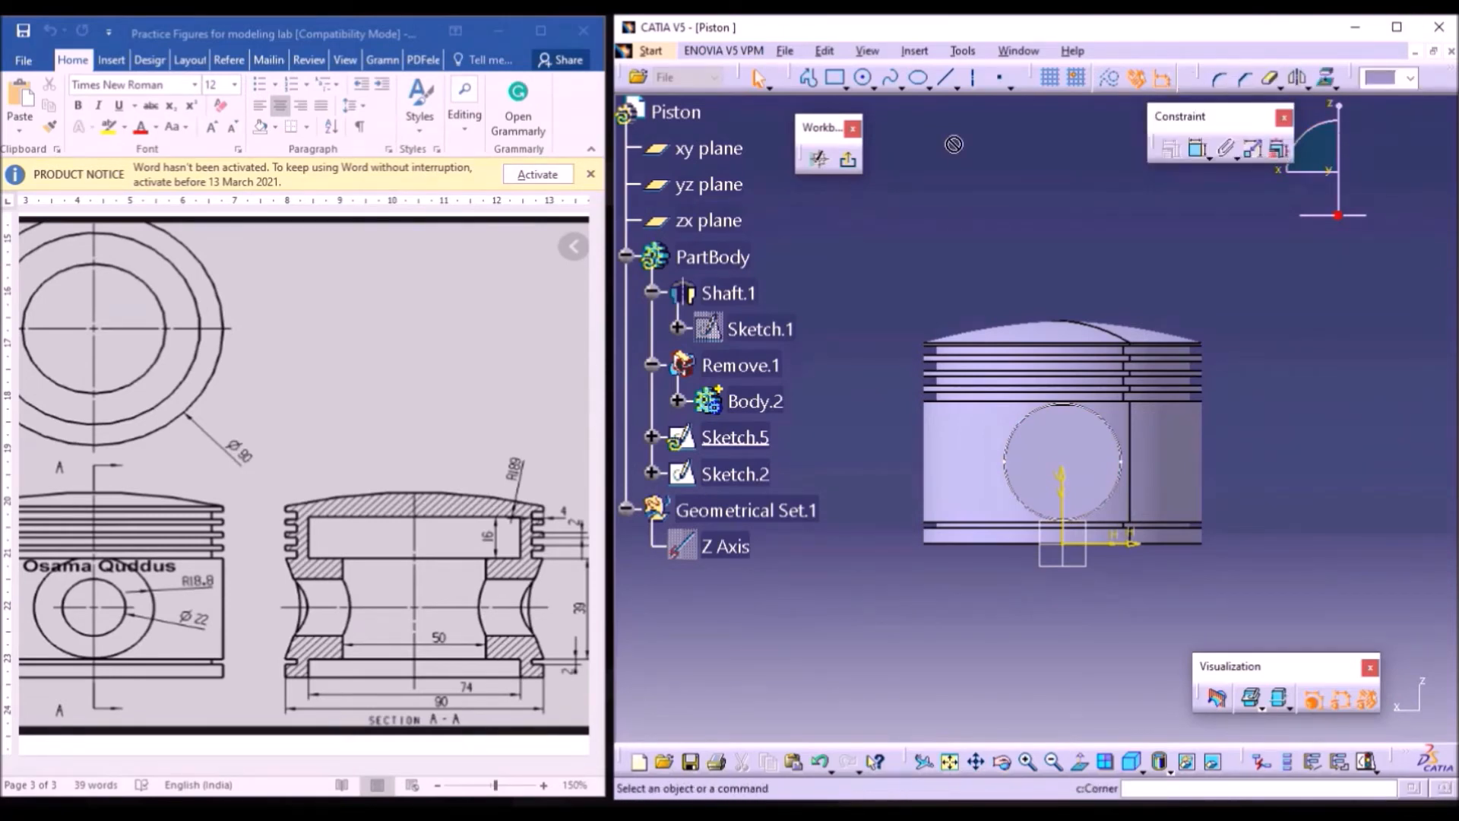
left_click_drag(1031, 73, 915, 148)
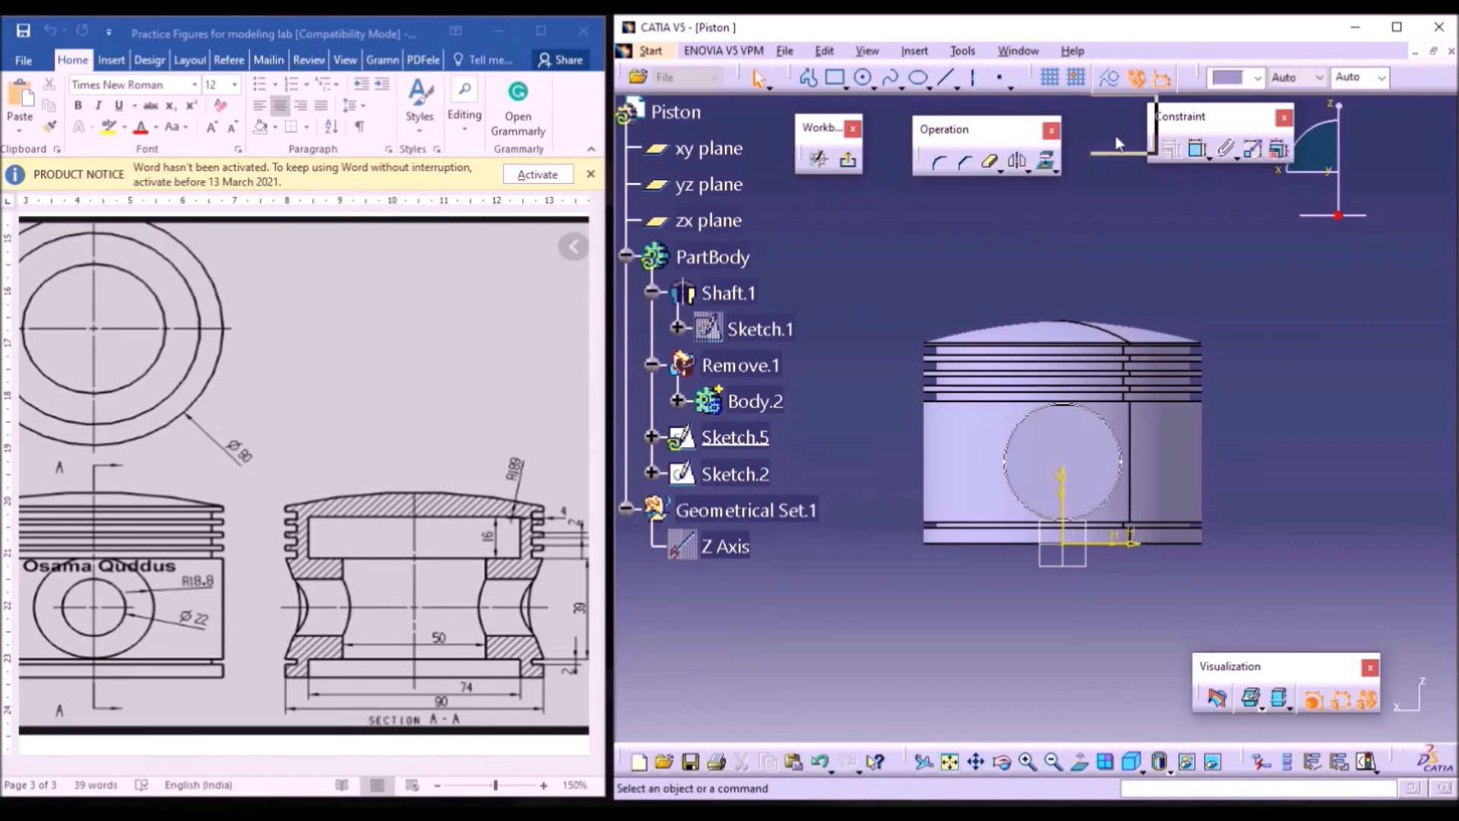
left_click(1055, 172)
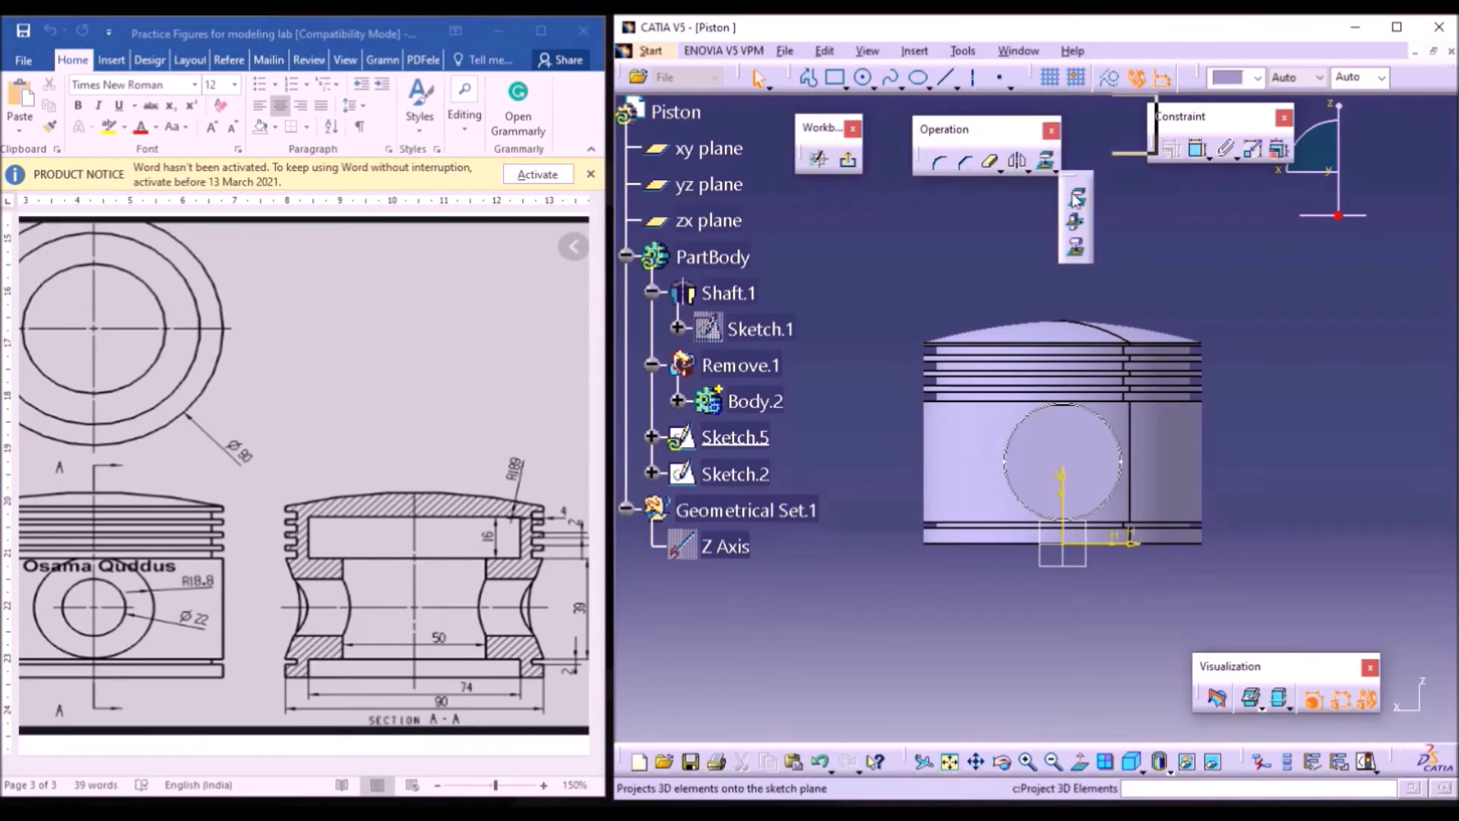
left_click(1077, 199)
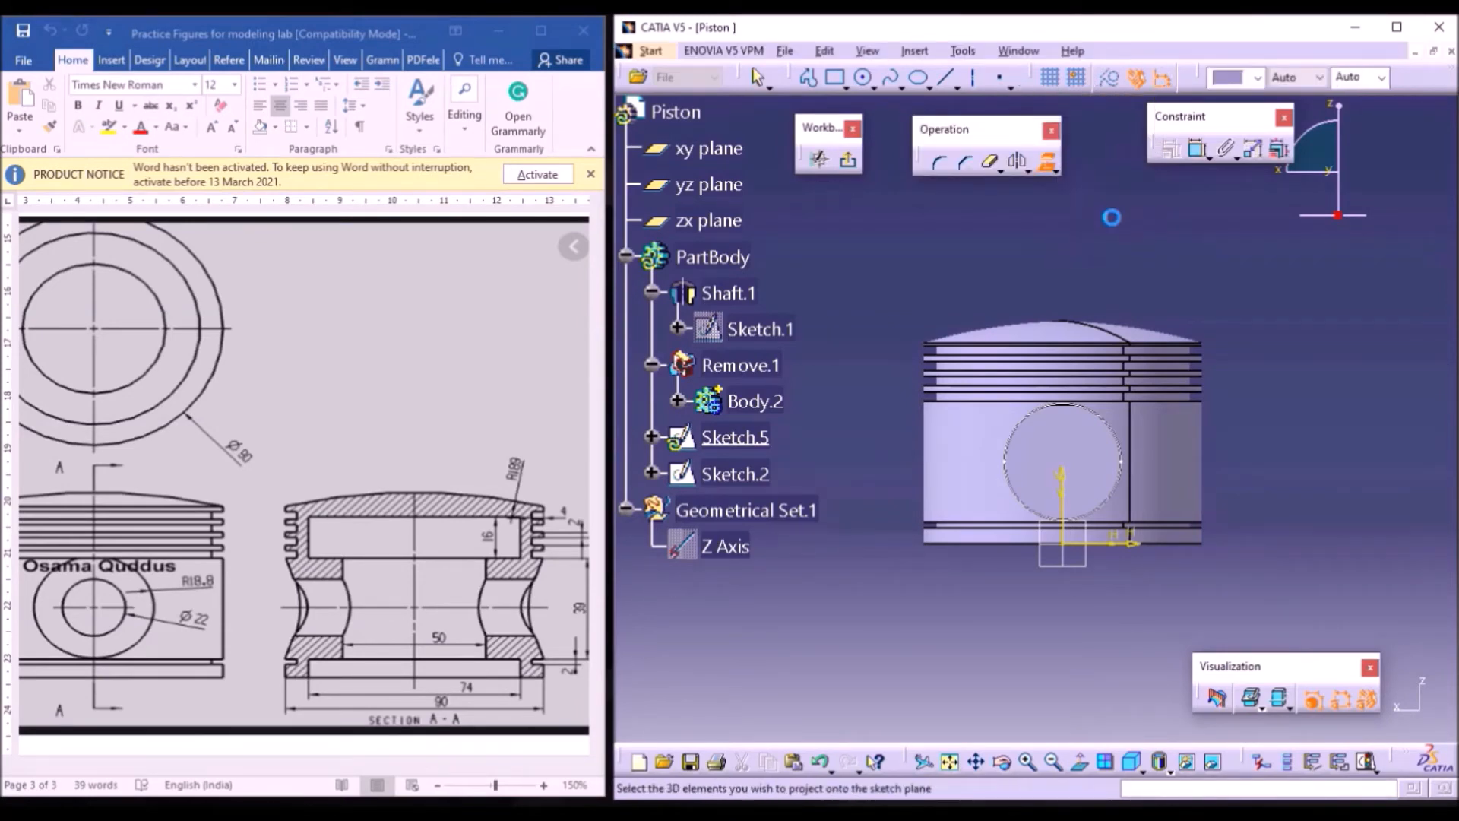
left_click(1125, 440)
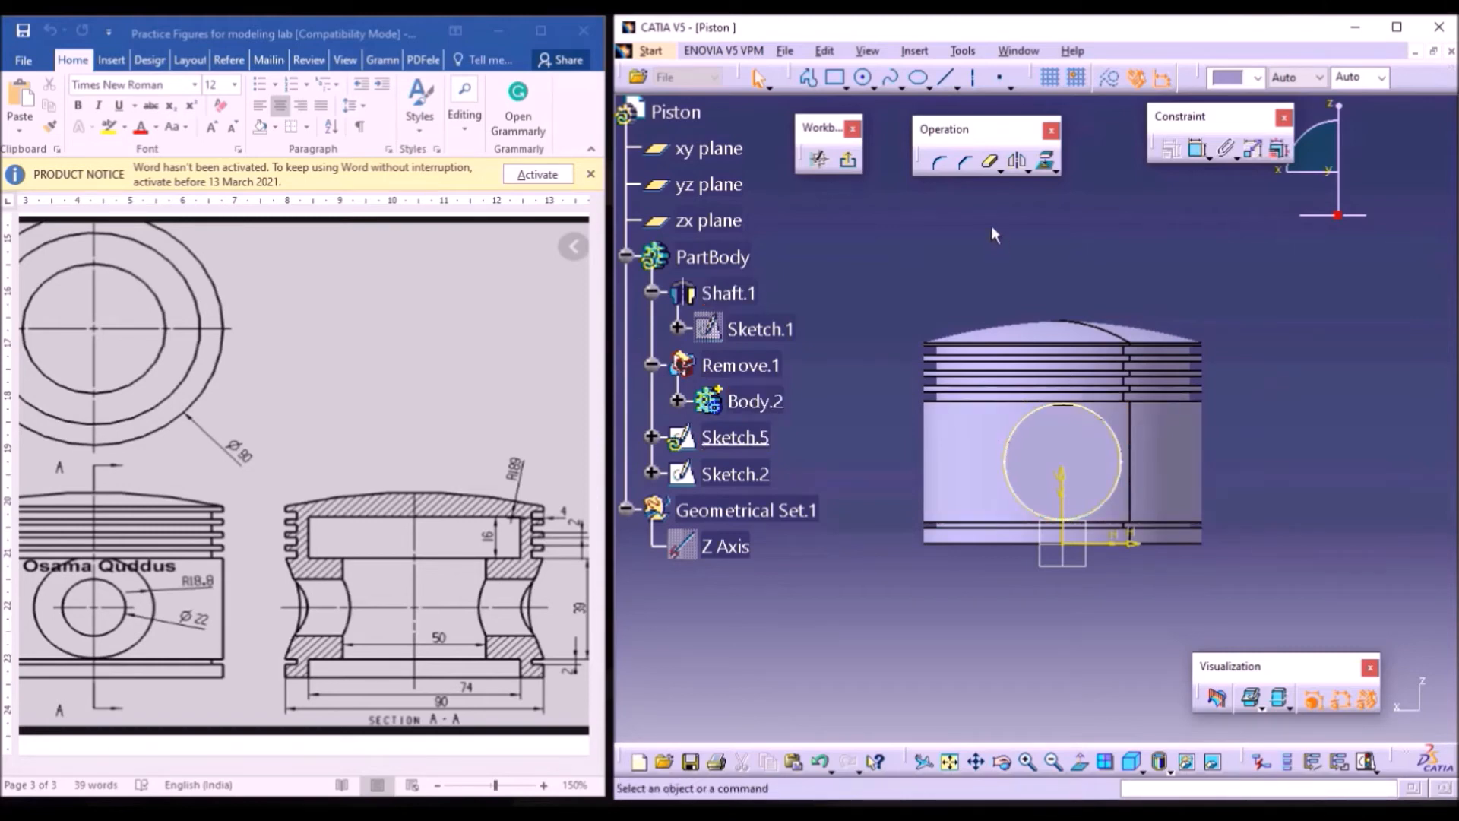
left_click(1121, 433)
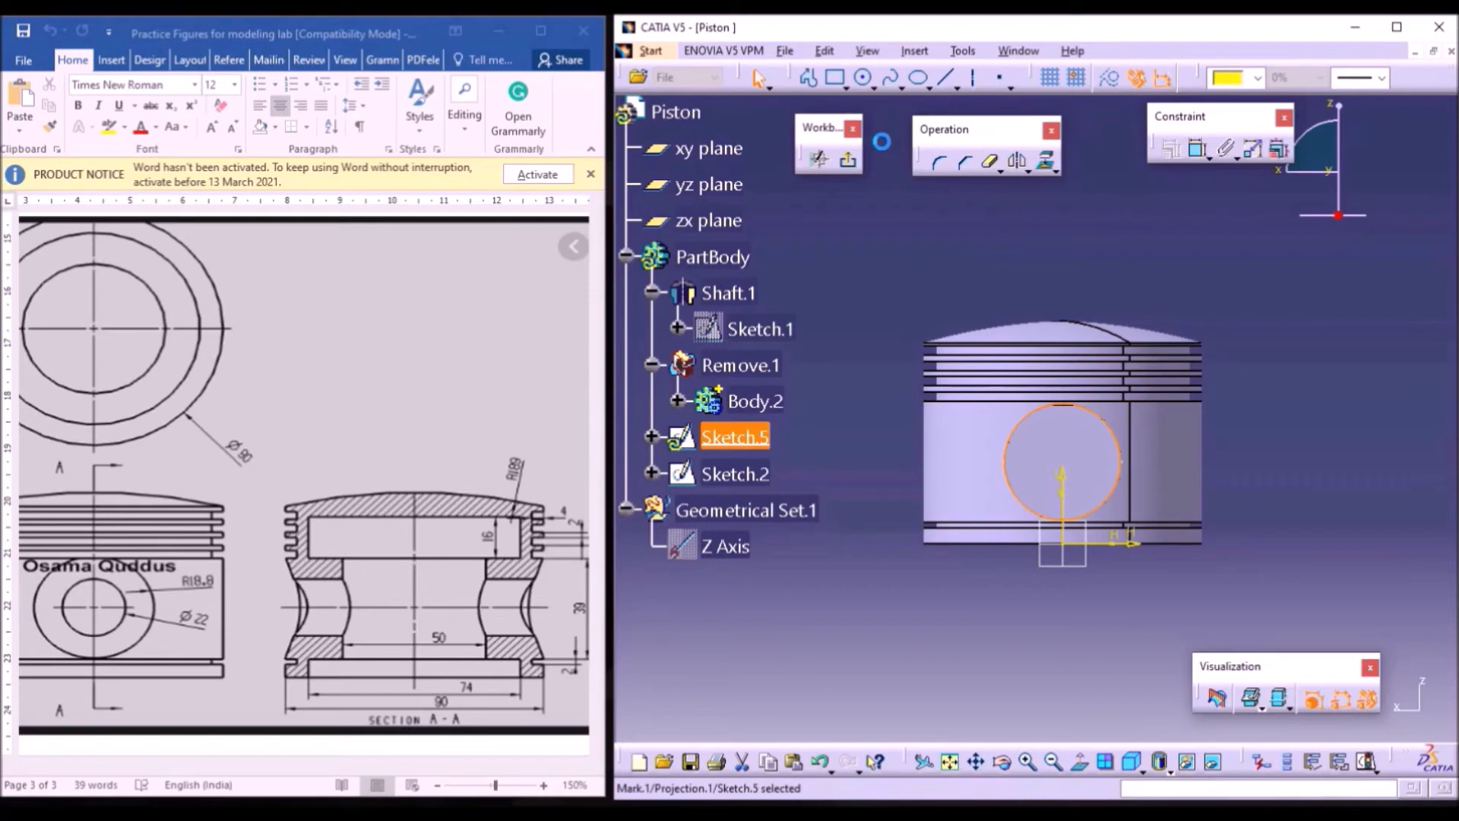
left_click(1110, 78)
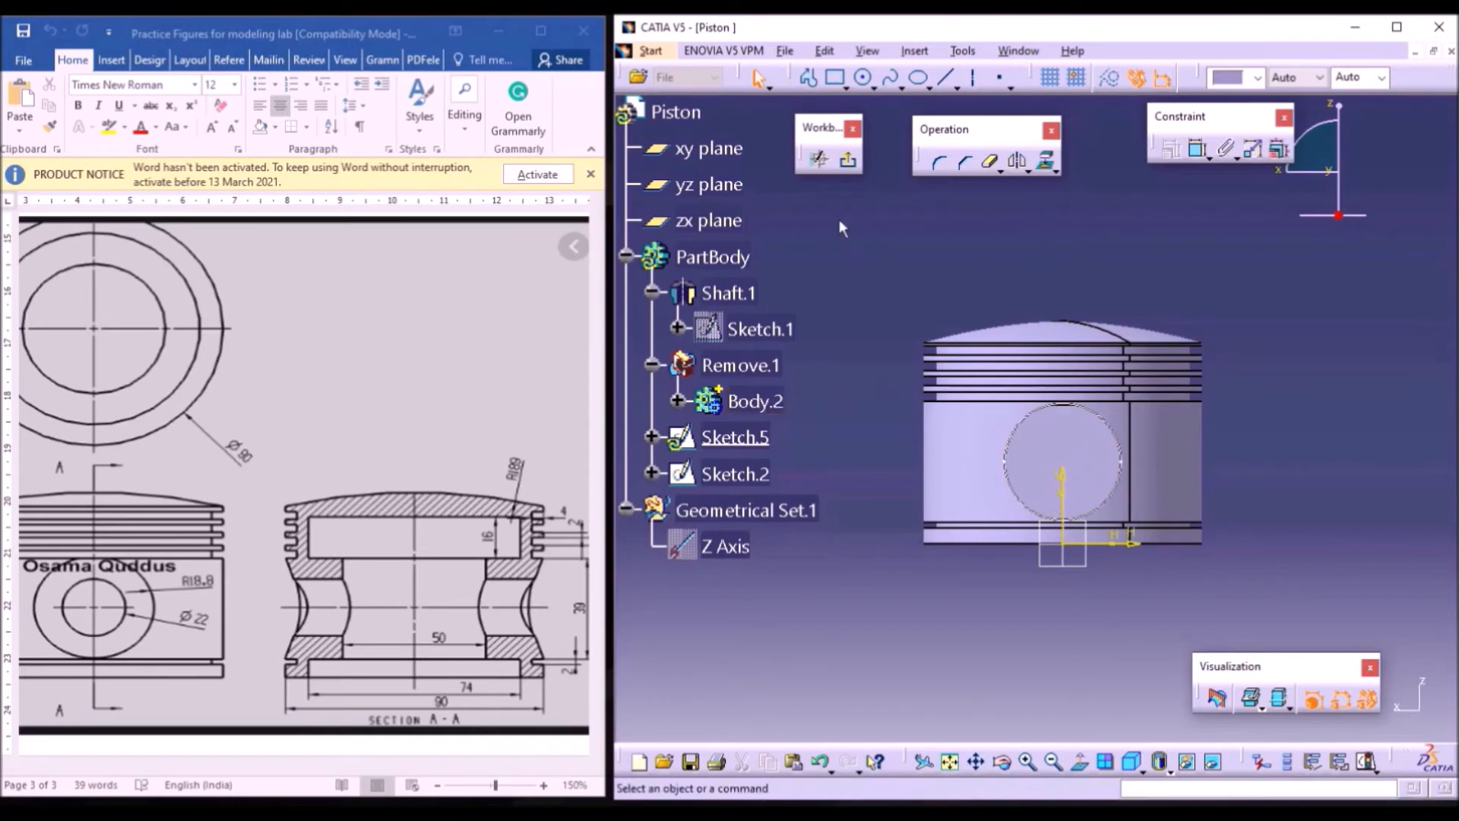
- Sketch a circle with a radius of about 12.3 mm, concentric with and inside the projected construction circle
left_click(867, 81)
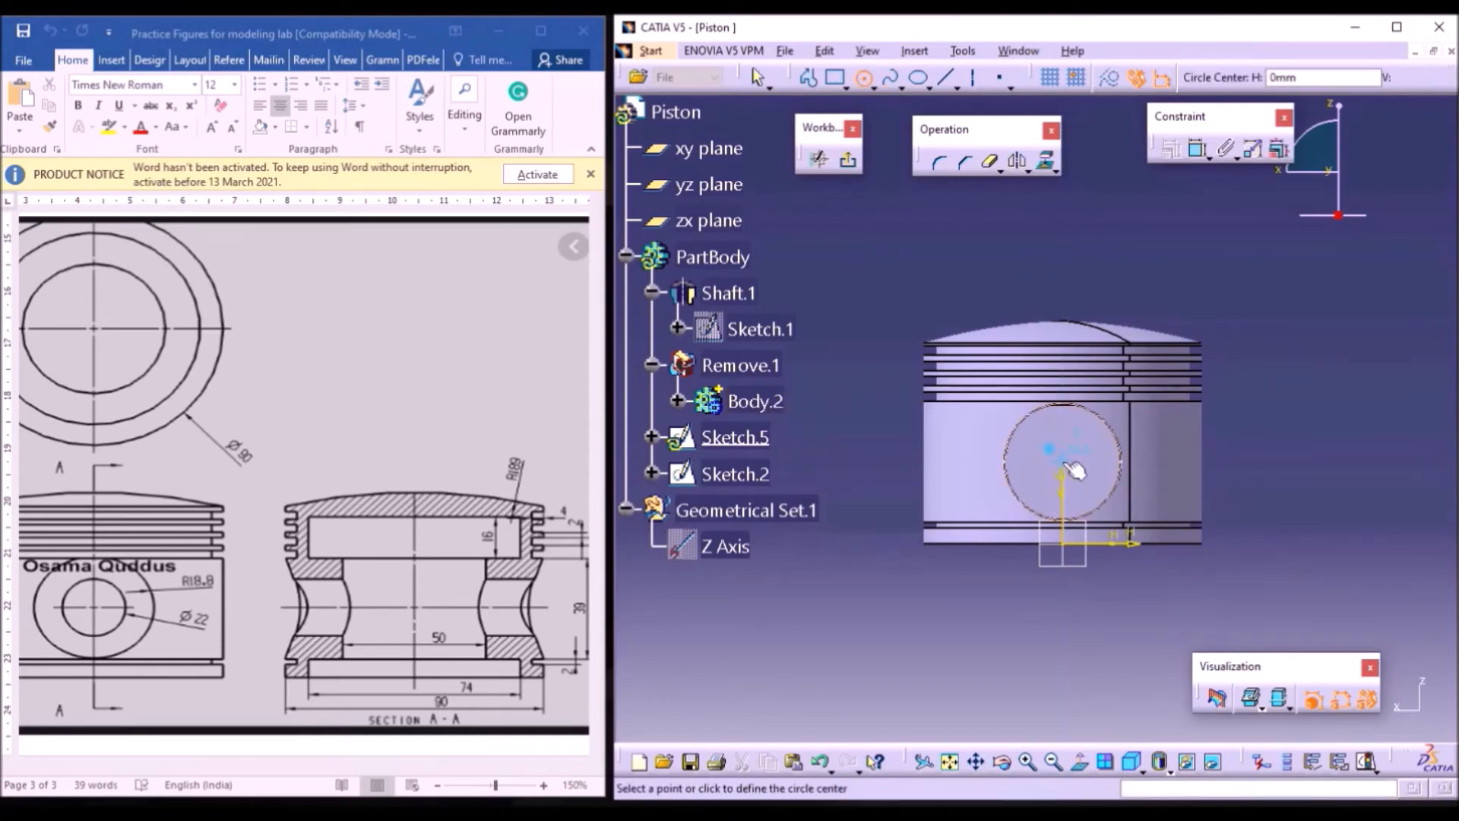
left_click(1070, 454)
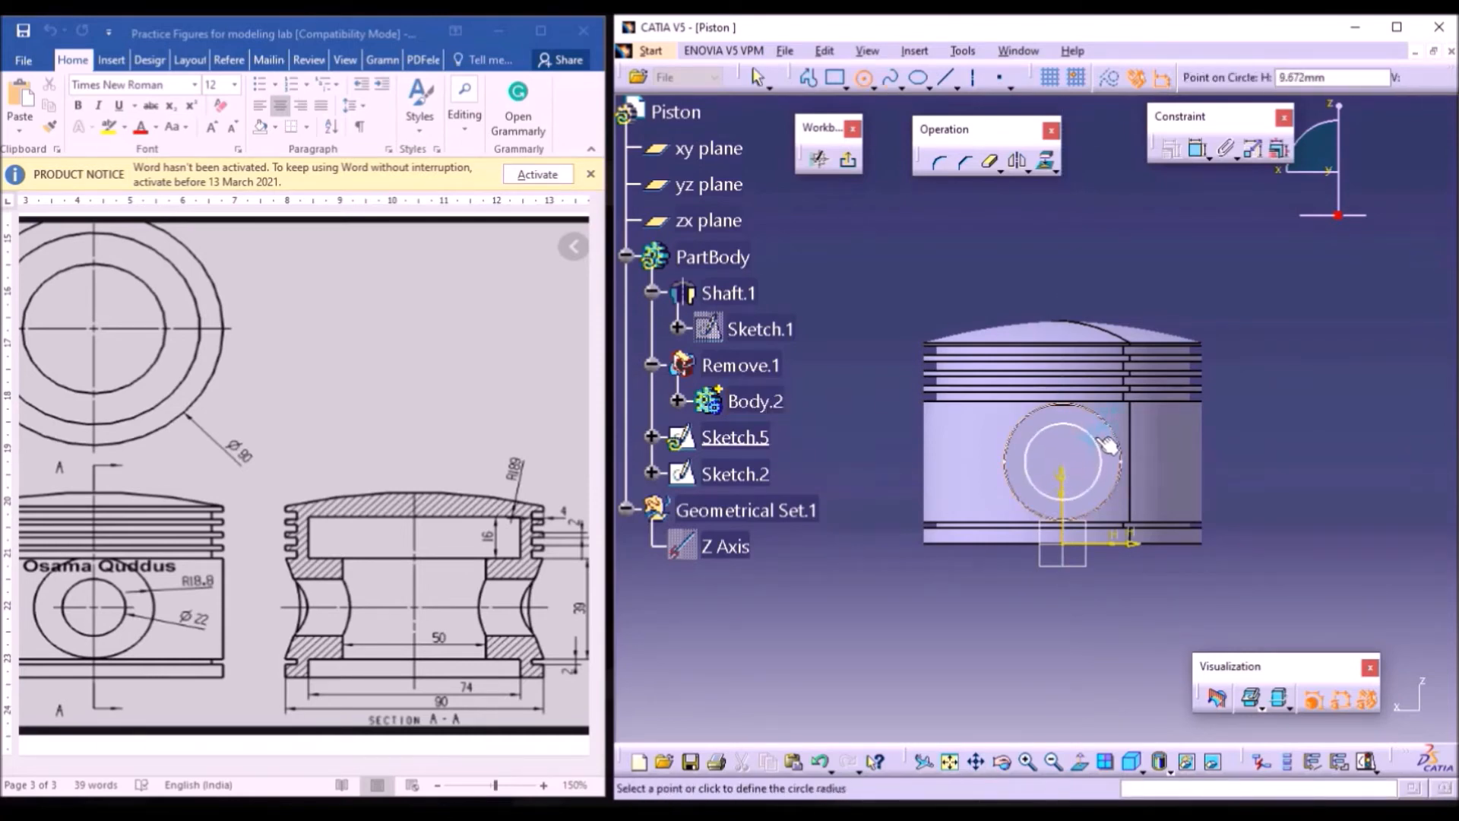
left_click(1102, 463)
left_click(1067, 232)
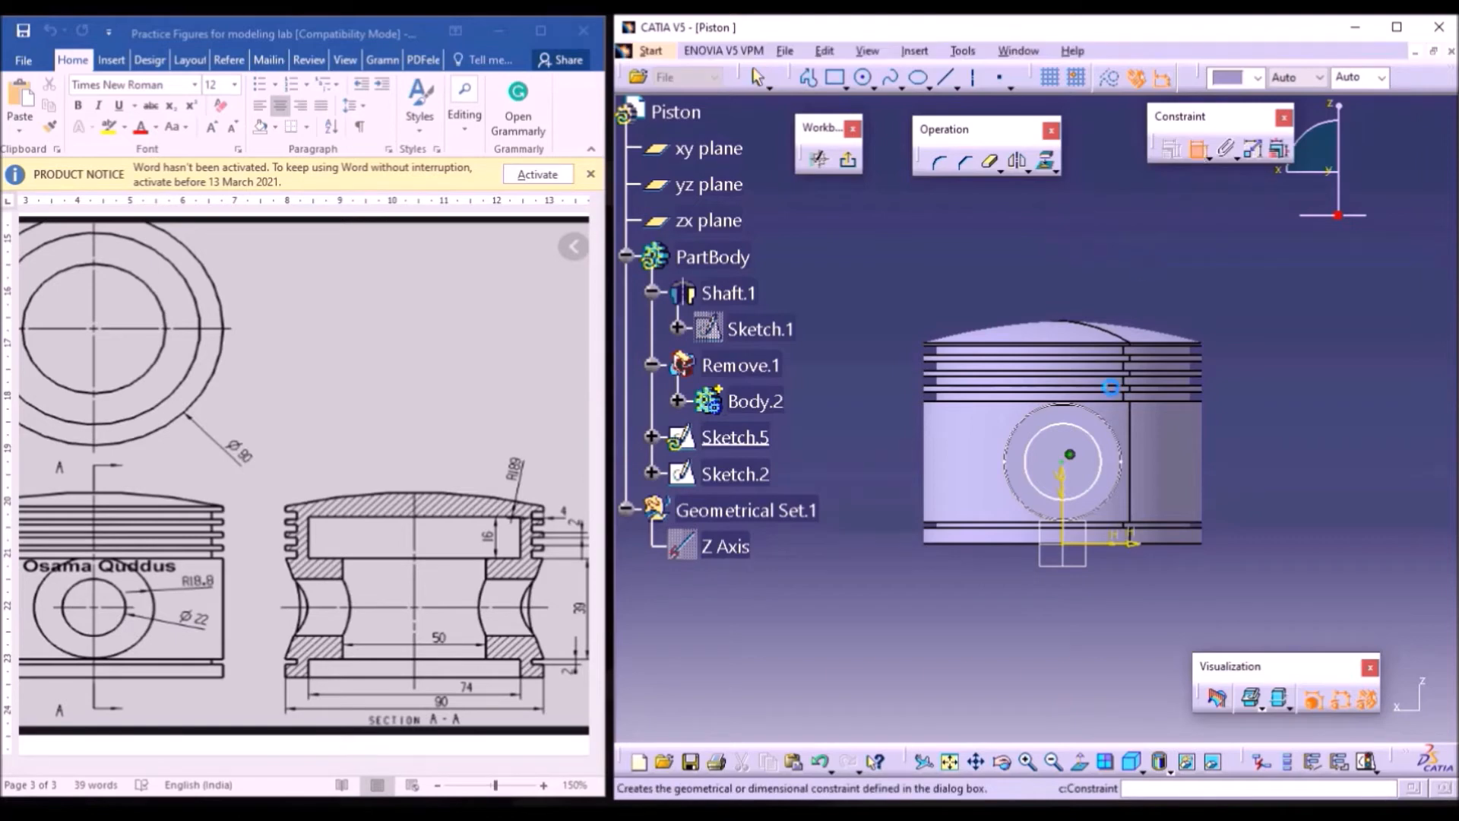
- Dimension the inner circle as a diameter of 22 mm and exit the sketch
left_click(1198, 149)
left_click(1117, 469)
left_click(1296, 375)
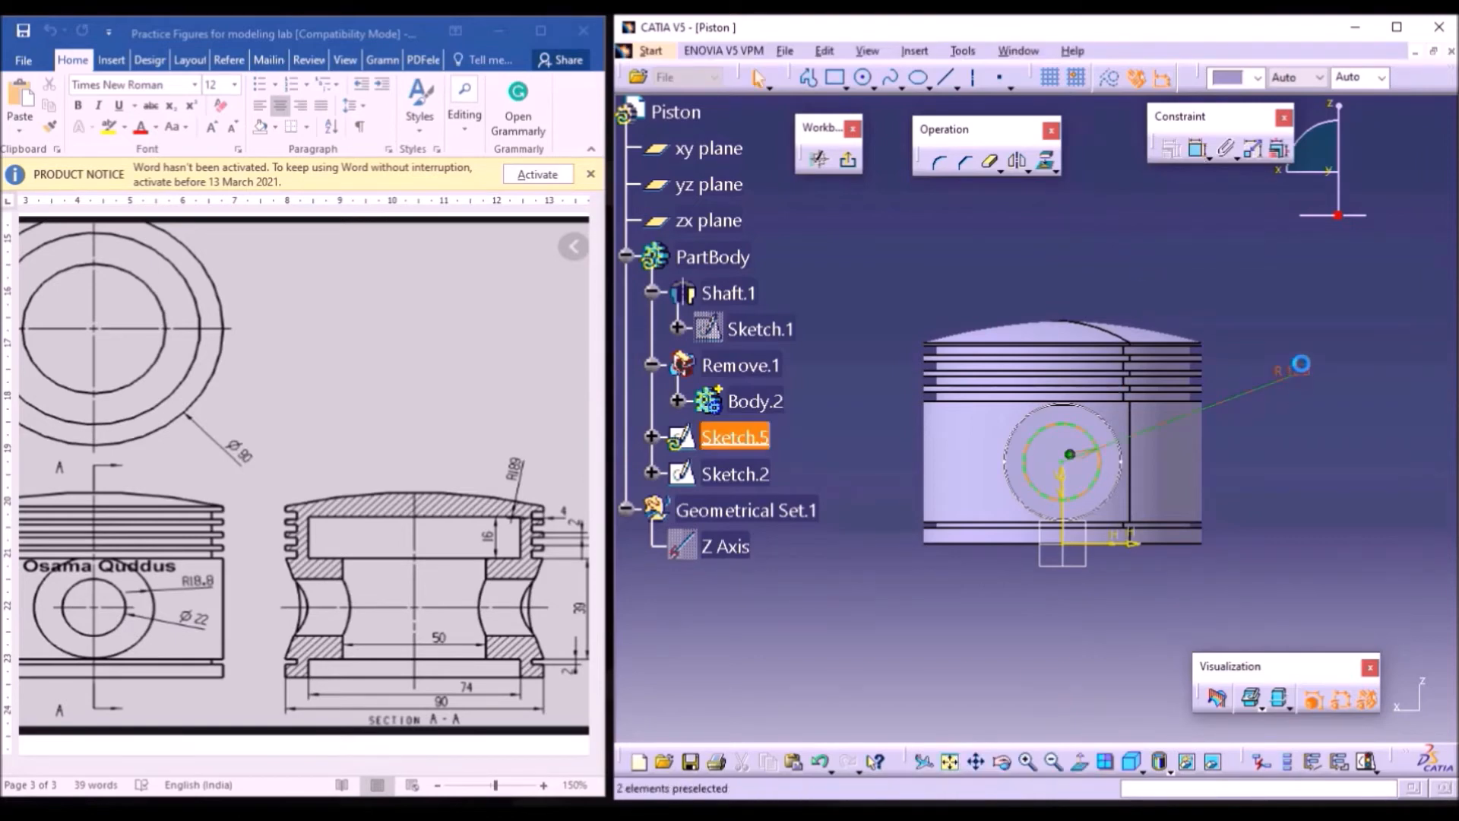
double_click(1297, 365)
left_click(746, 339)
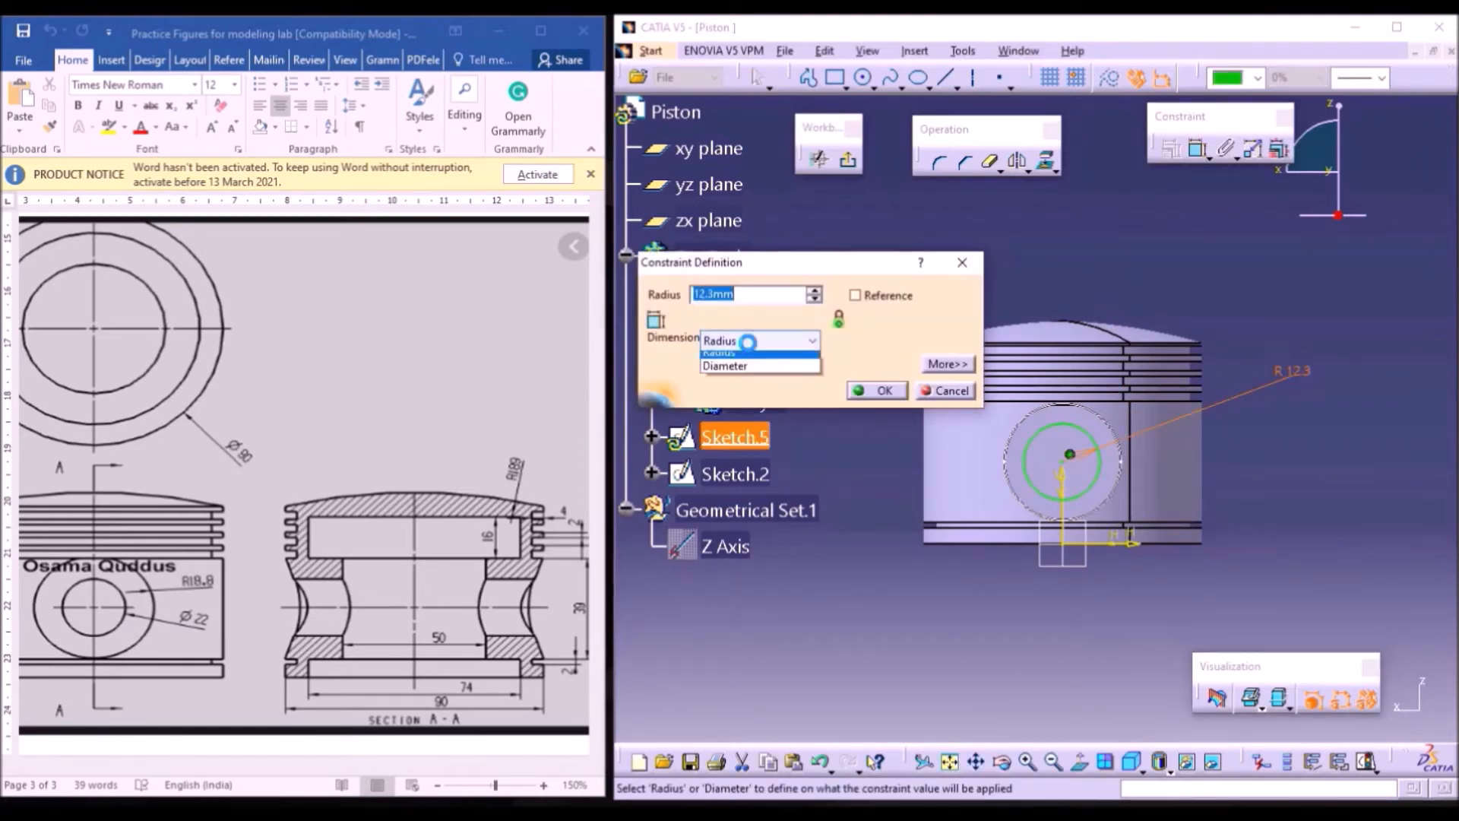
left_click(737, 363)
left_click_drag(751, 293, 667, 306)
type("22")
key("Return")
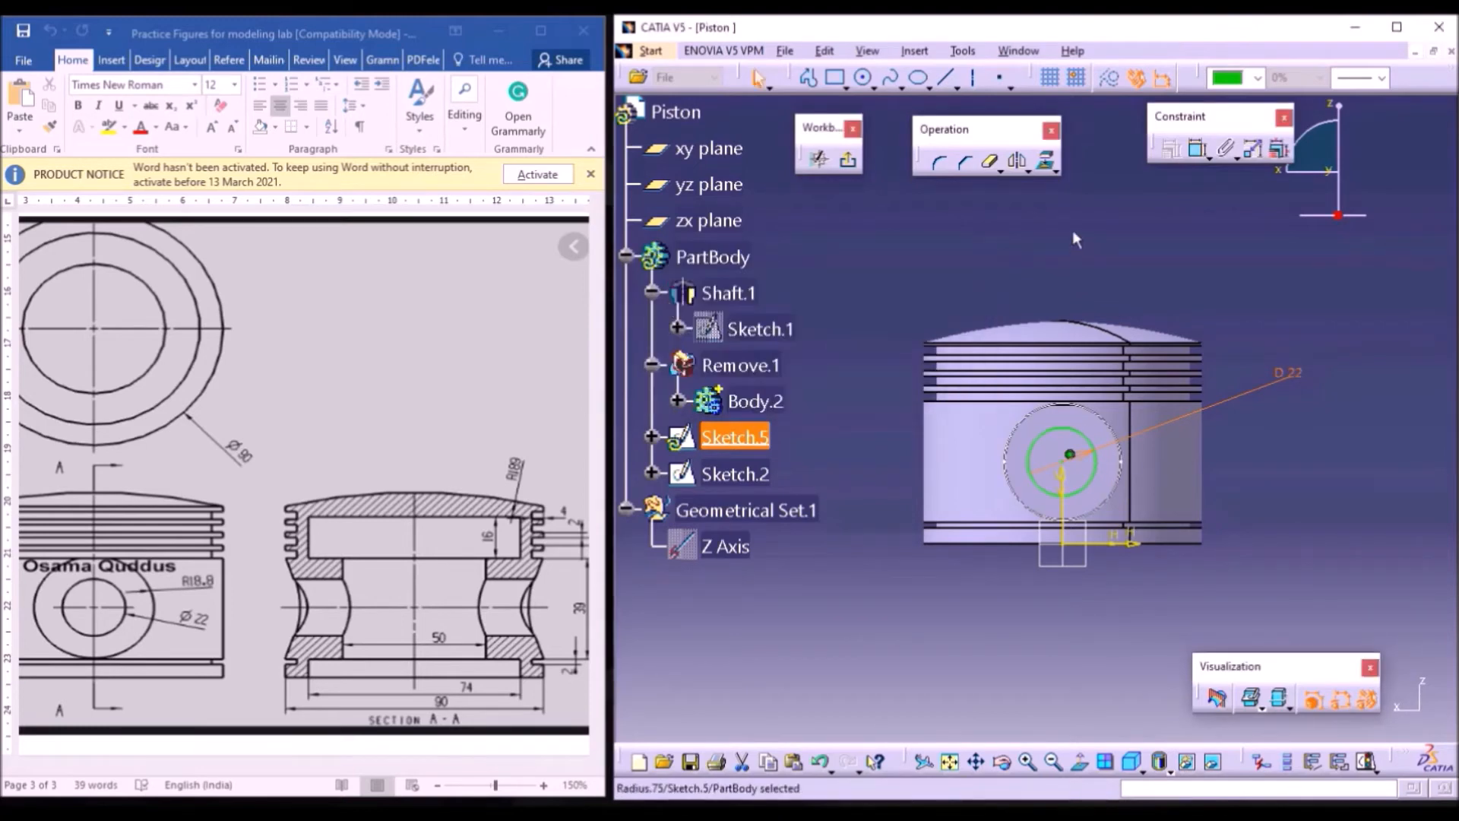
left_click(1073, 231)
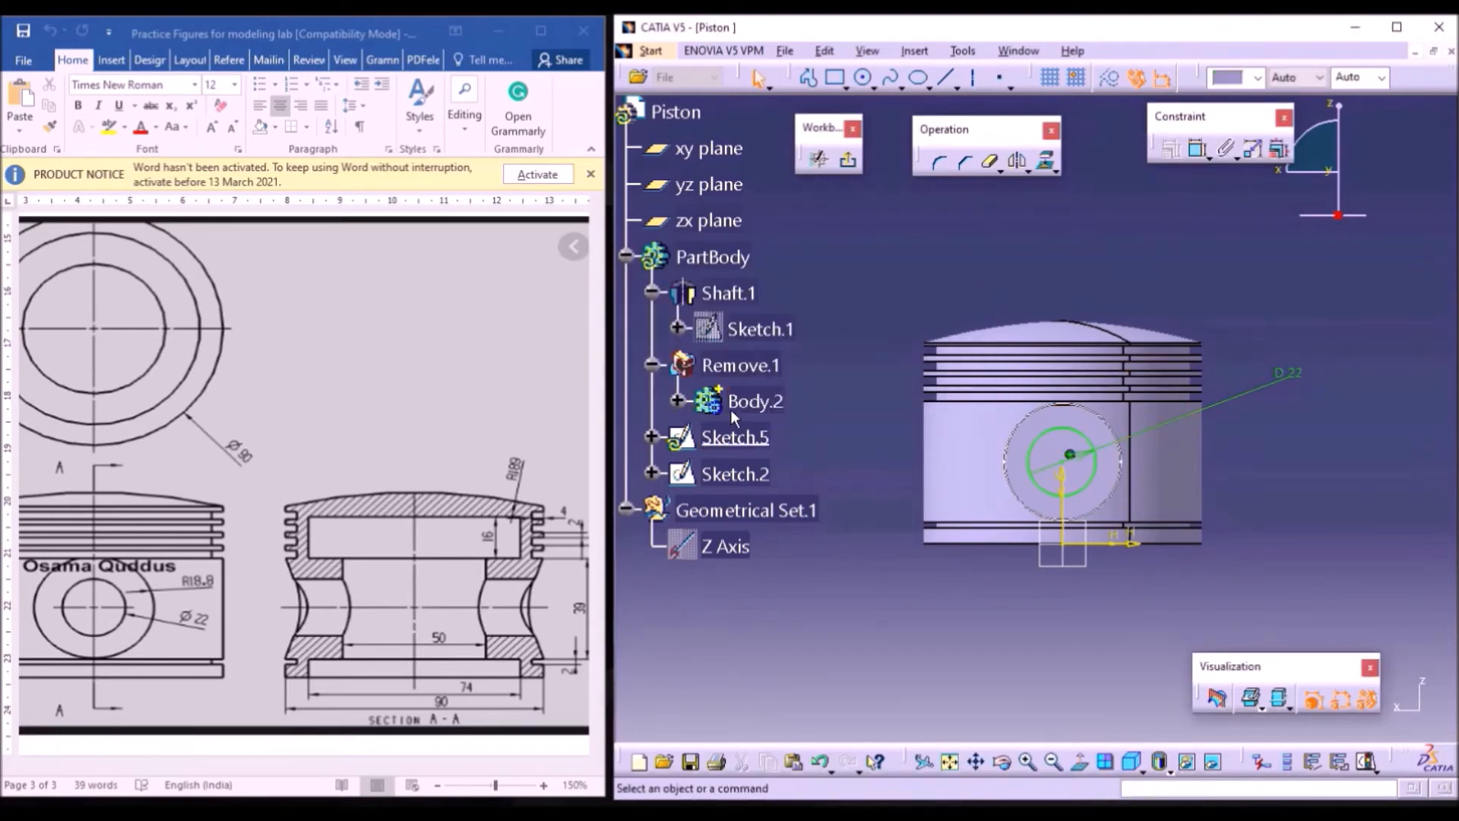
left_click(848, 159)
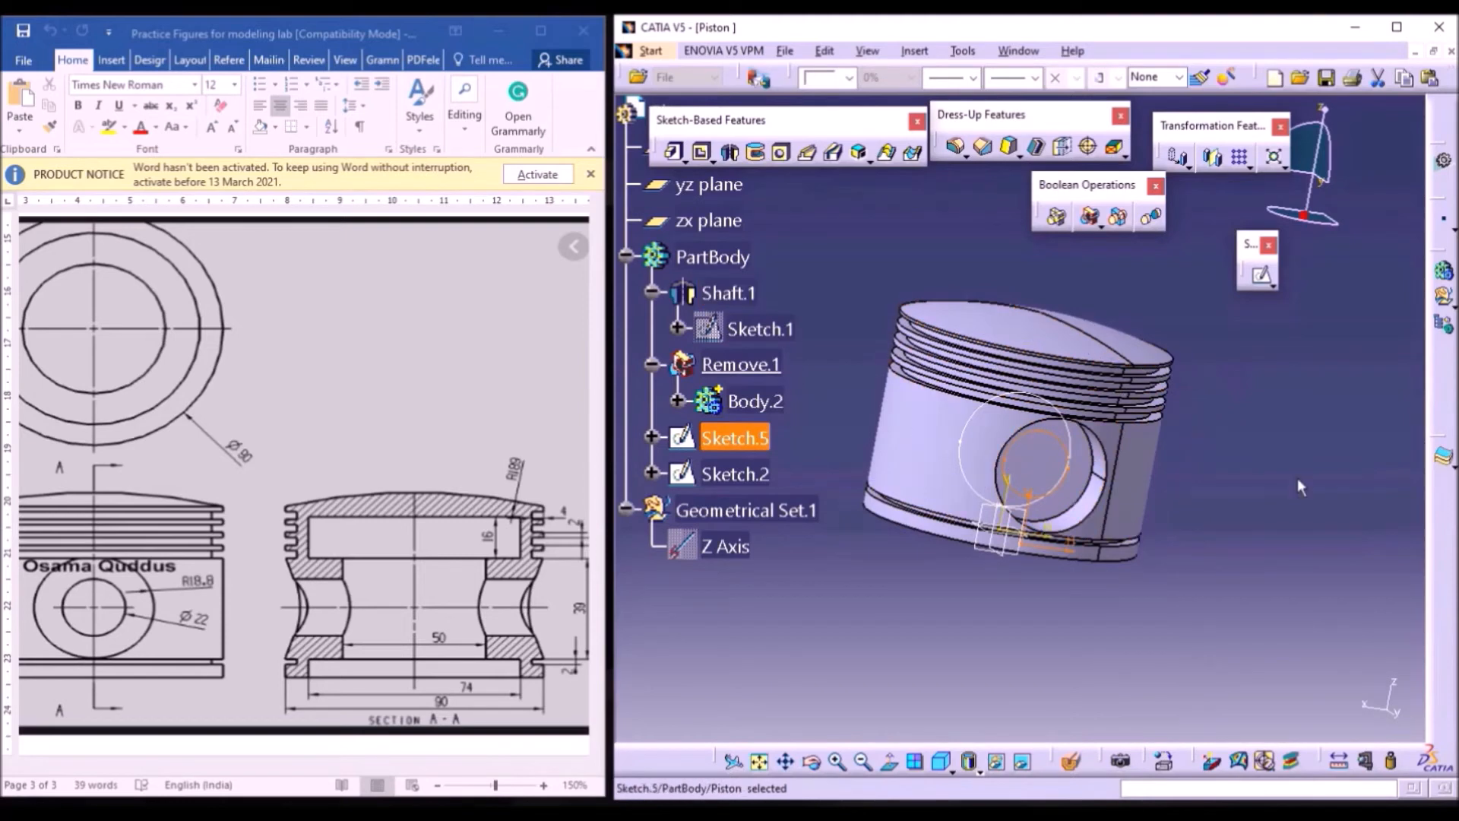
- Pocket the 22 mm circle sketch right through the piston, extending the depth to about -129 mm
left_click(812, 761)
left_click_drag(1006, 594, 1079, 622)
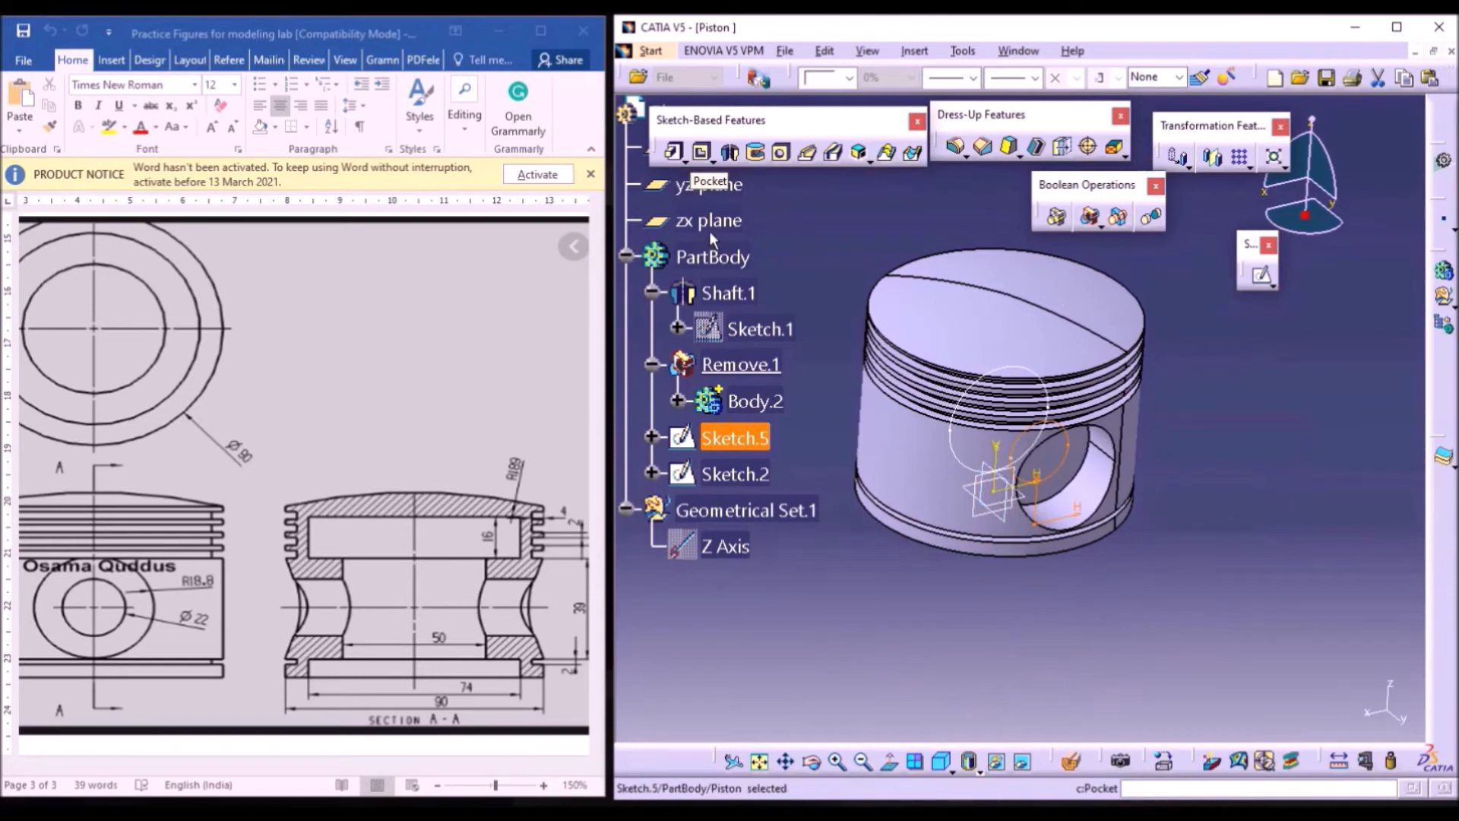
left_click(857, 275)
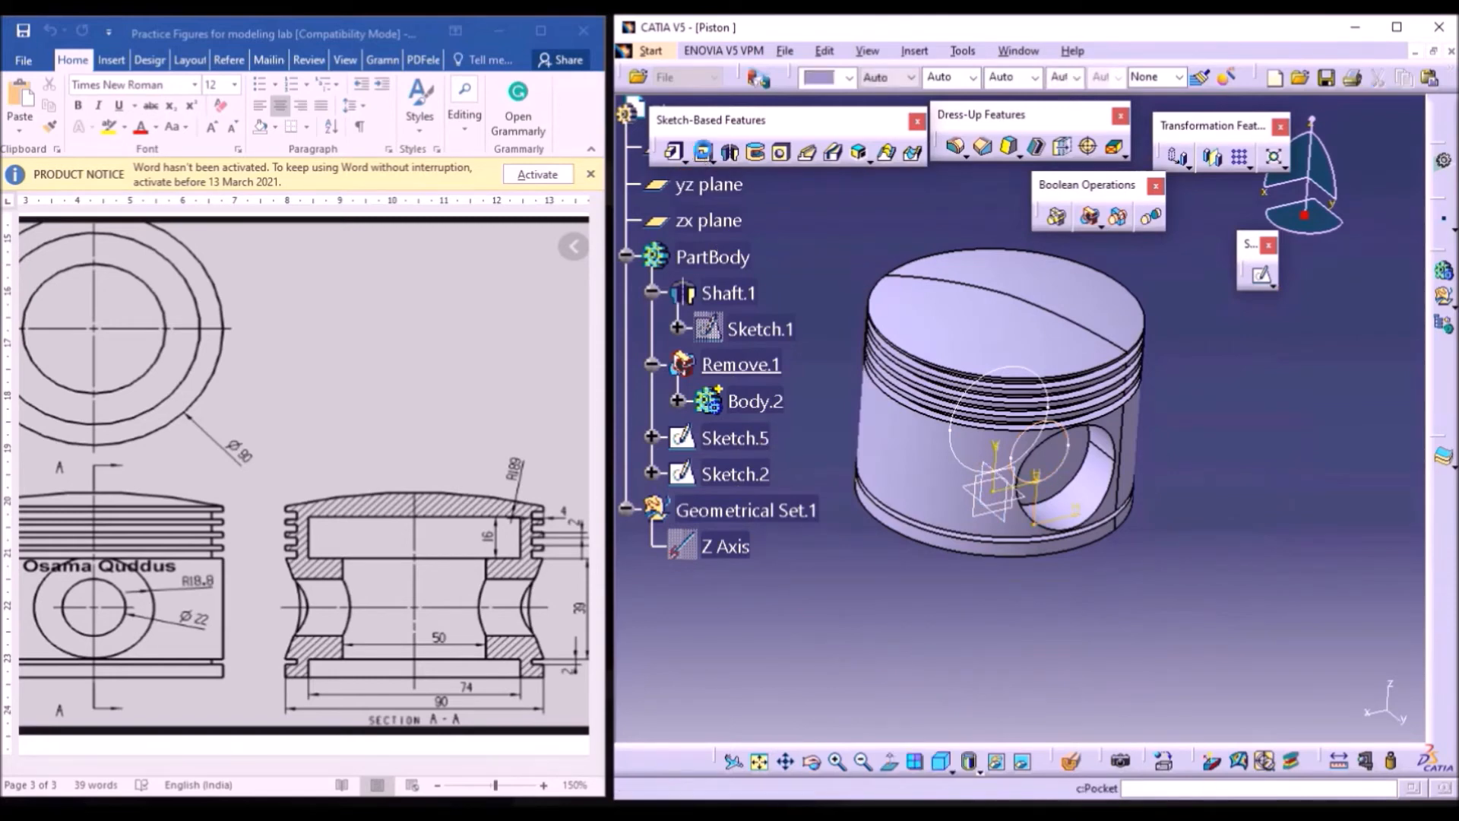
left_click(702, 152)
left_click_drag(1169, 385, 1312, 369)
left_click(1293, 507)
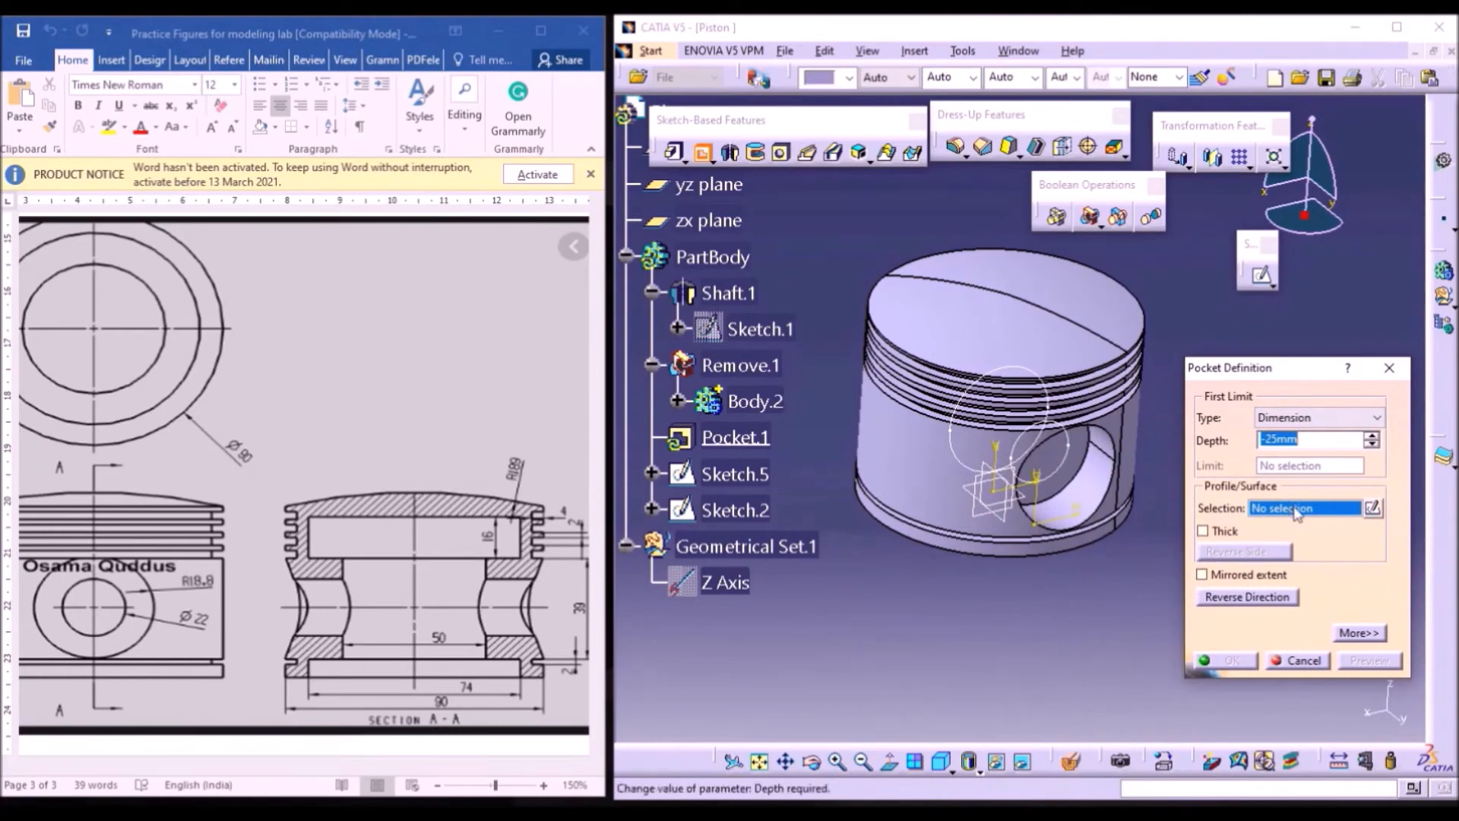
left_click(1077, 454)
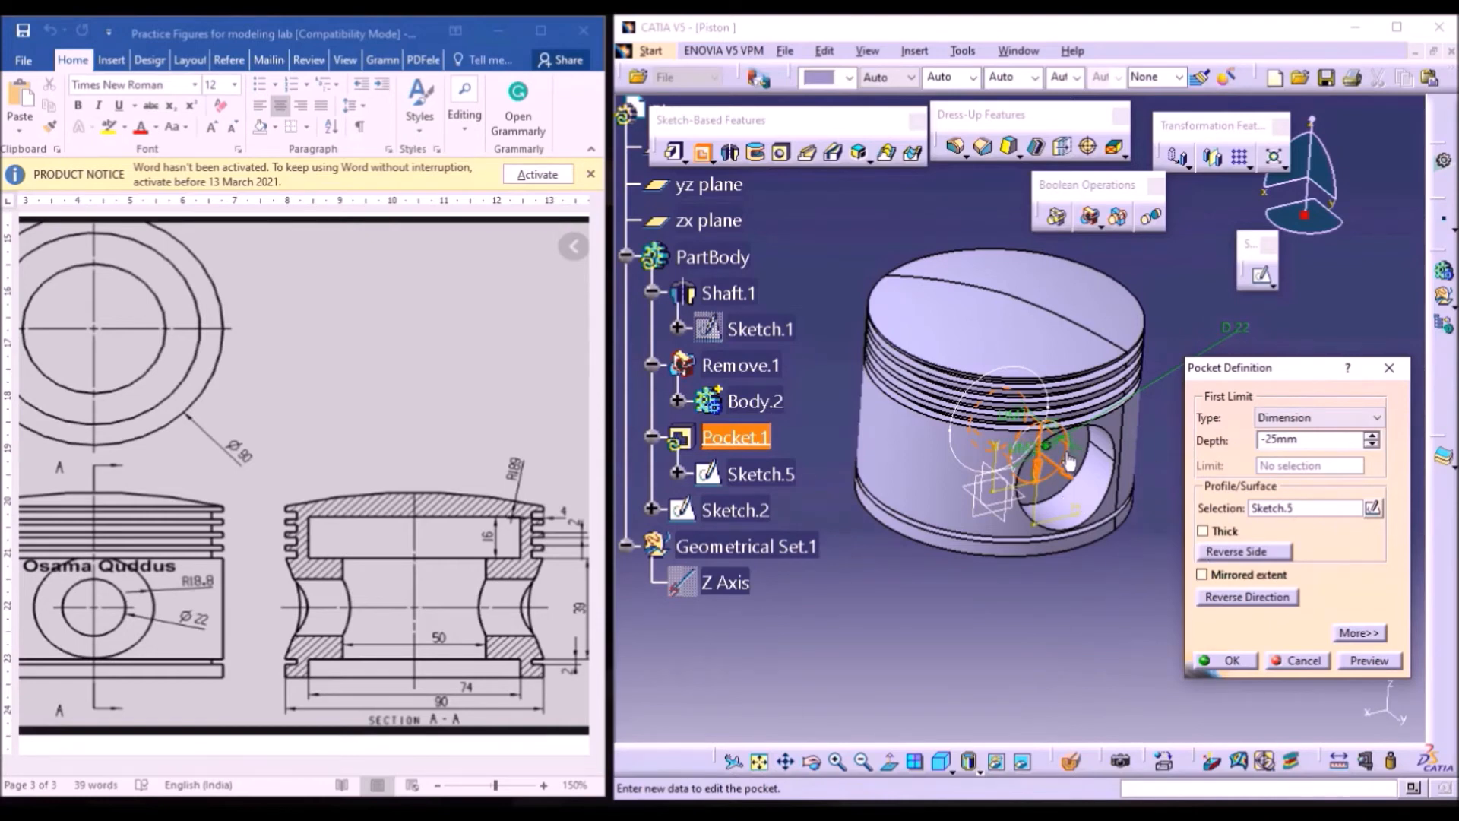
left_click_drag(1008, 423, 821, 308)
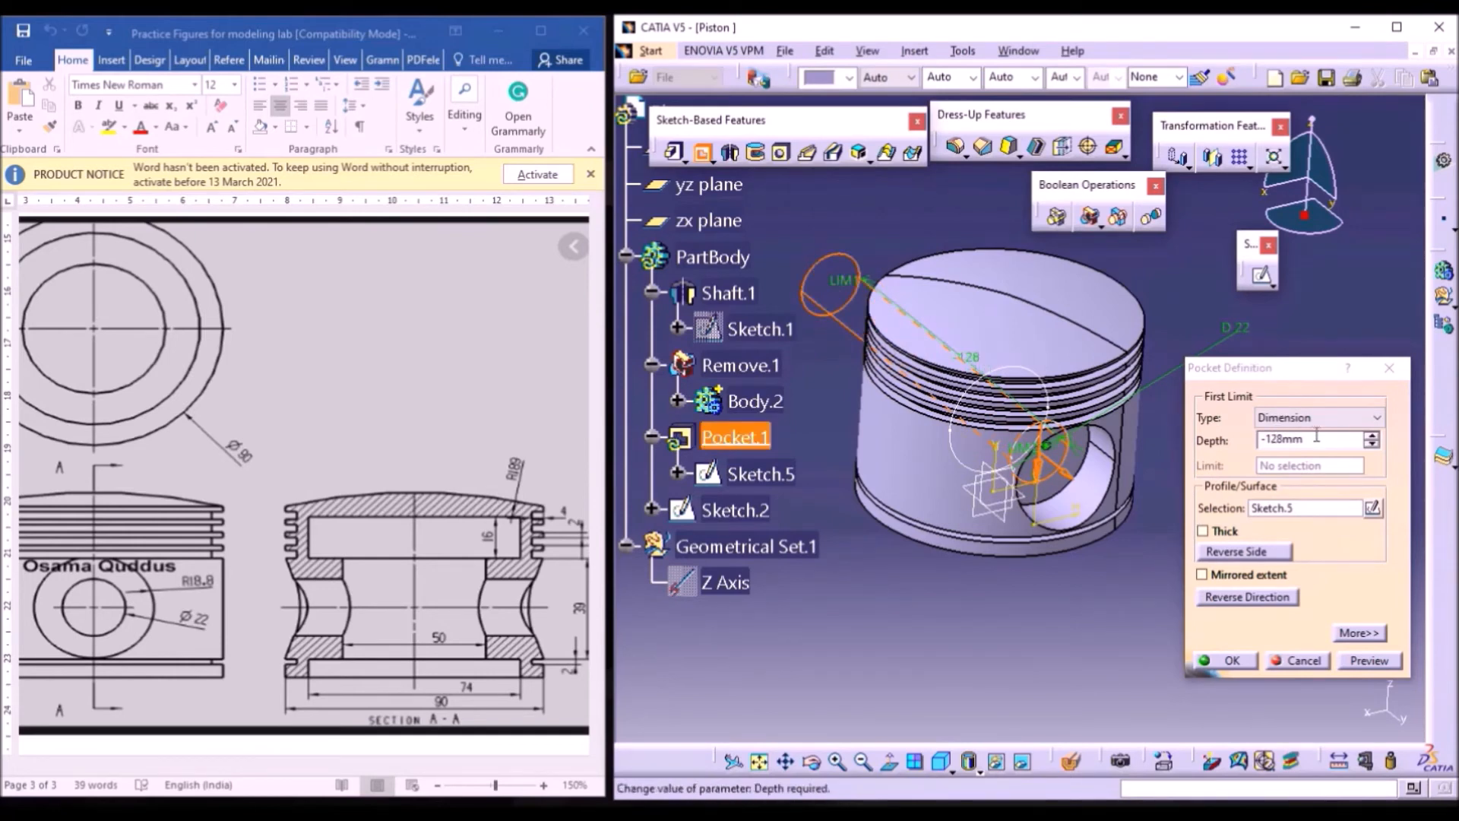
mouse_move(823, 278)
left_mouse_down()
mouse_move(836, 283)
mouse_move(825, 276)
left_mouse_up()
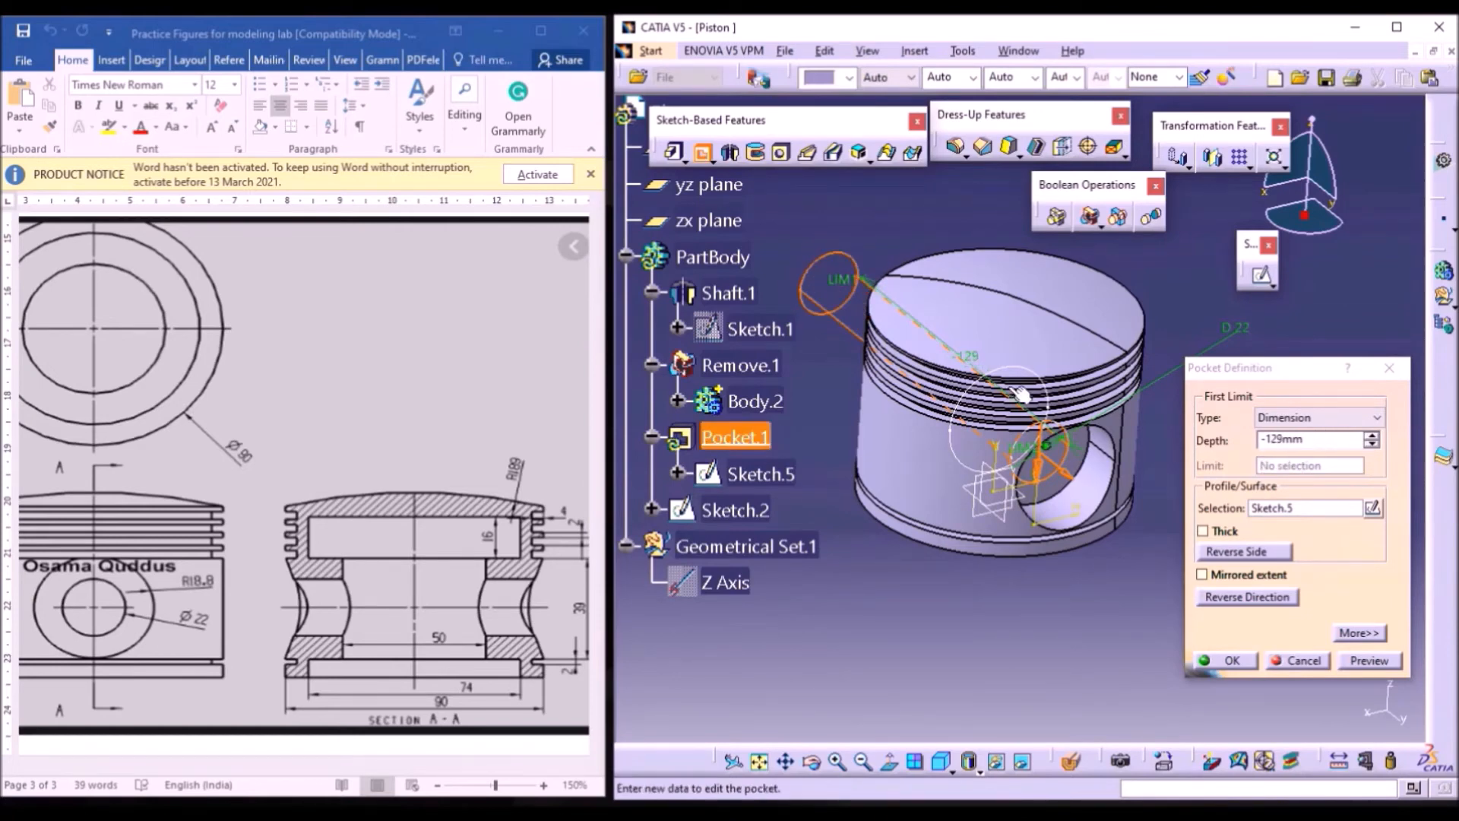
left_click(1227, 658)
- Examine the pin hole and the side recess from the piston's underside and side
left_click(821, 760)
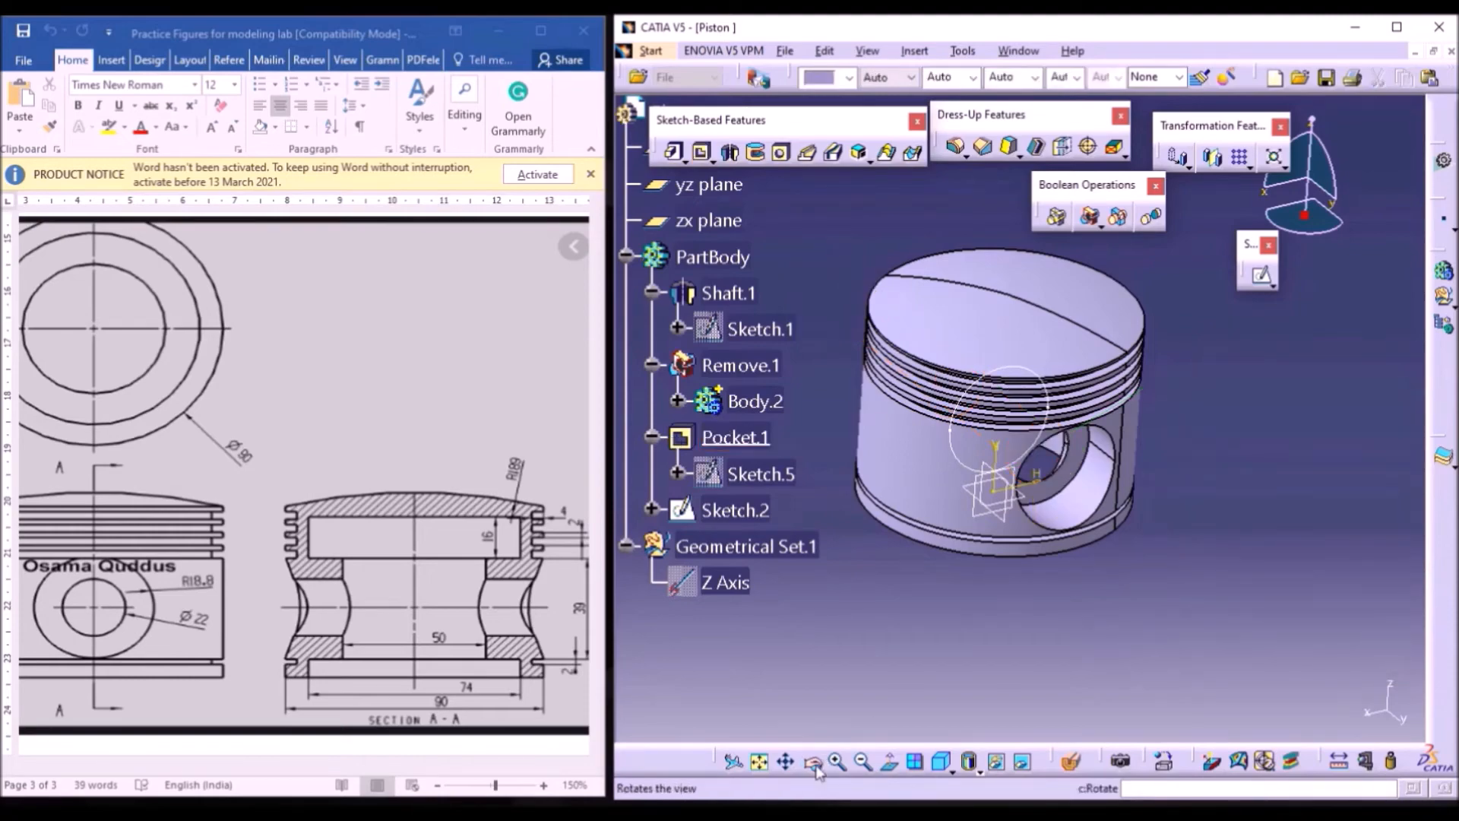
left_click_drag(1020, 687, 1067, 399)
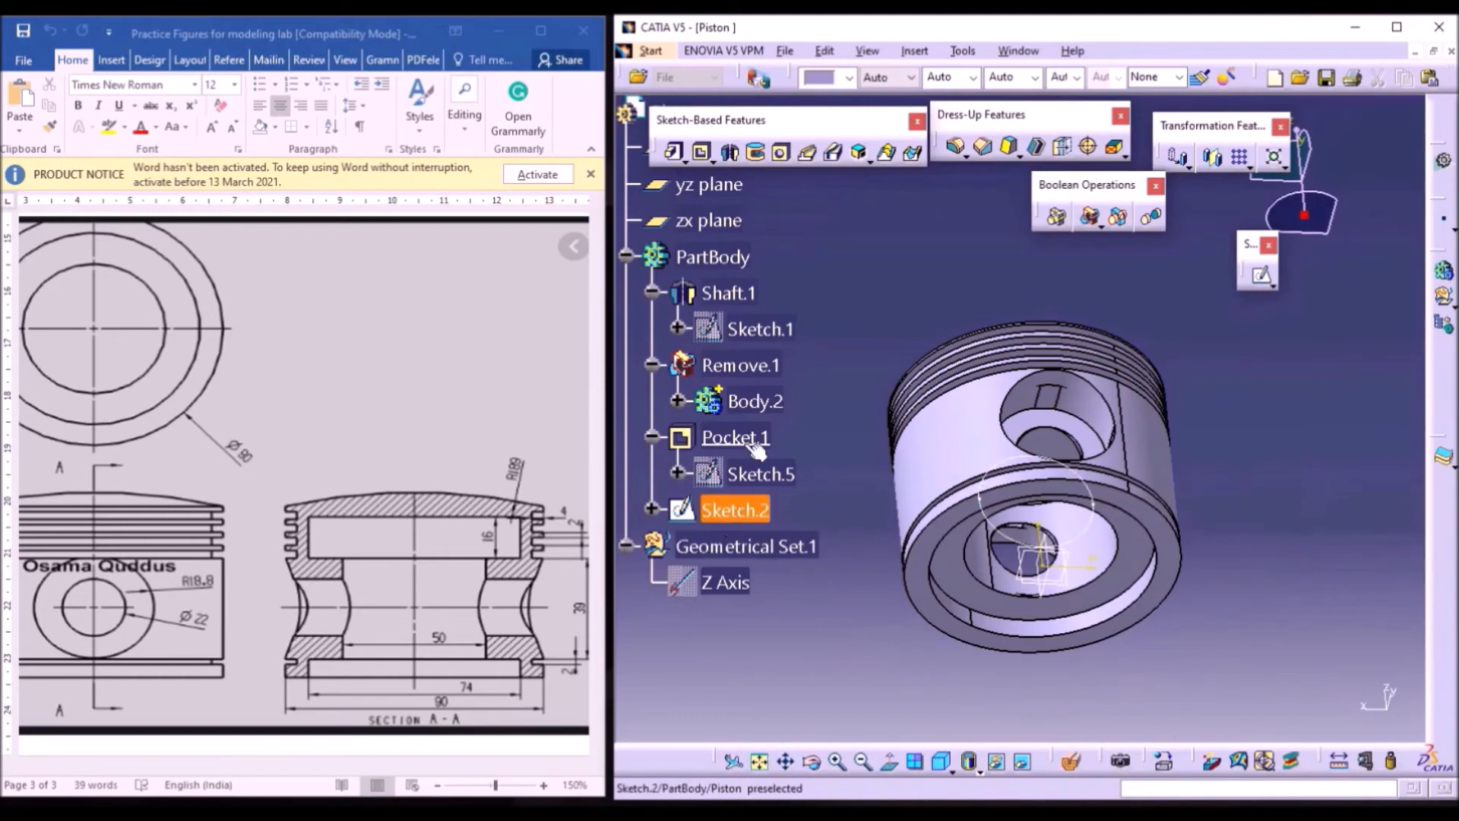
left_click(760, 473)
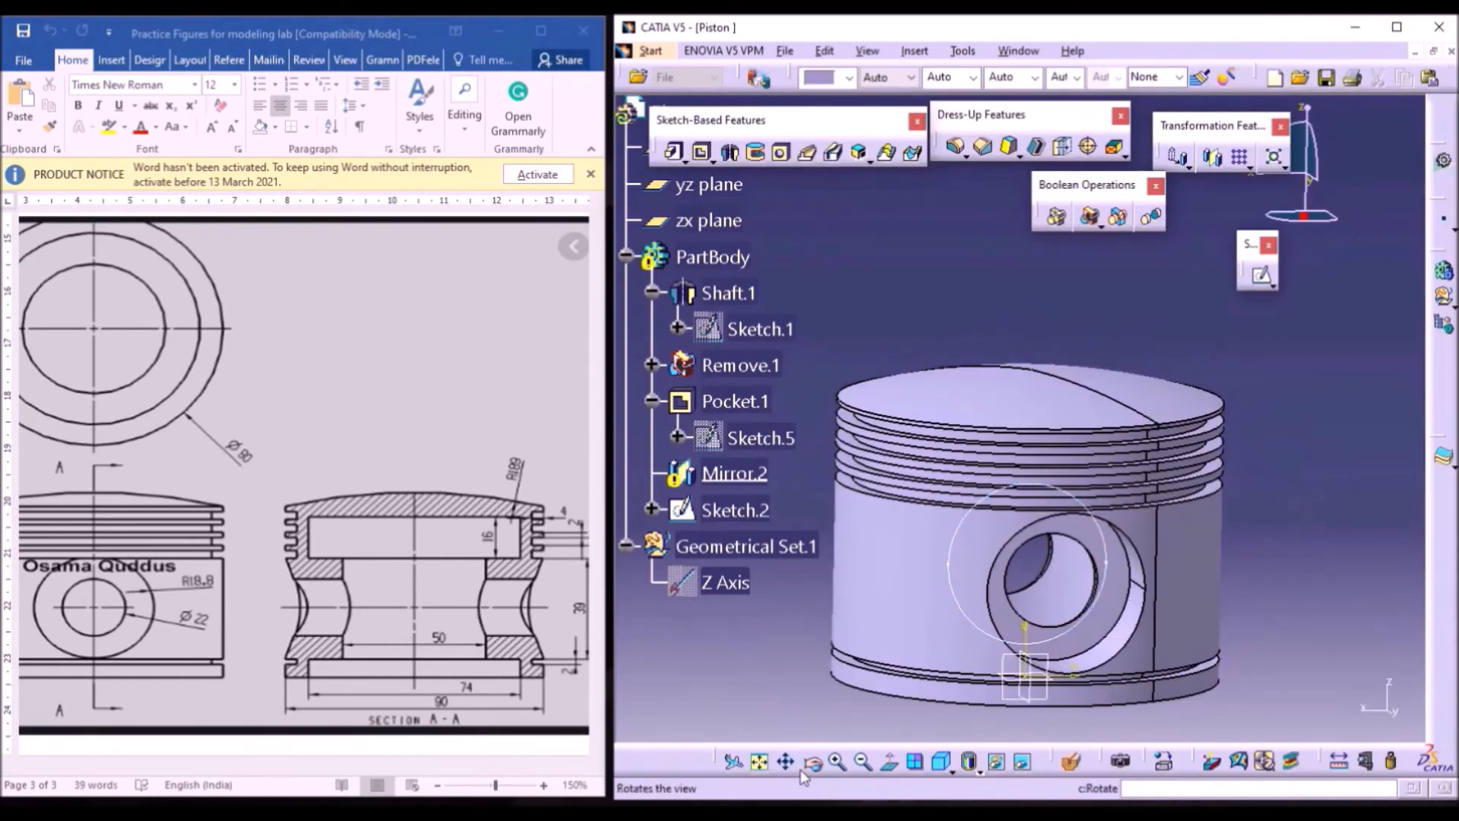
left_click(803, 771)
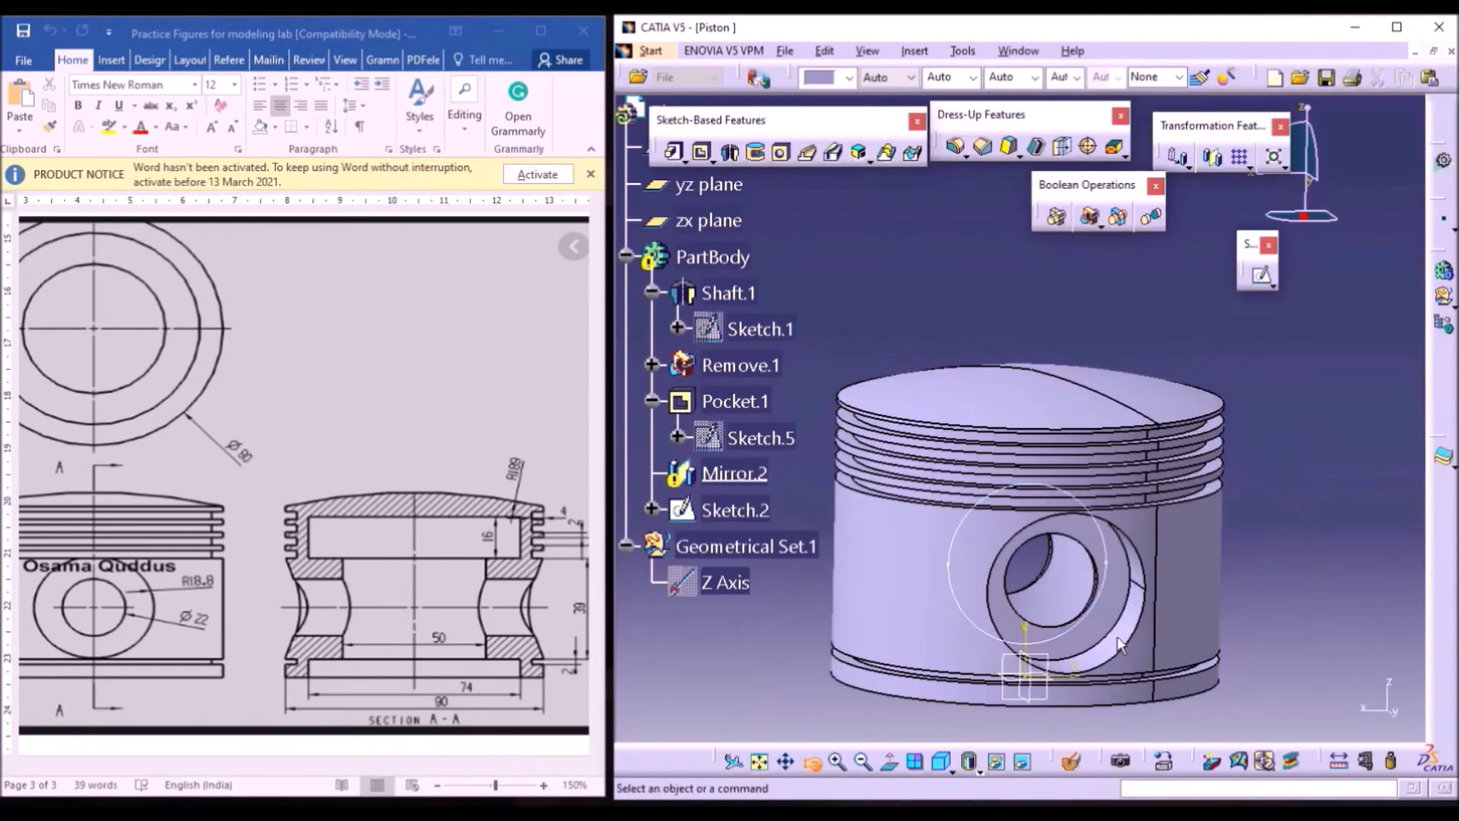
left_click_drag(1111, 646, 1099, 523)
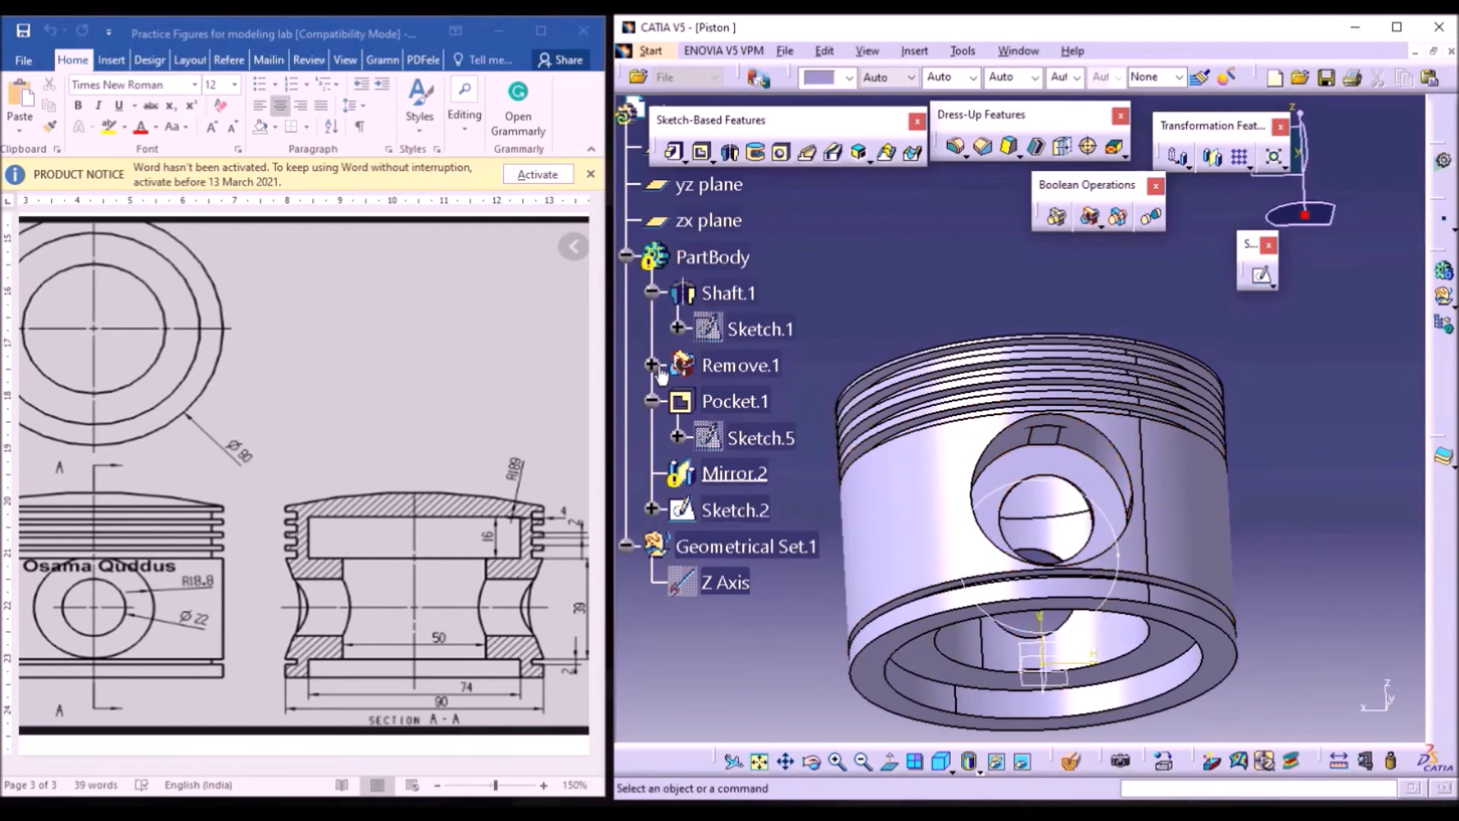
- Edit the recess circle's sketch under Body.2, set its height dimension to 26.3, exit the sketch and dismiss the update diagnosis
left_click(651, 364)
left_click(678, 400)
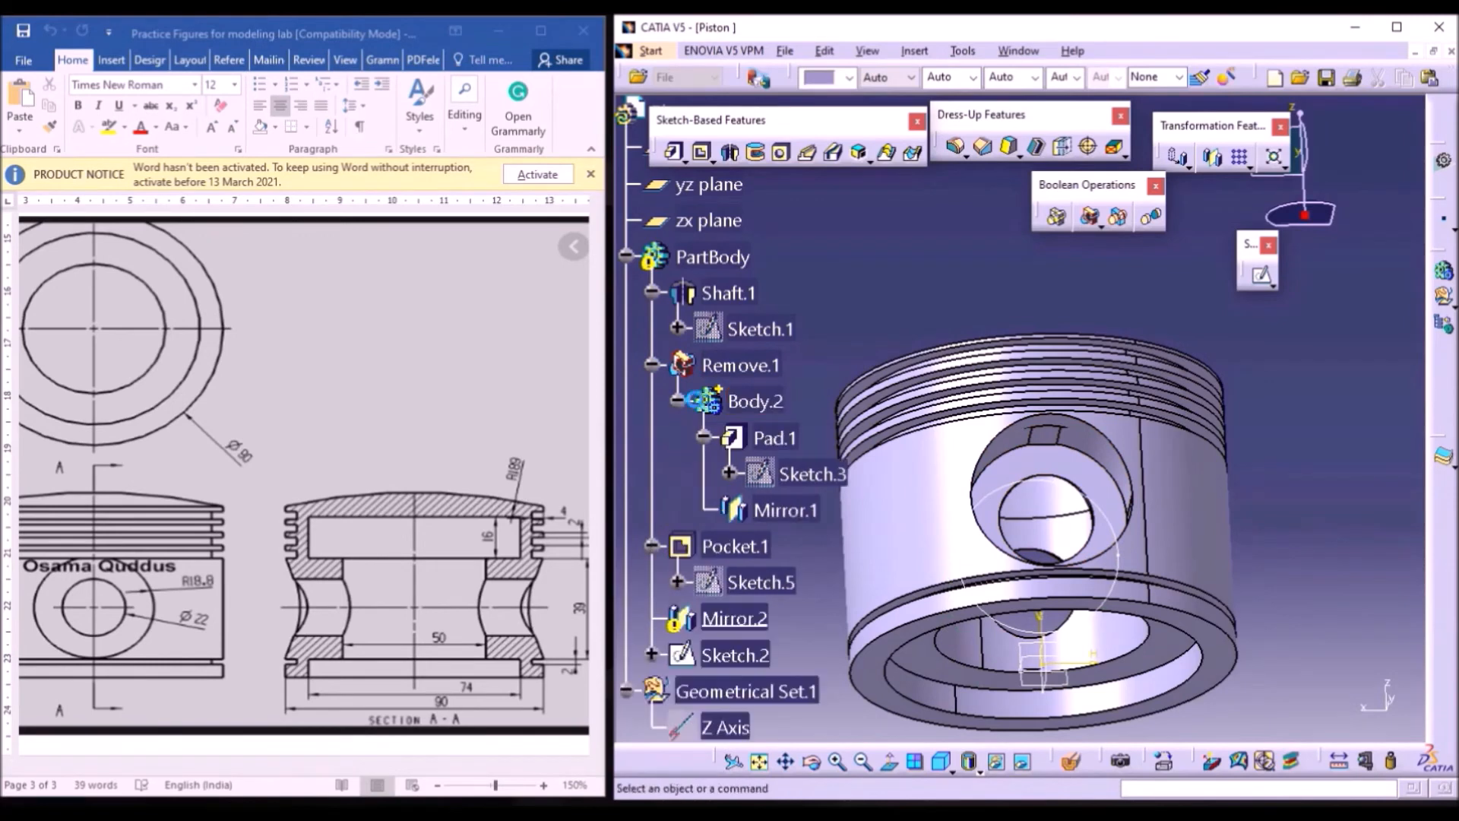
double_click(810, 475)
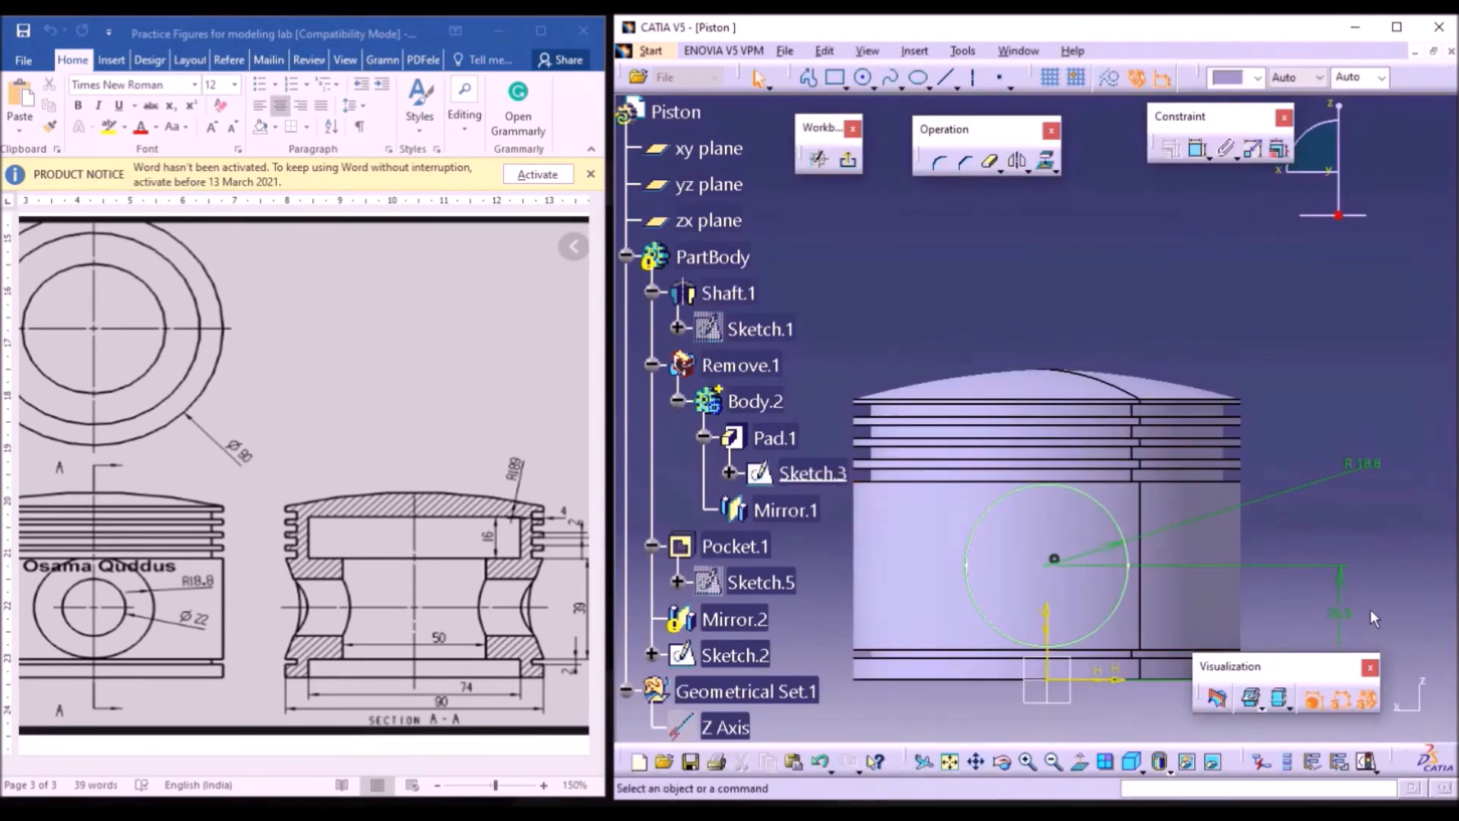
double_click(1339, 612)
type("26.3")
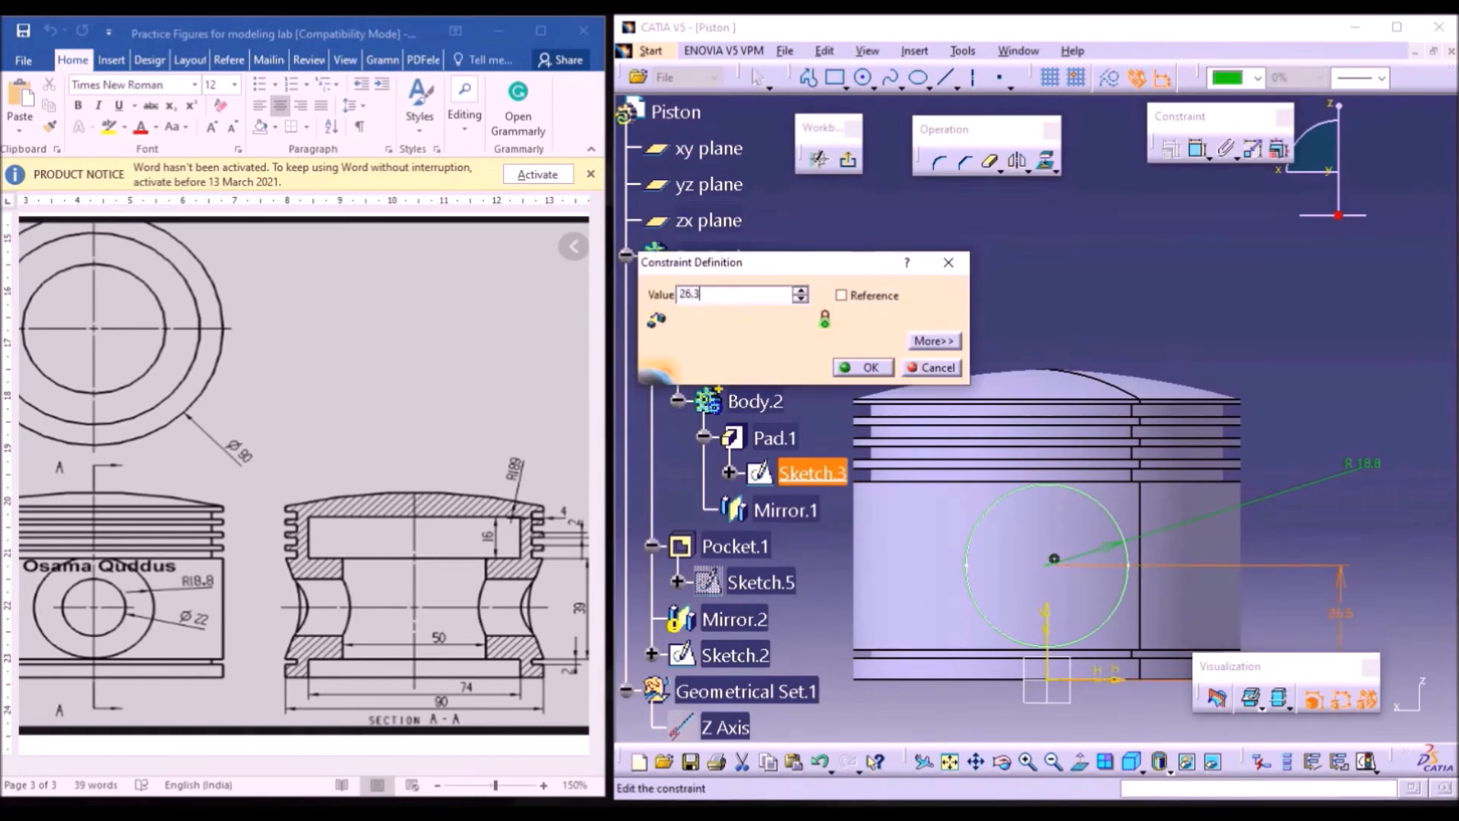
key("Return")
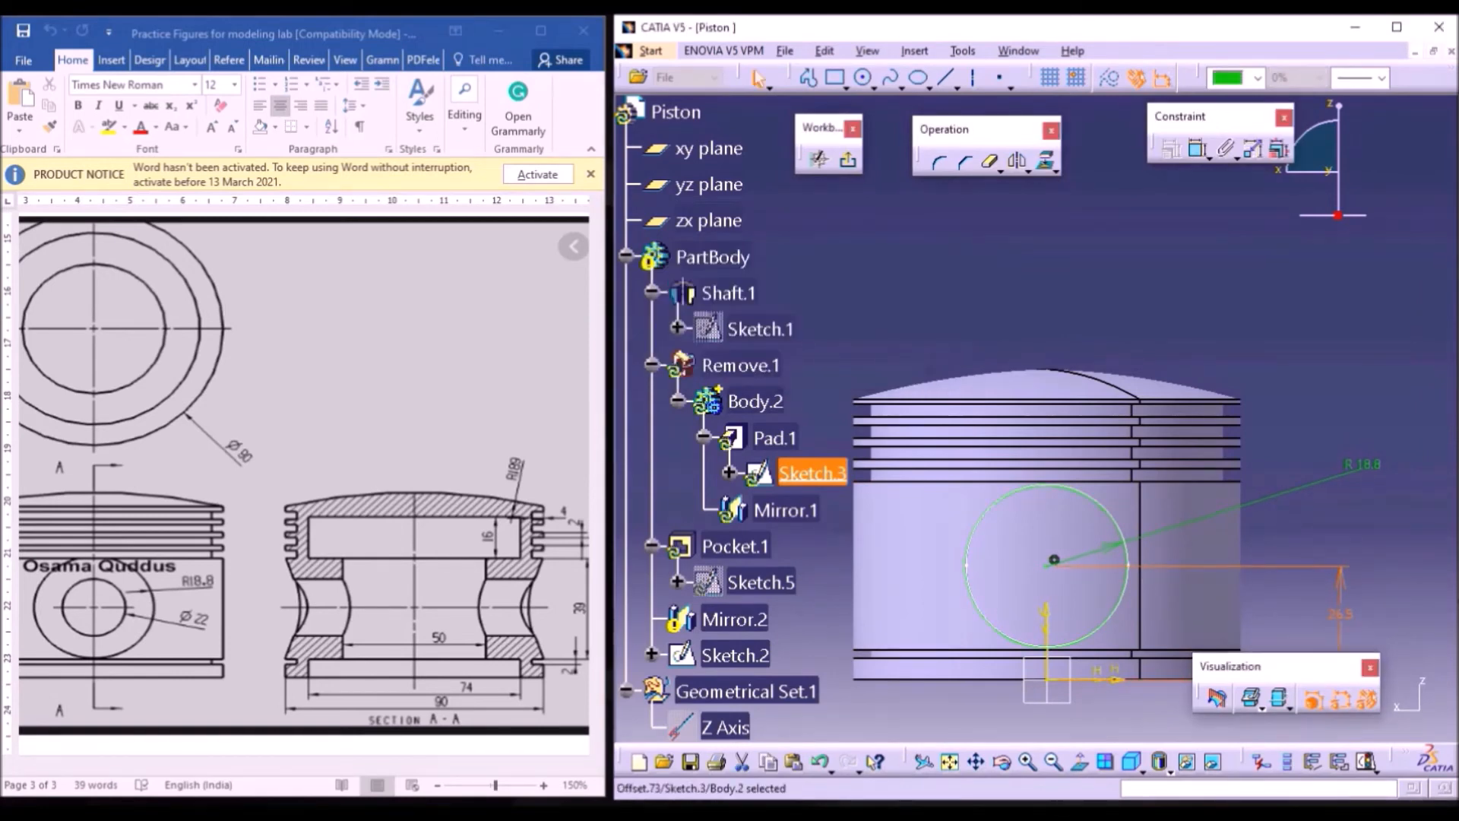
left_click(1413, 439)
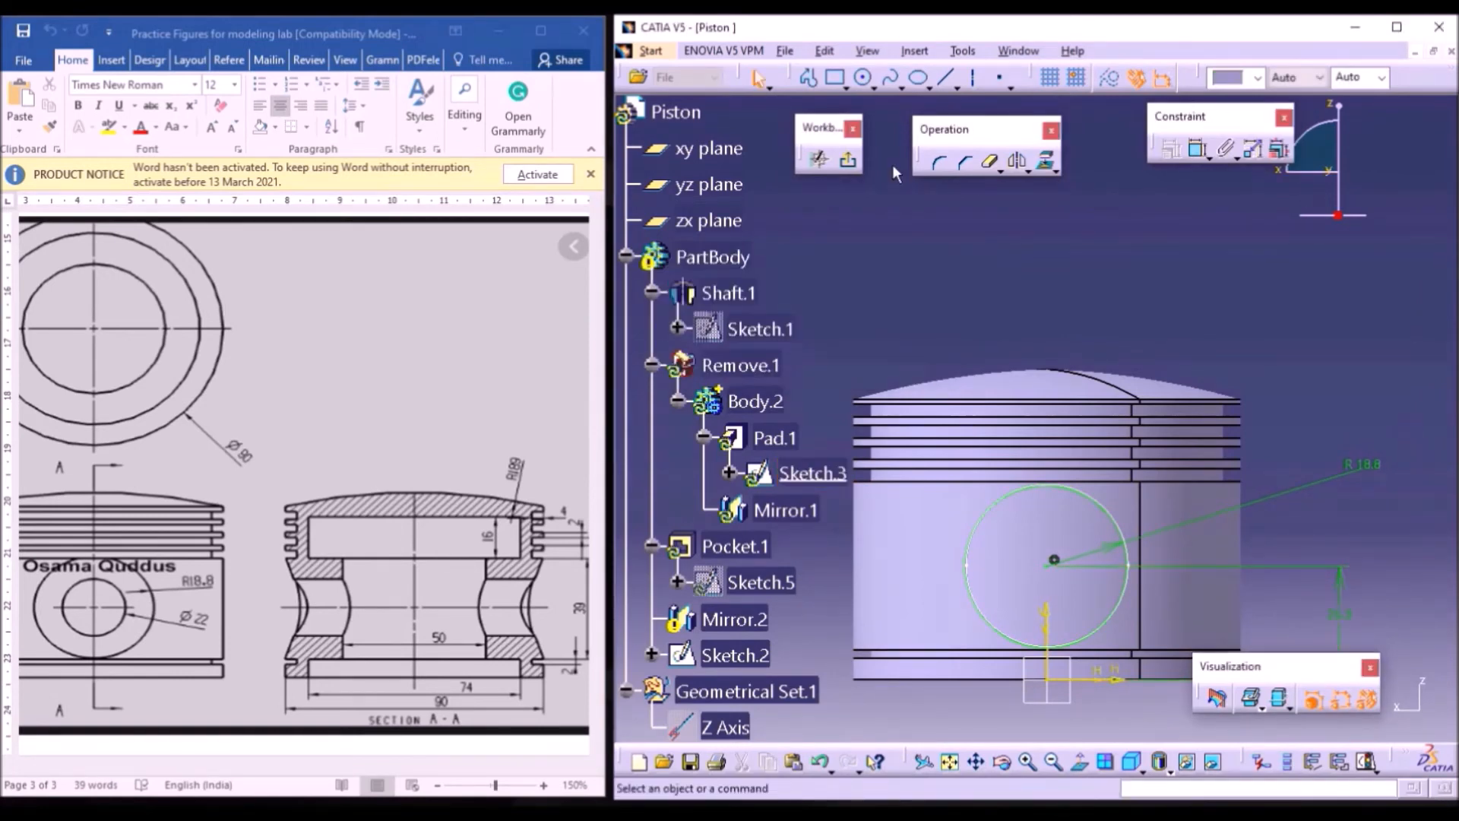
left_click(849, 162)
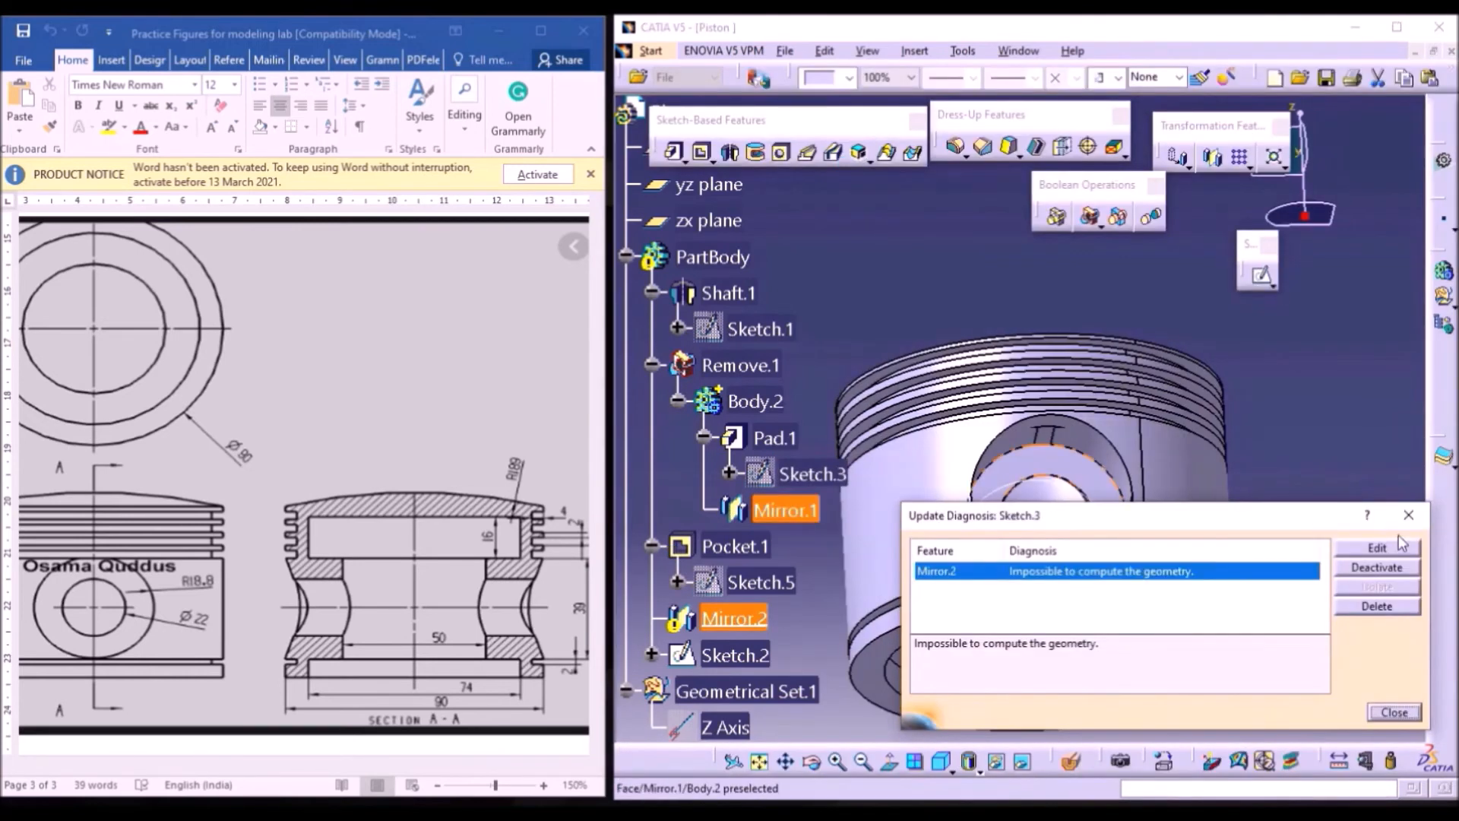
left_click(1408, 517)
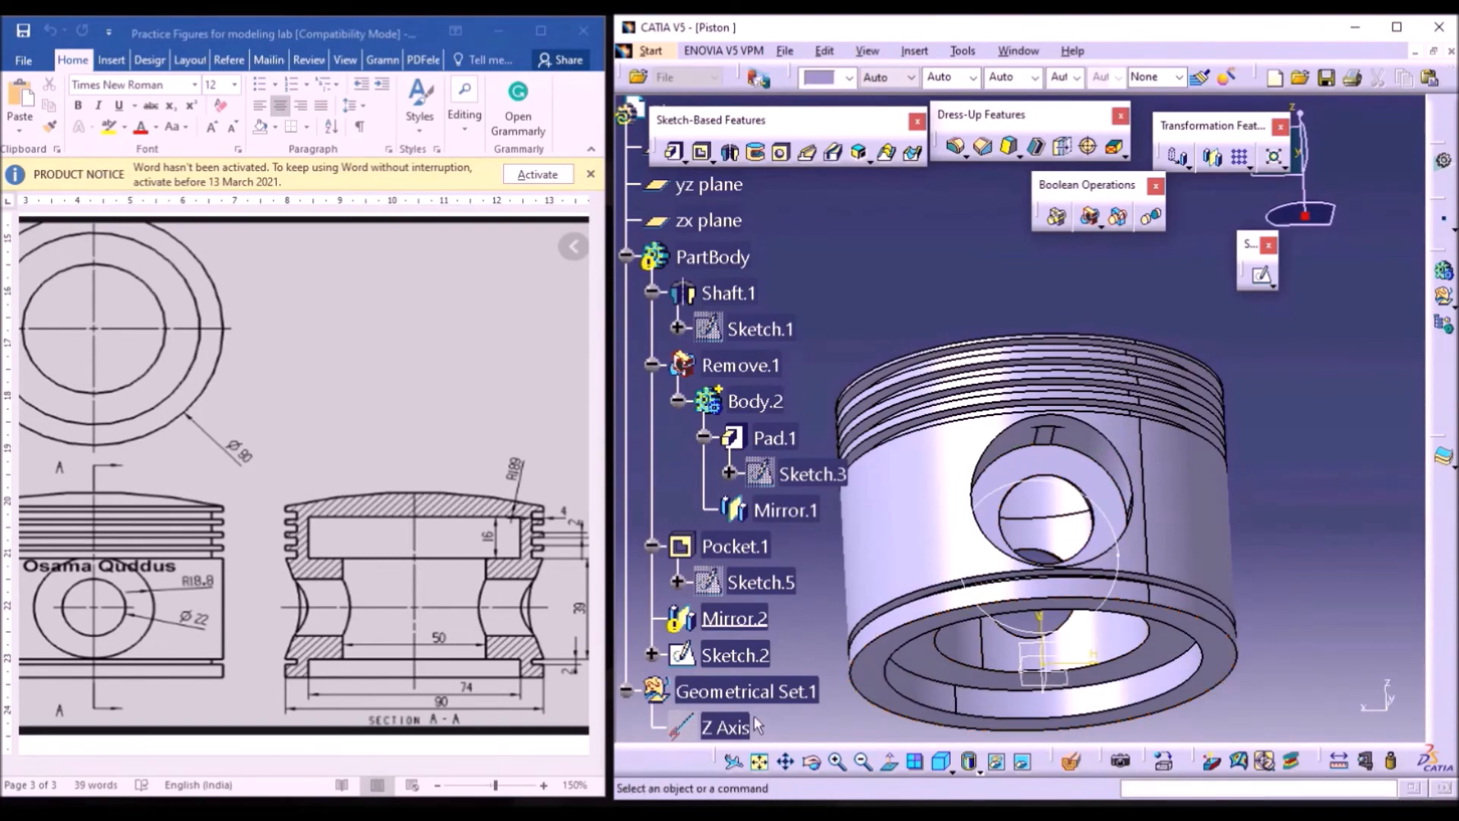
- Reopen the recess circle's sketch to check its height dimension, exit without editing and dismiss the update diagnosis
left_click(813, 762)
mouse_move(1155, 498)
left_mouse_down()
mouse_move(1016, 659)
mouse_move(1020, 625)
mouse_move(1068, 564)
mouse_move(1123, 544)
mouse_move(1151, 600)
left_mouse_up()
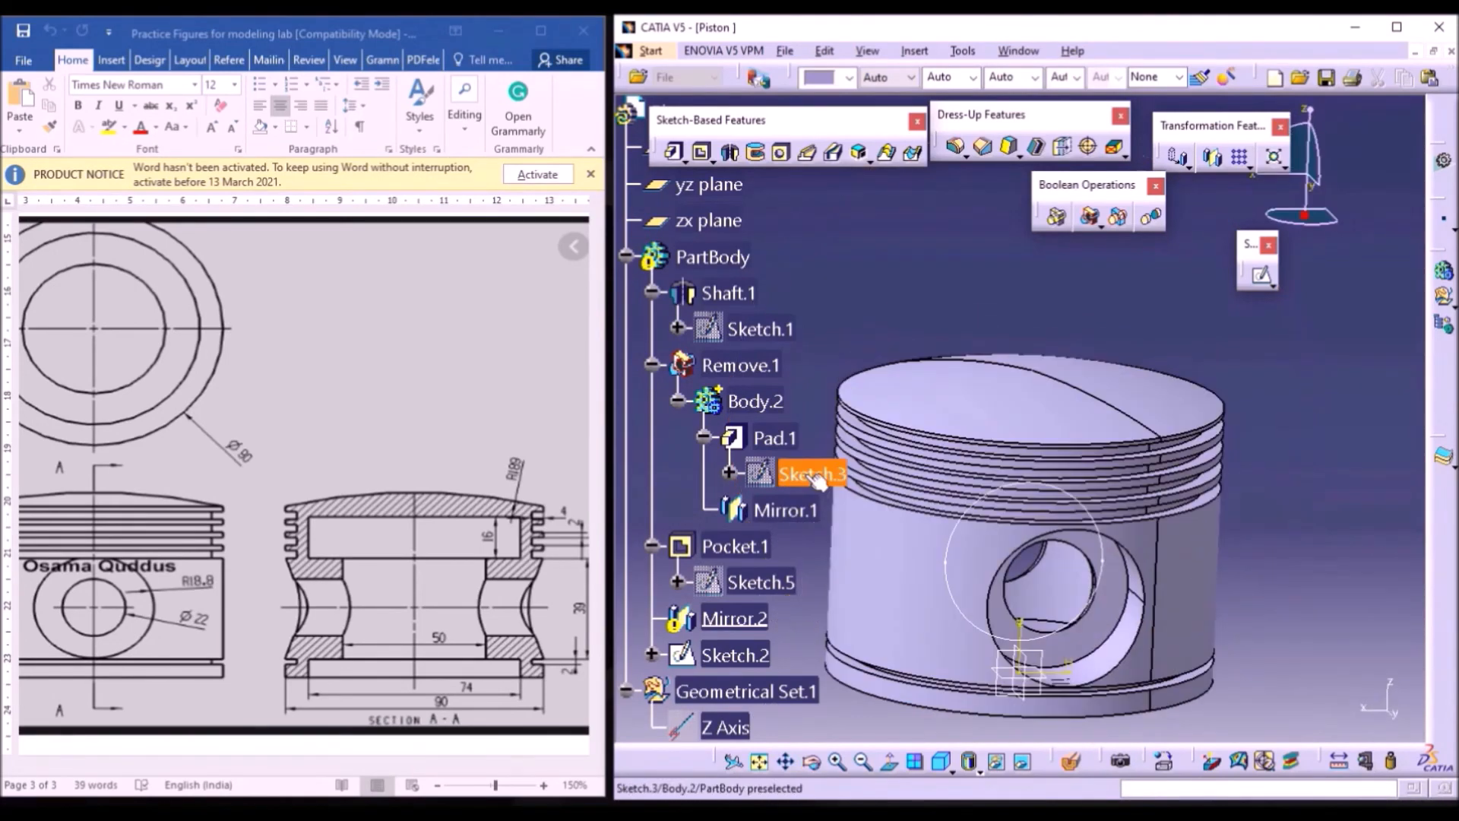
double_click(826, 476)
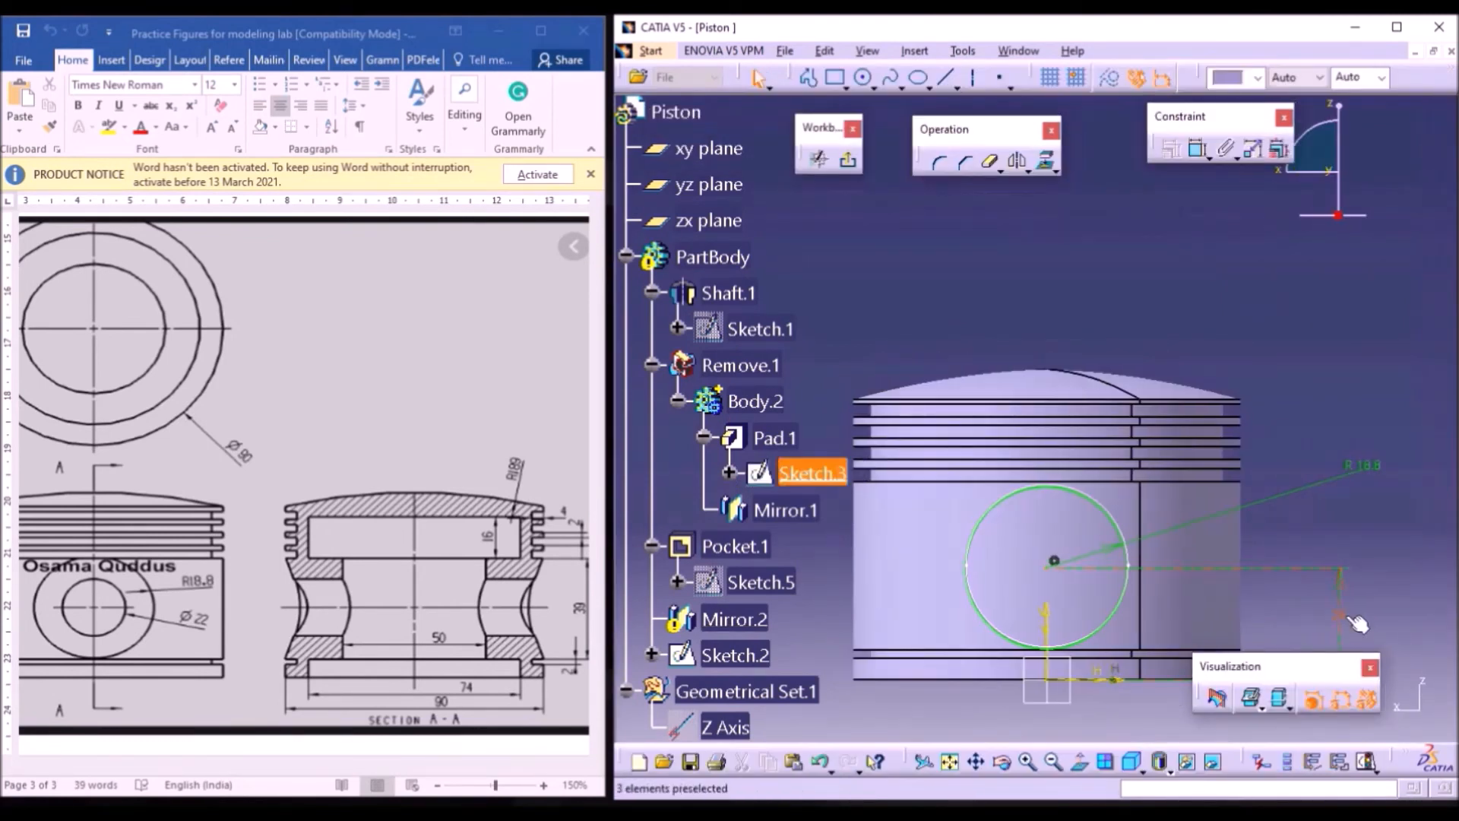
left_click(848, 160)
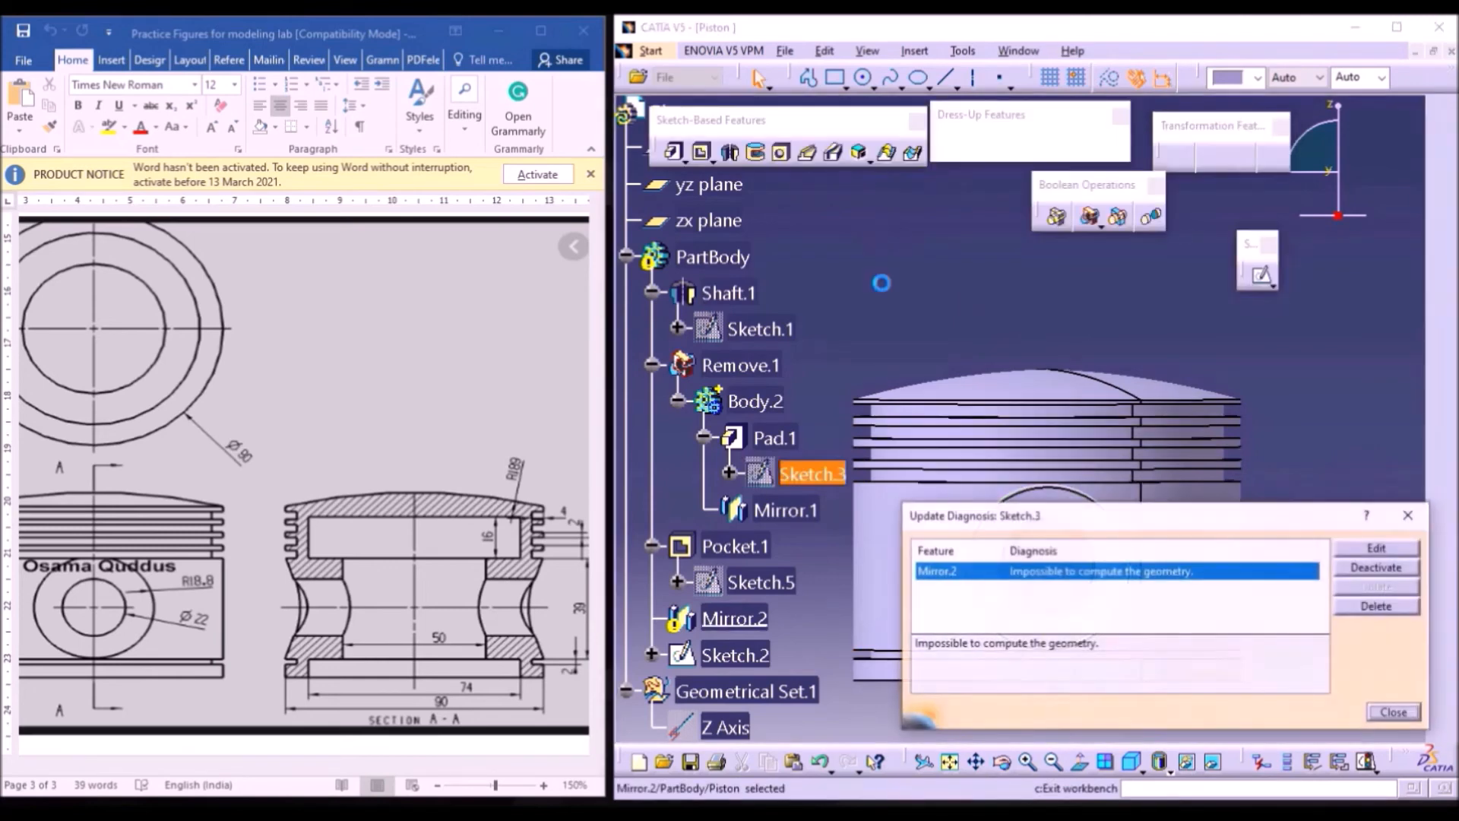
left_click(1408, 515)
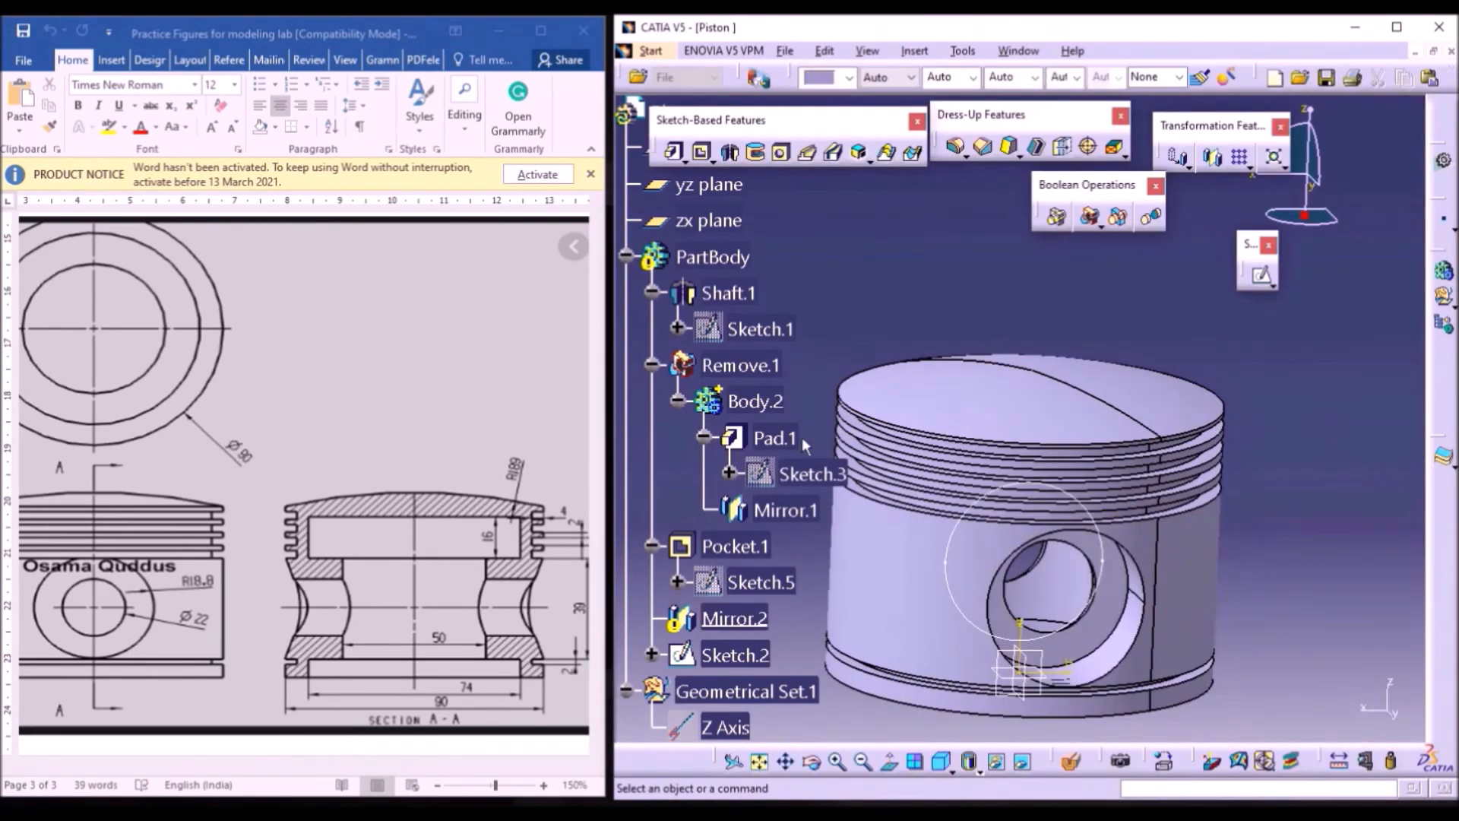
left_click(673, 401)
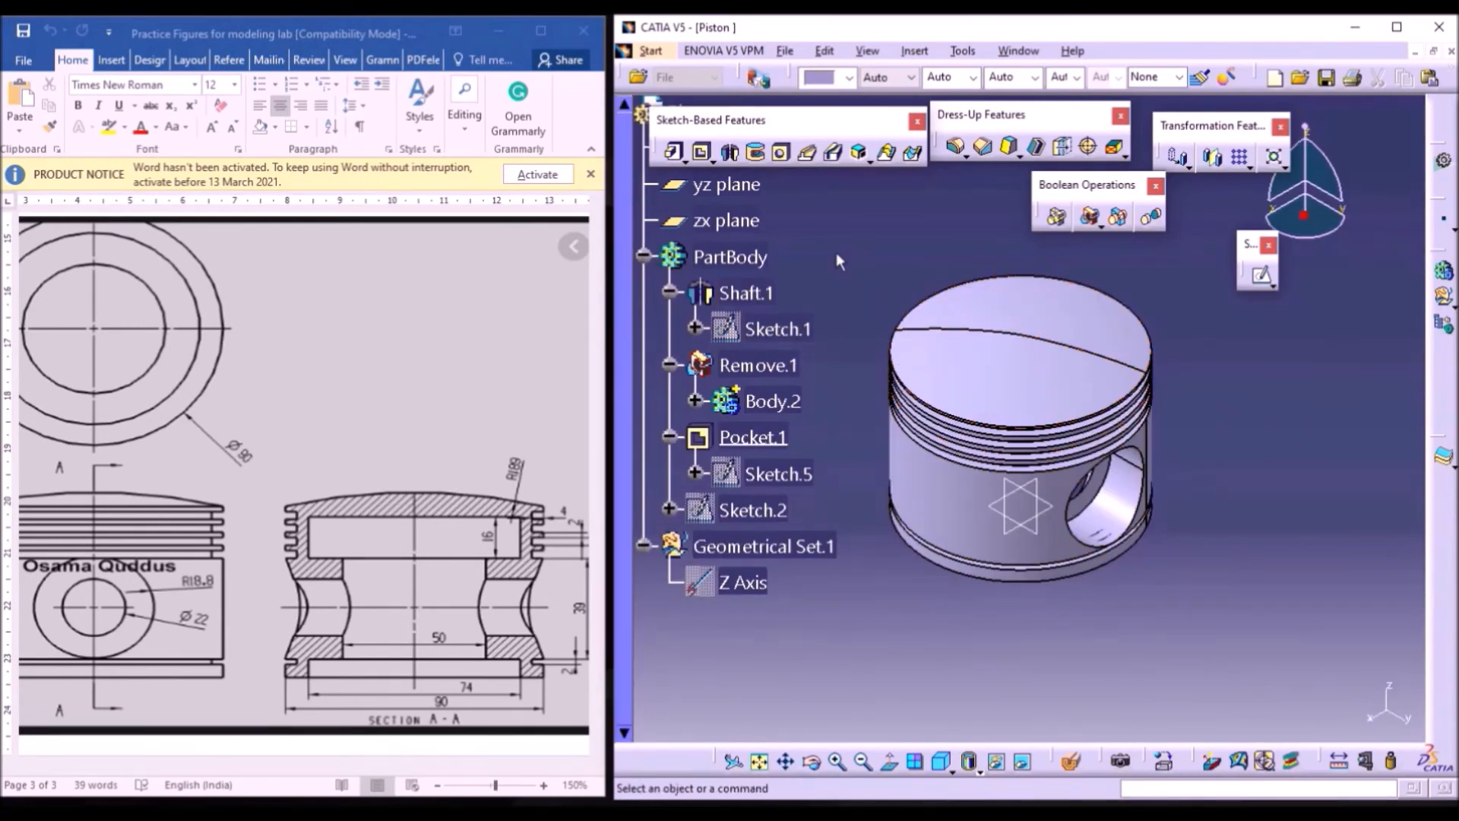
- Change the PartBody's fill color to light brown in its graphic properties
right_click(737, 258)
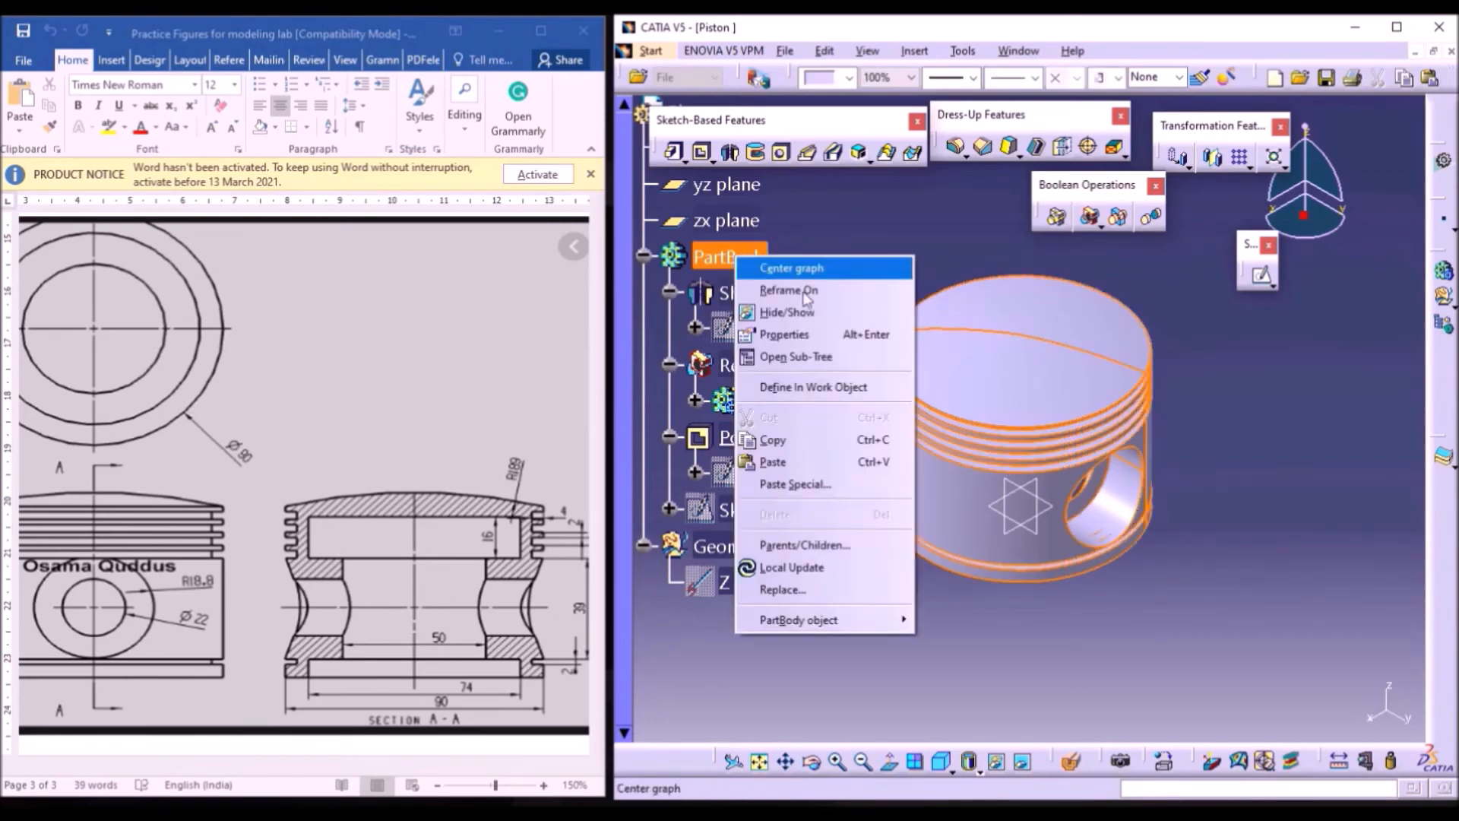
left_click(806, 334)
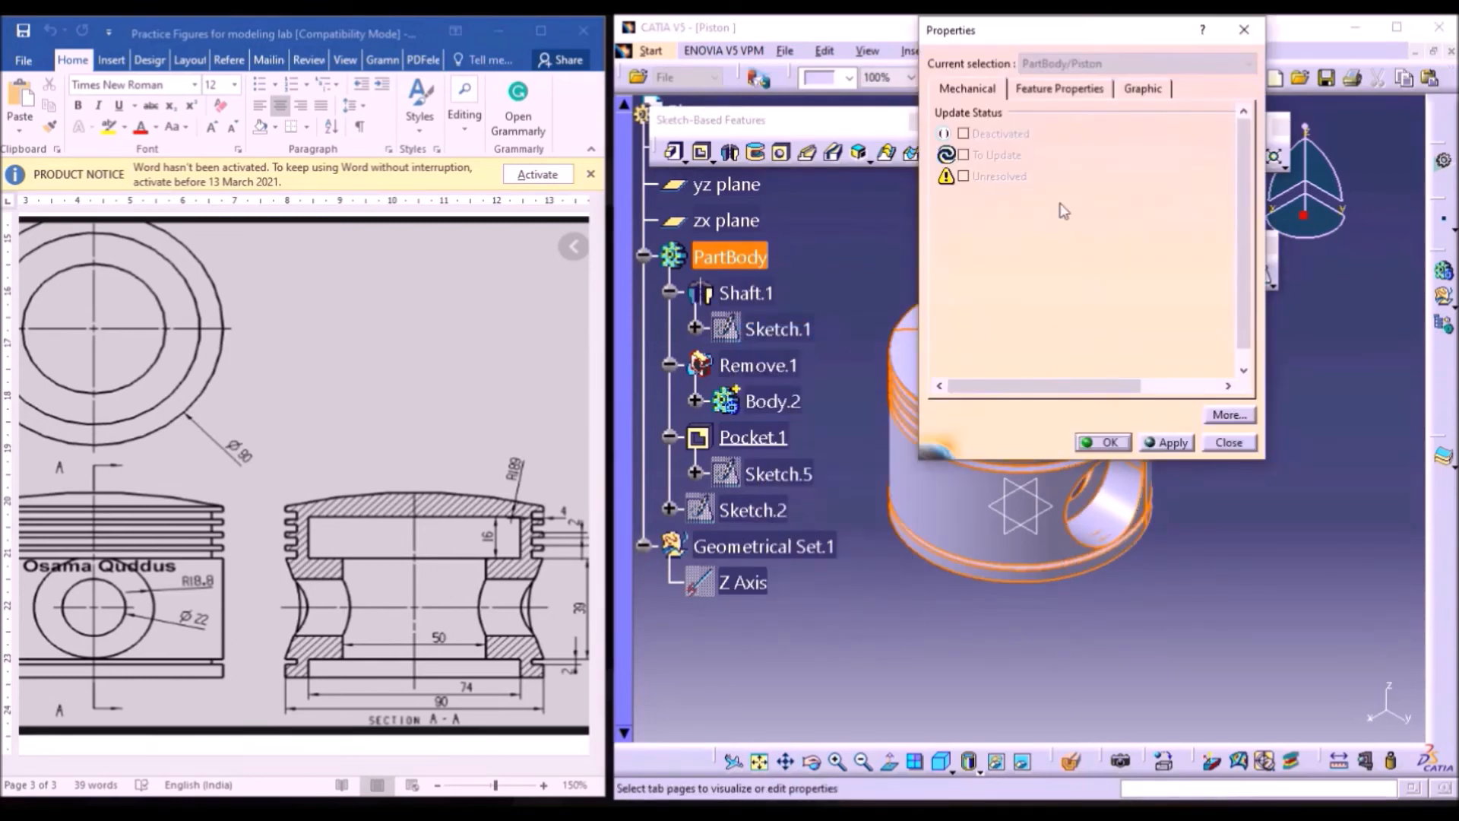
left_click(1143, 89)
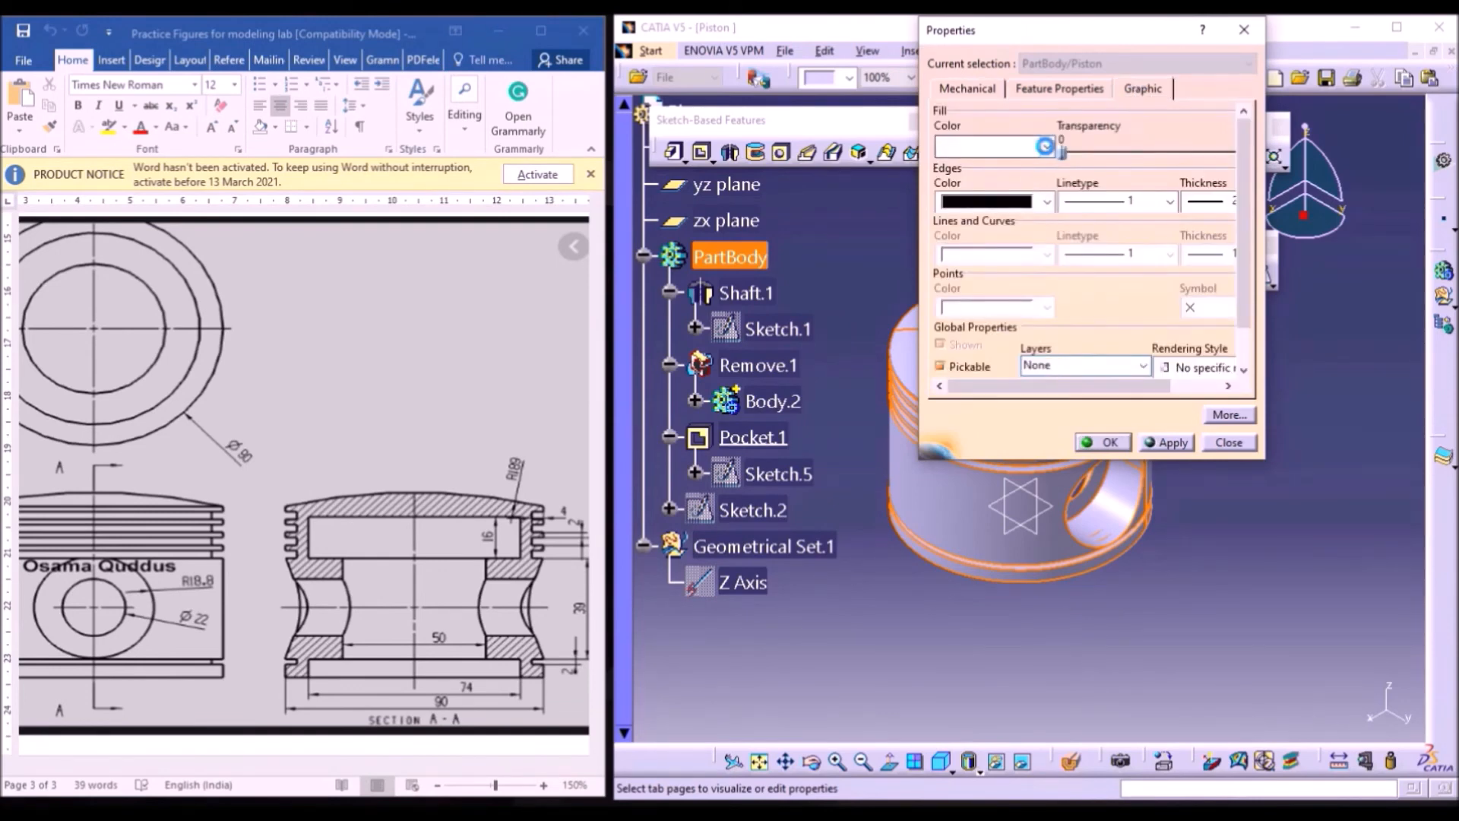
left_click(1046, 147)
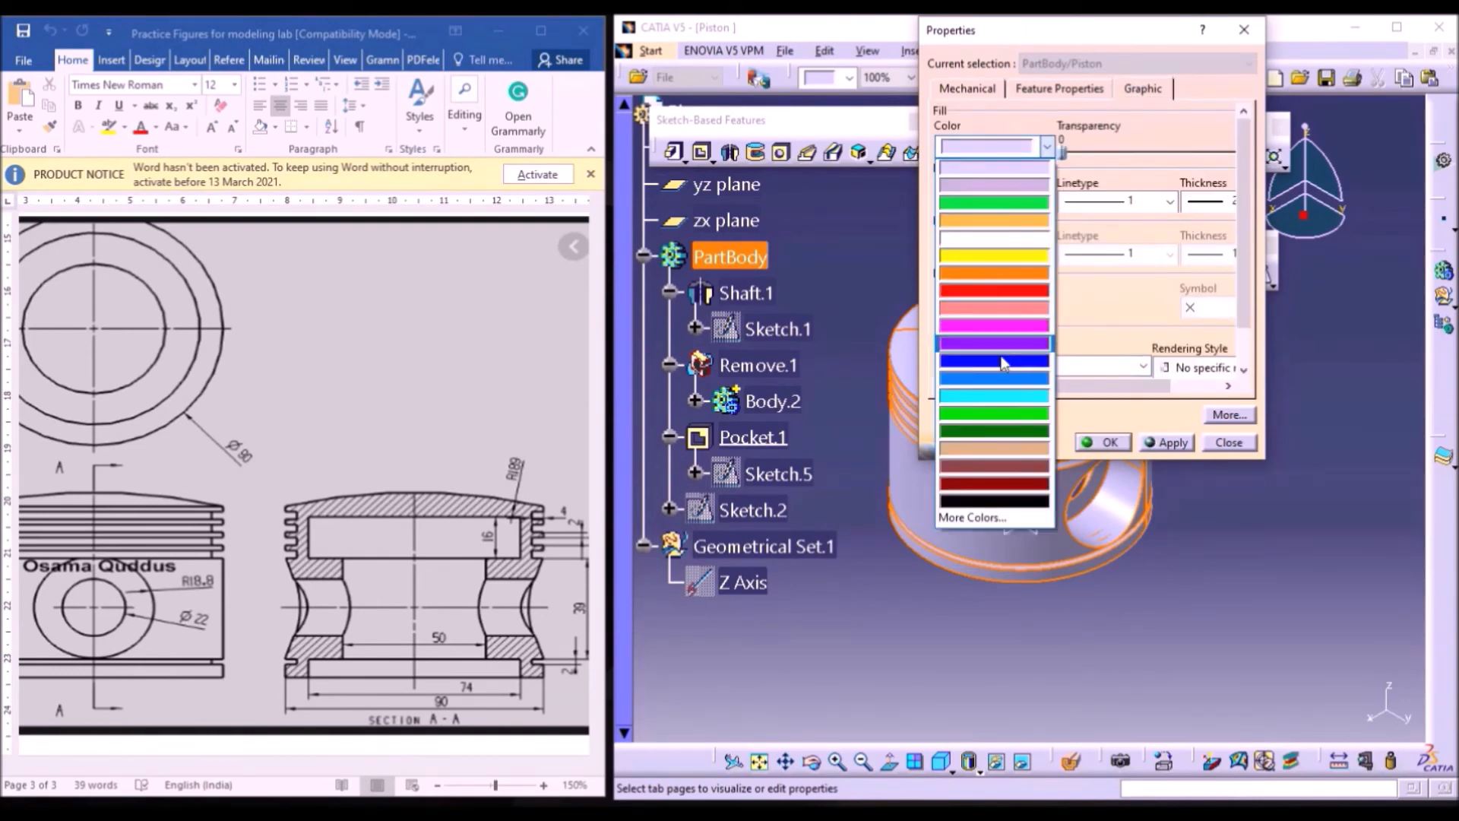
left_click(998, 448)
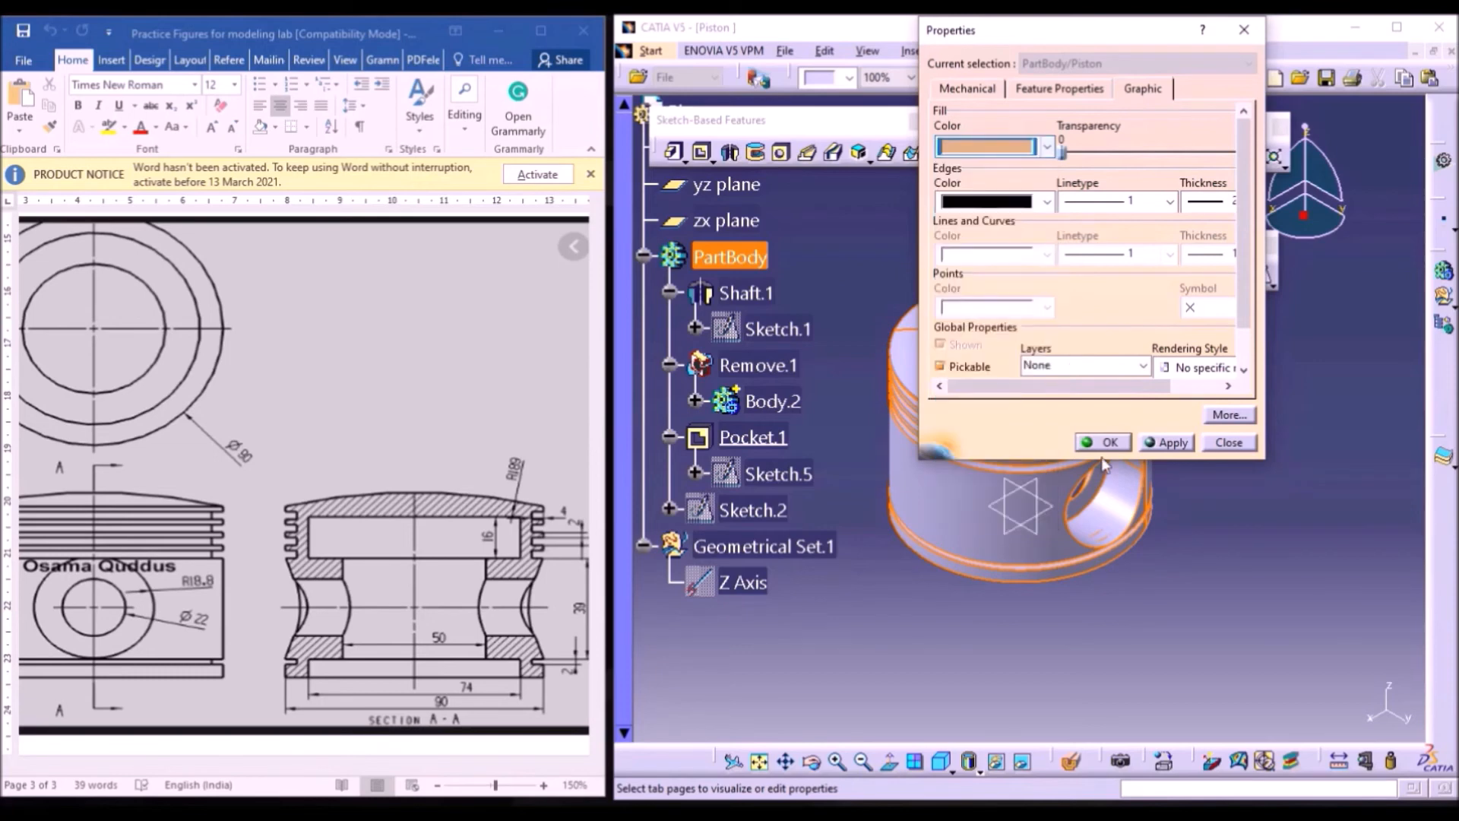
left_click(1101, 442)
left_click(1203, 590)
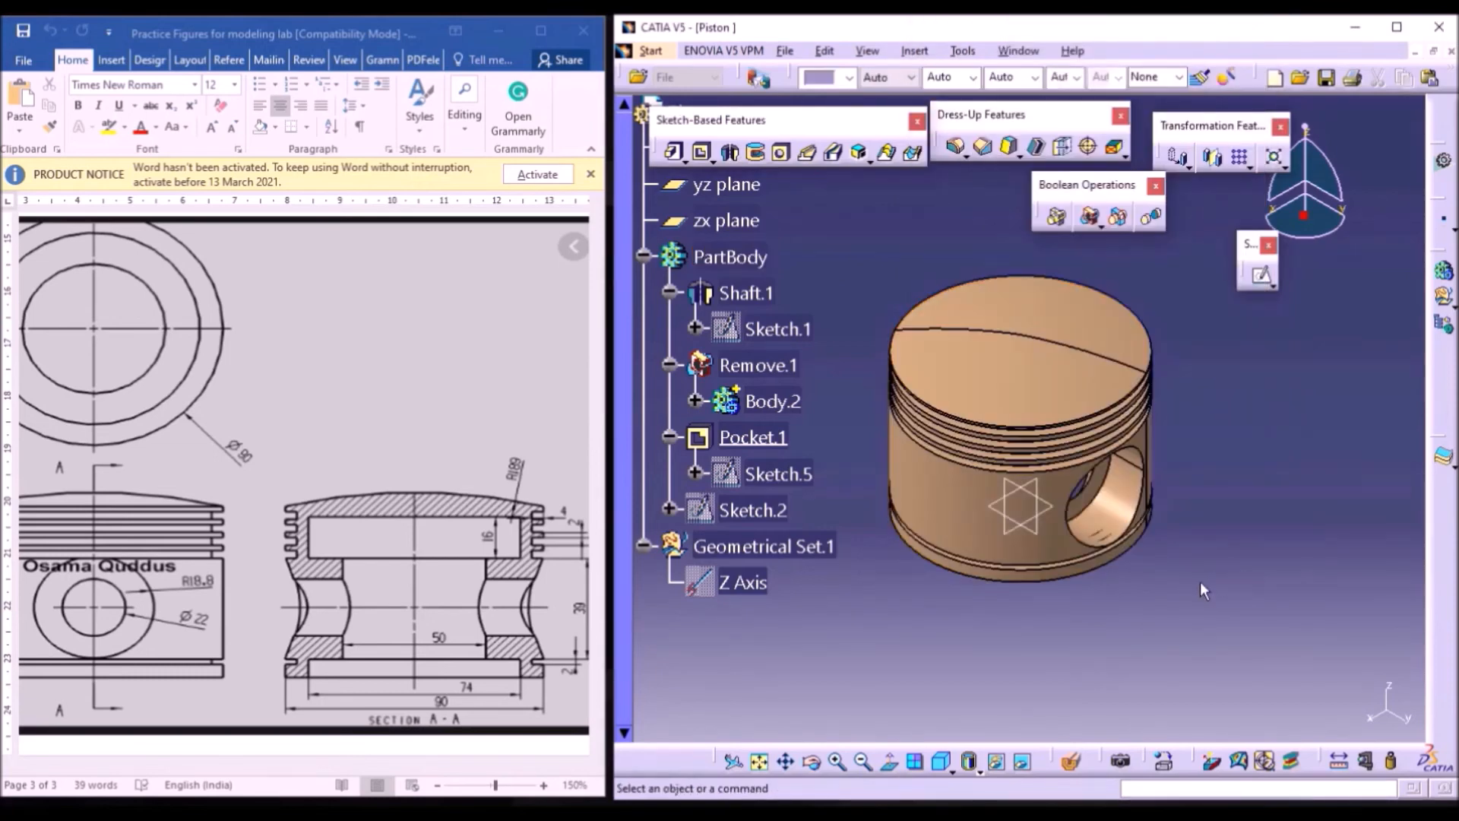
- Maximize the modeling window and save the part as "Piston ex 6" in the "Modelling lab -CATIA" folder
left_click(814, 766)
left_click_drag(963, 688, 985, 646)
left_click(1397, 26)
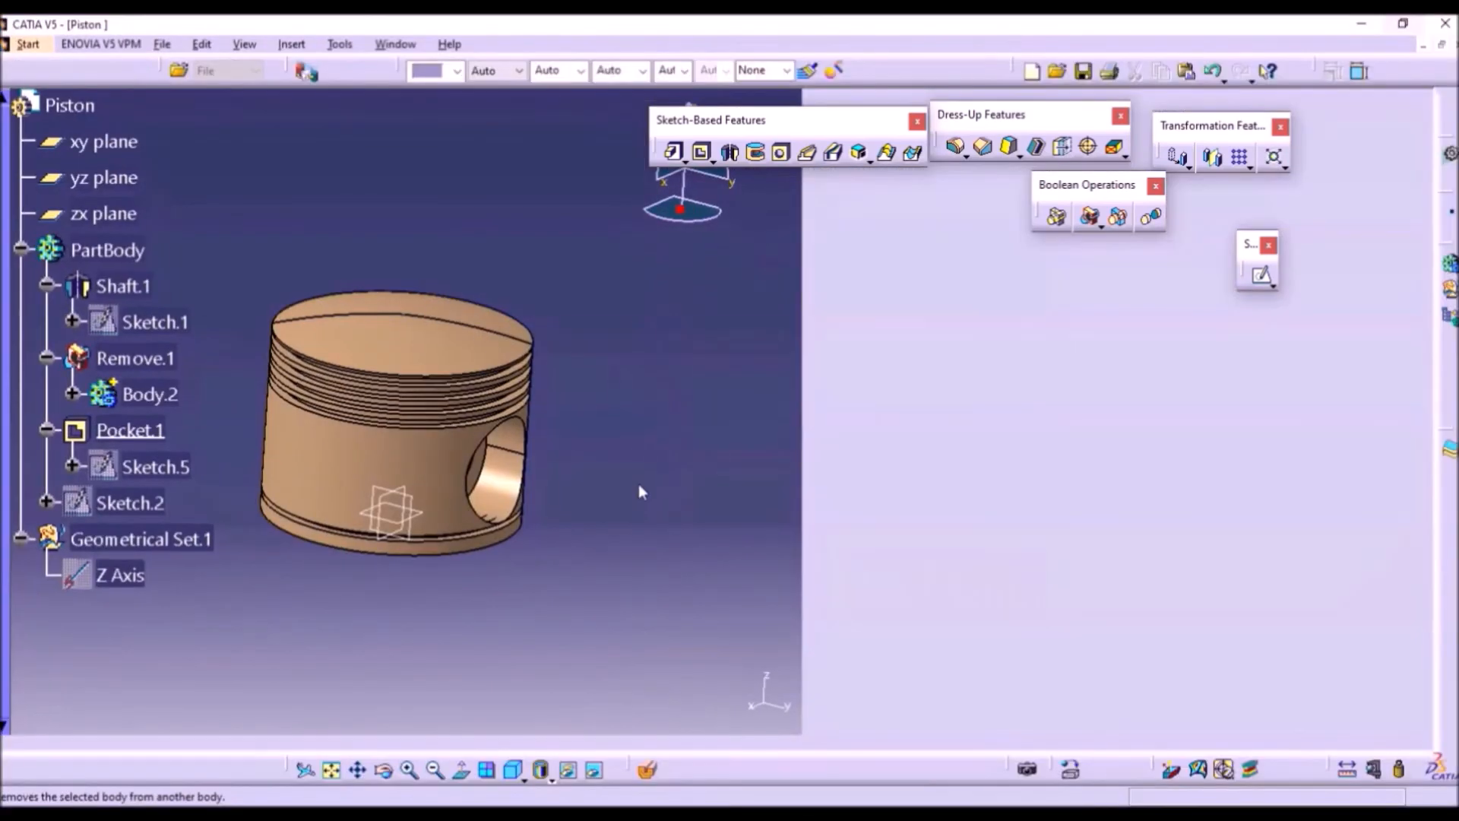
left_click(162, 44)
left_click(197, 192)
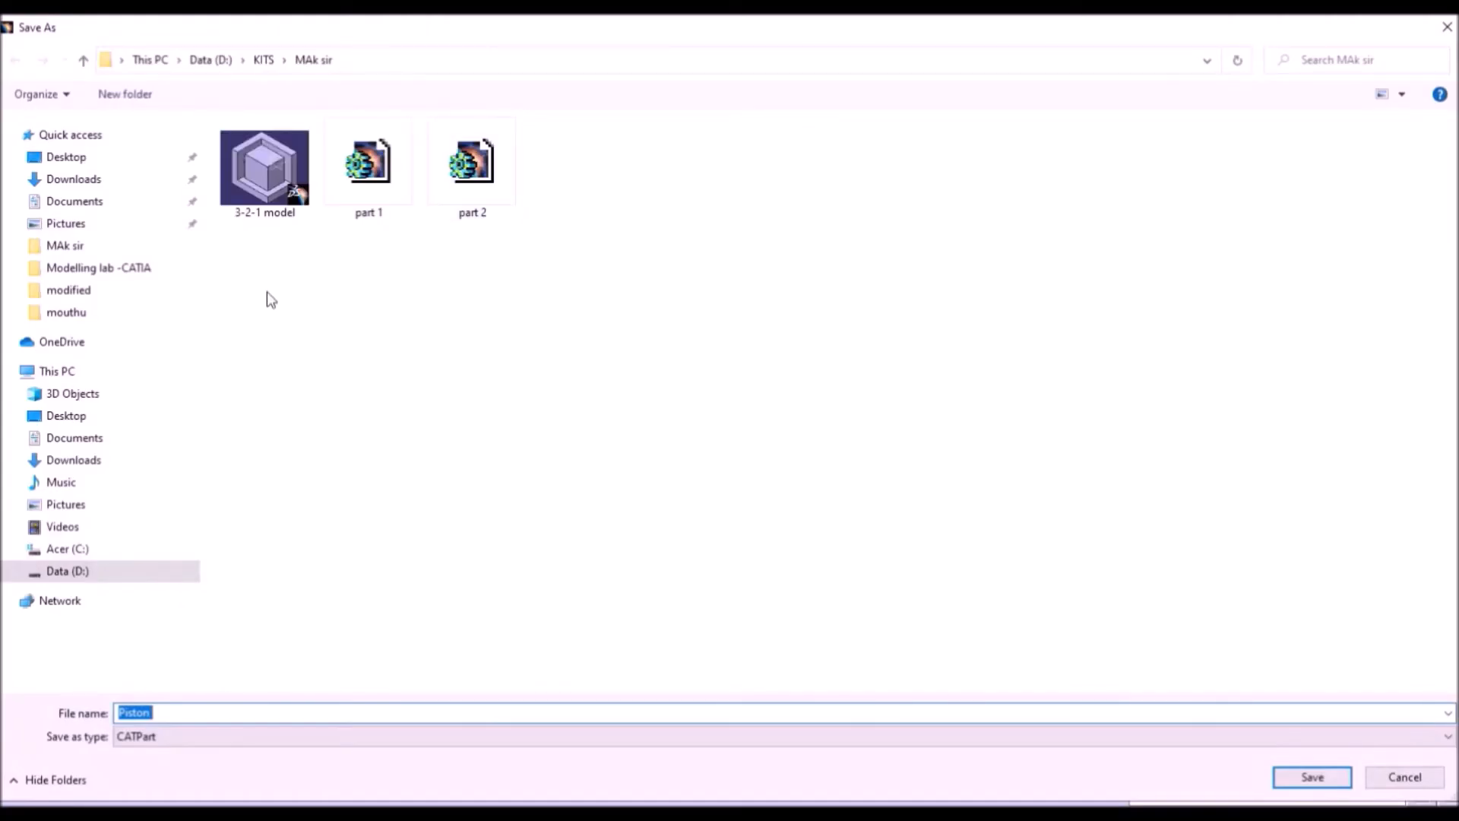
left_click(164, 268)
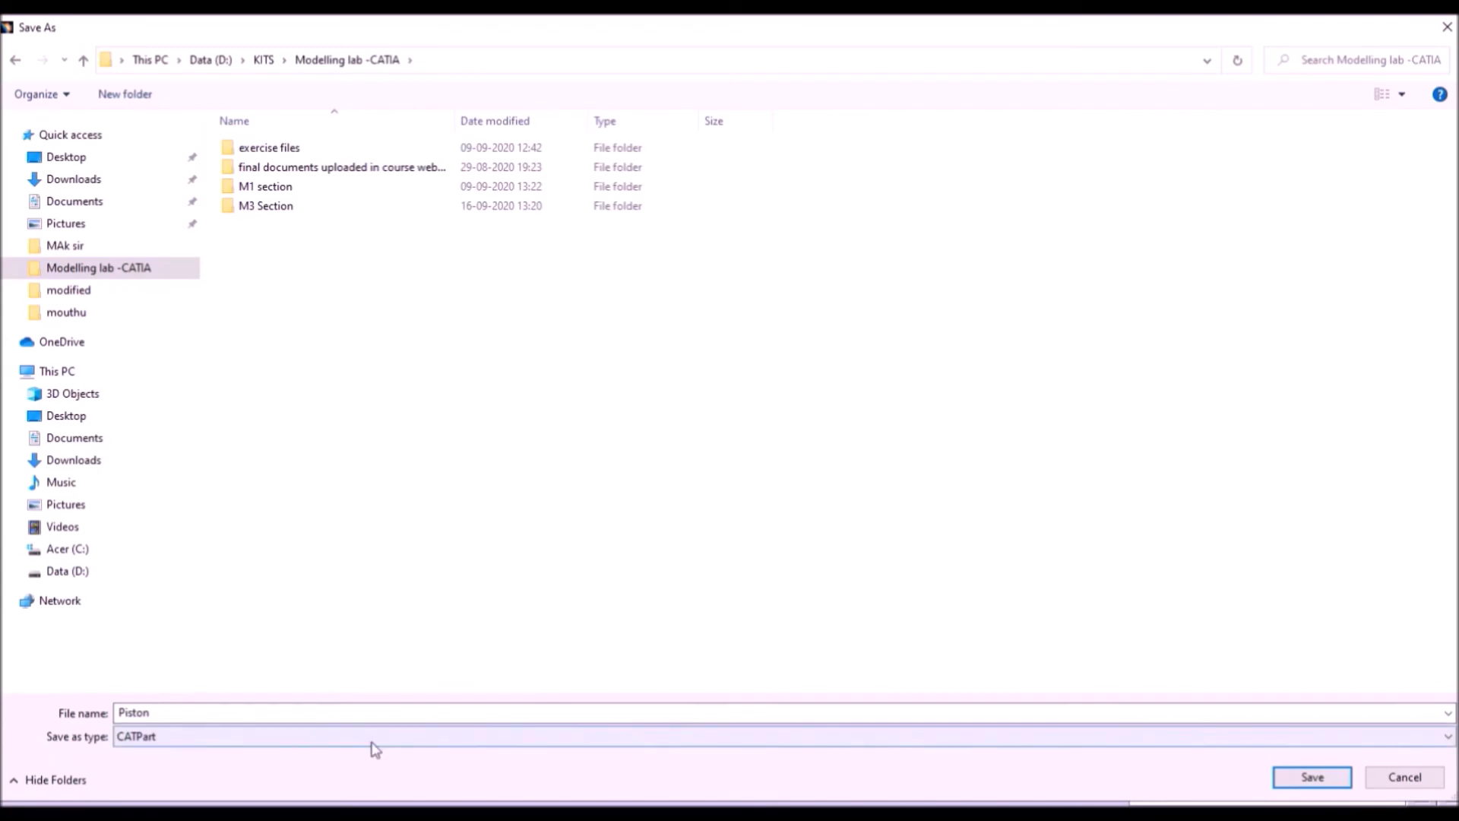
double_click(405, 715)
left_click(405, 715)
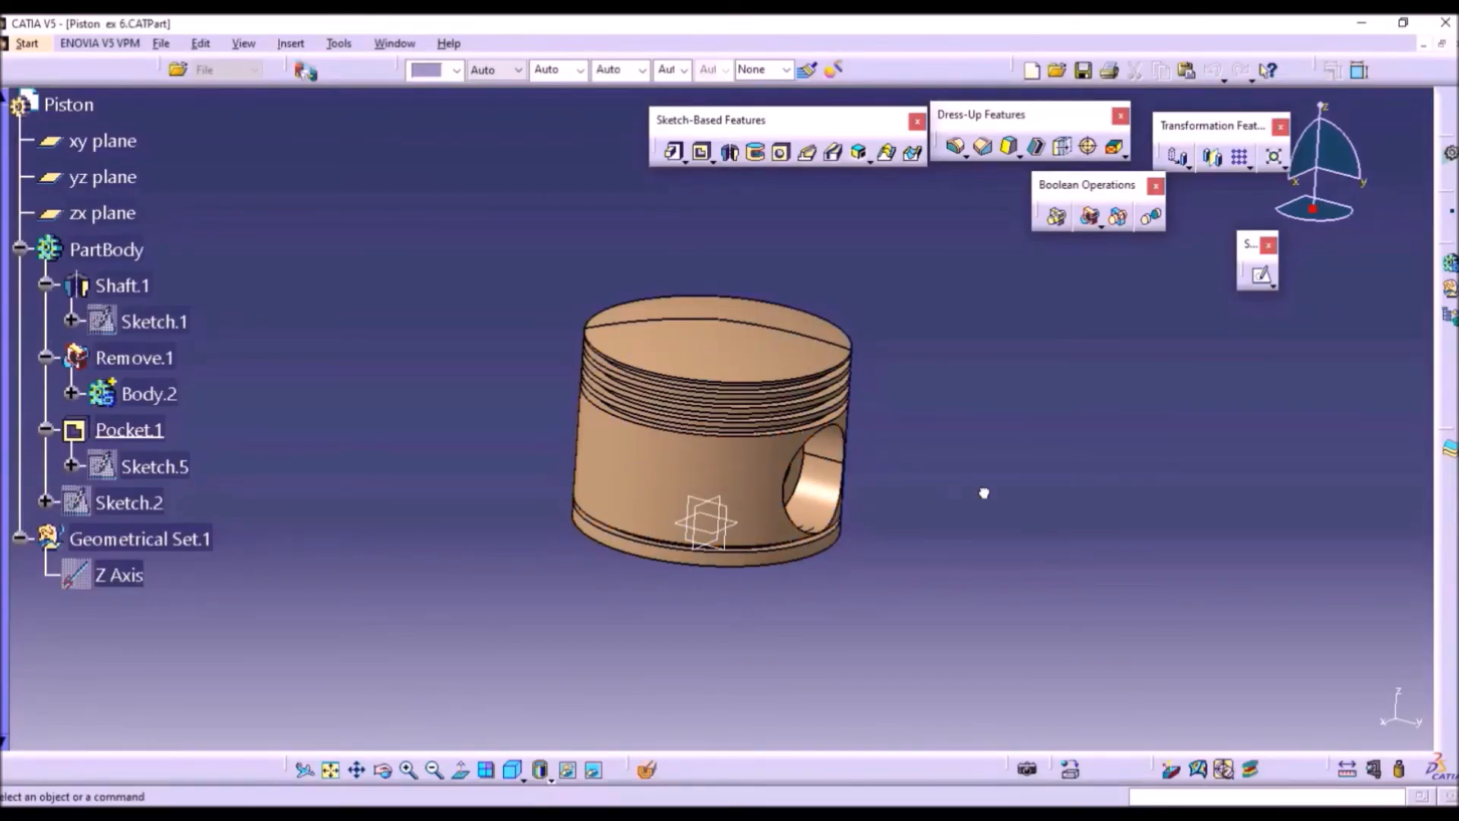
- Set the piston to the isometric view and hide the xy, yz and zx reference planes
left_click(512, 770)
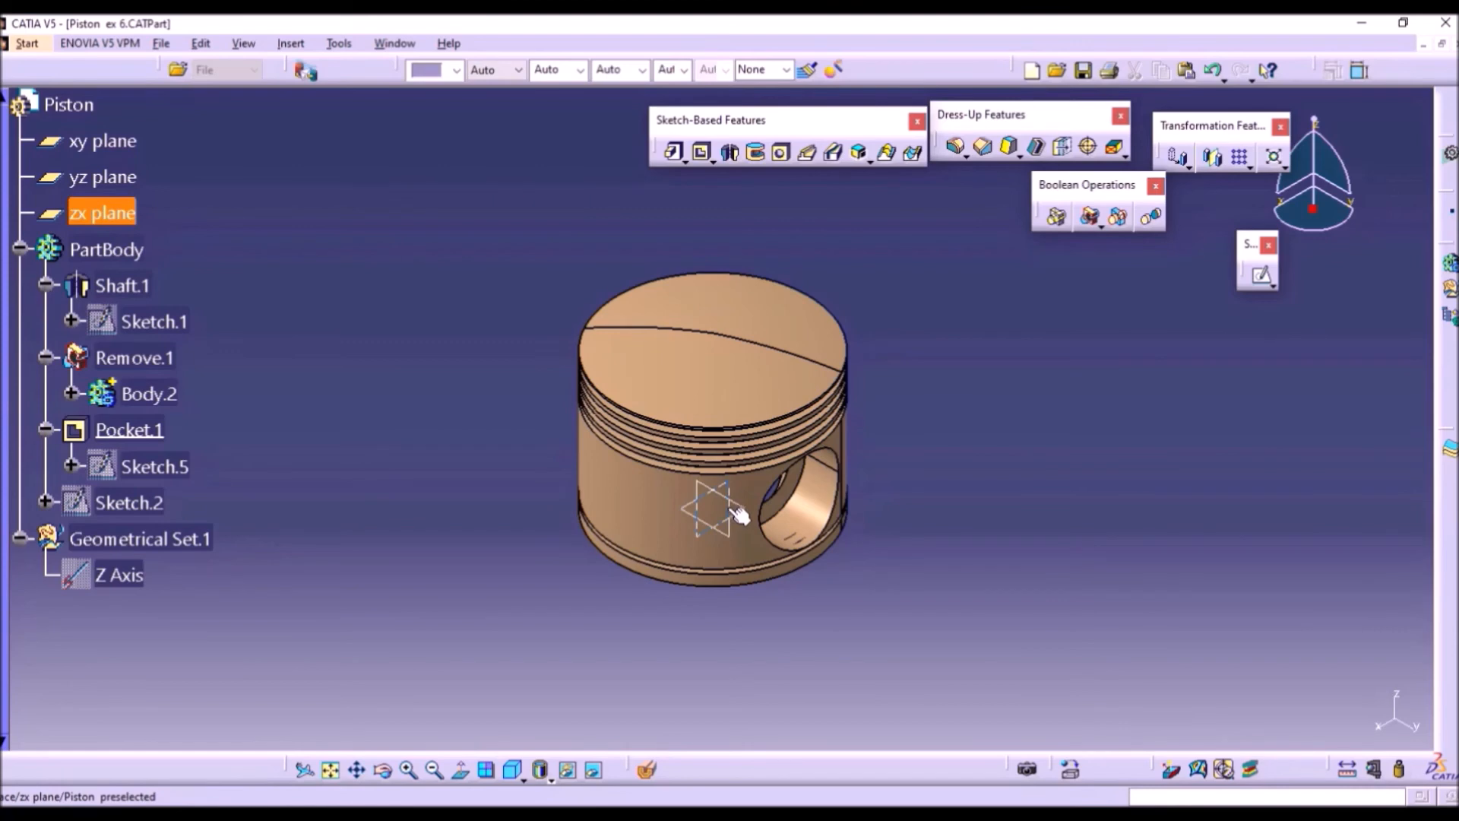
right_click(122, 133)
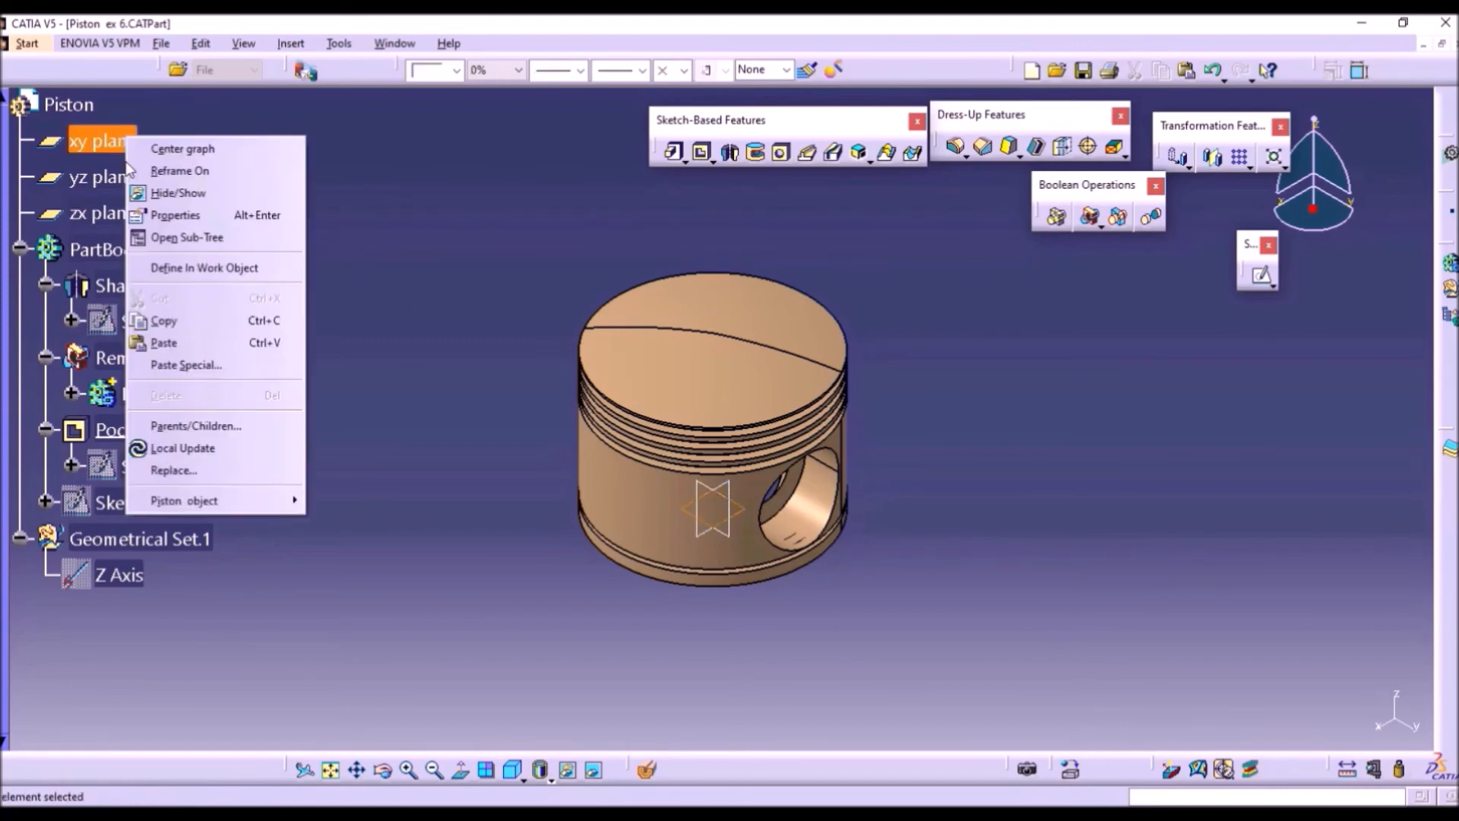
left_click(376, 146)
left_click(116, 180, "ctrl")
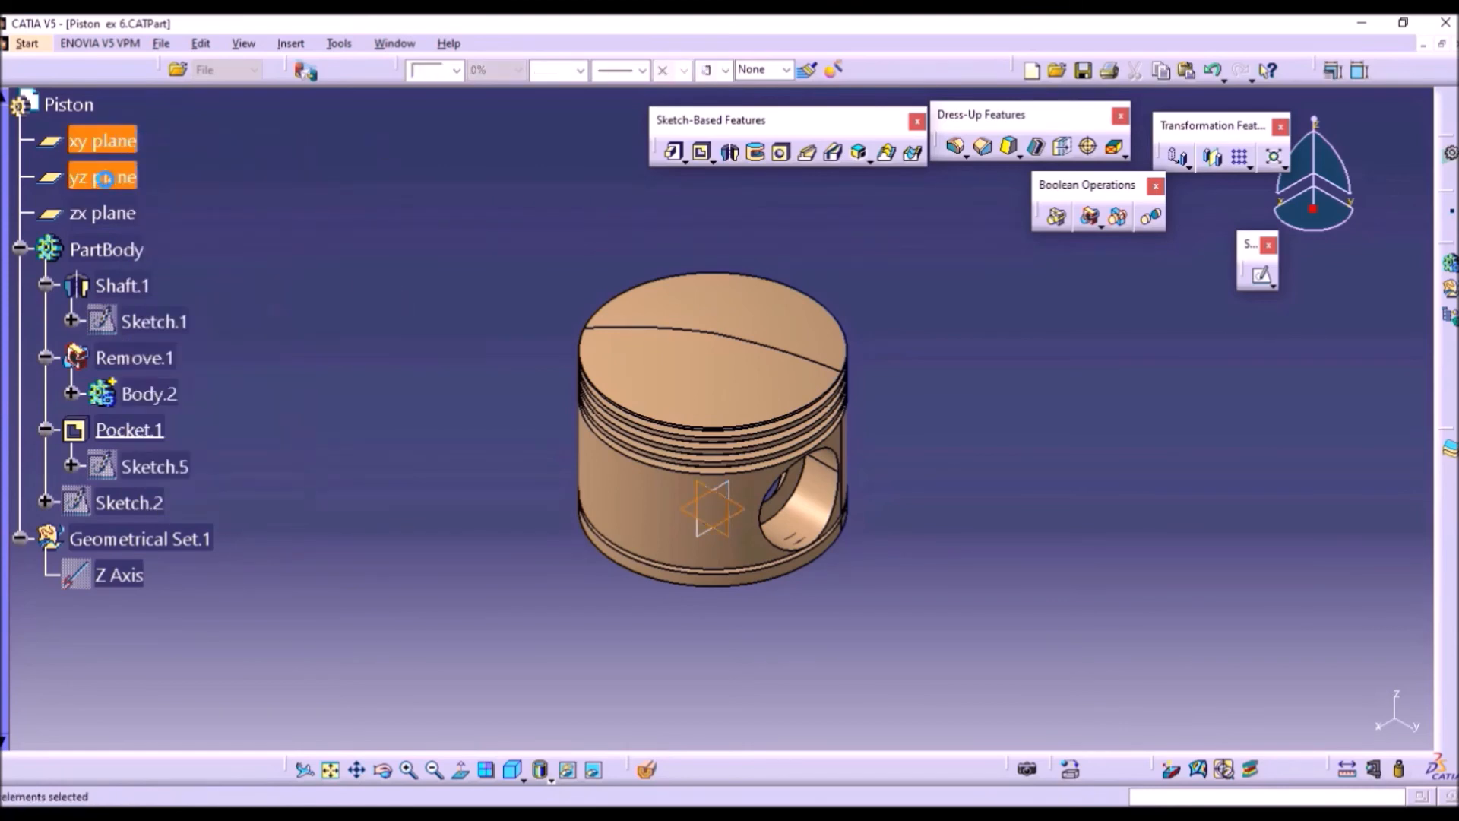
right_click(116, 218)
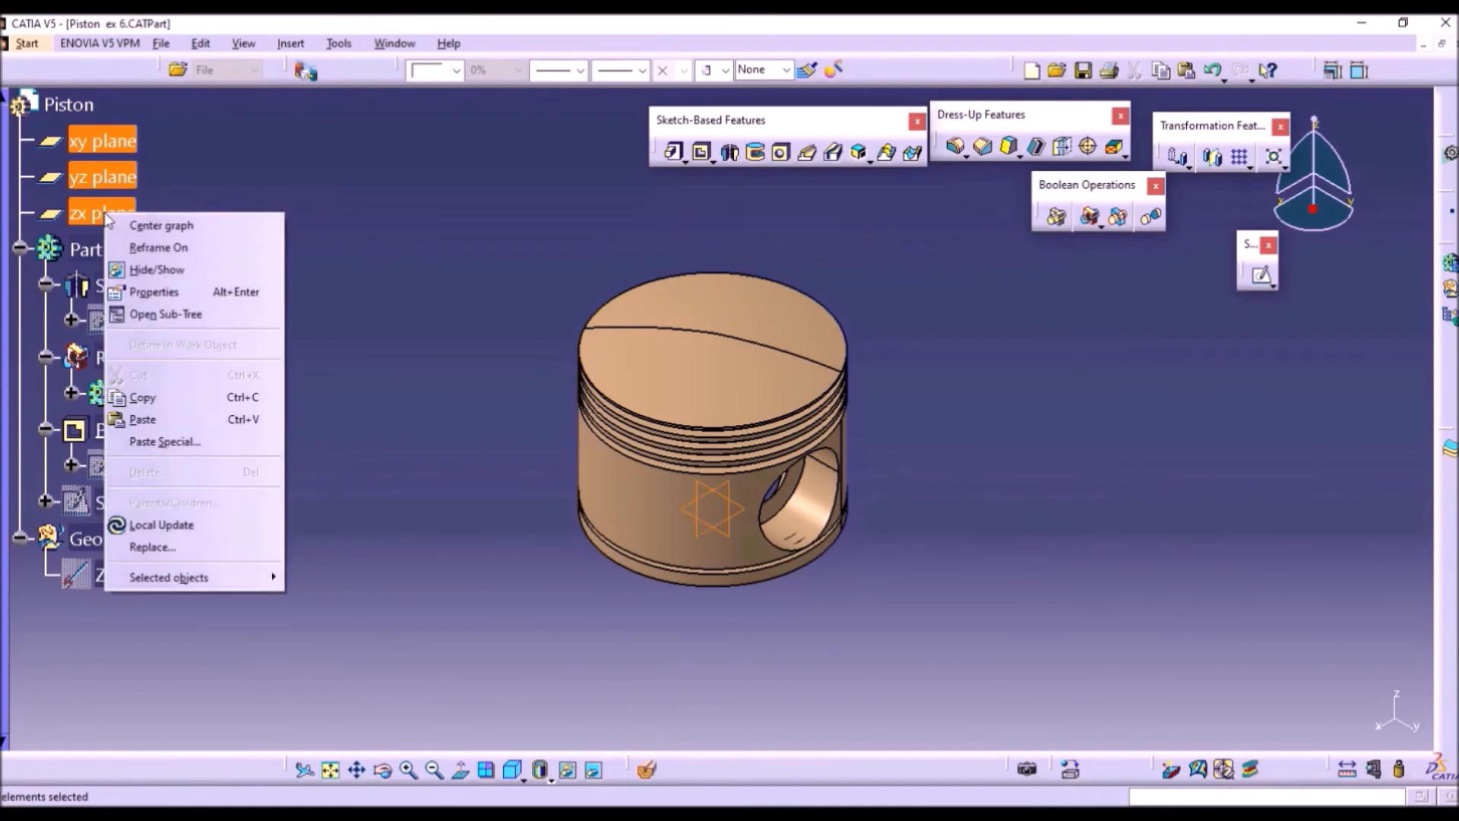
left_click(167, 274)
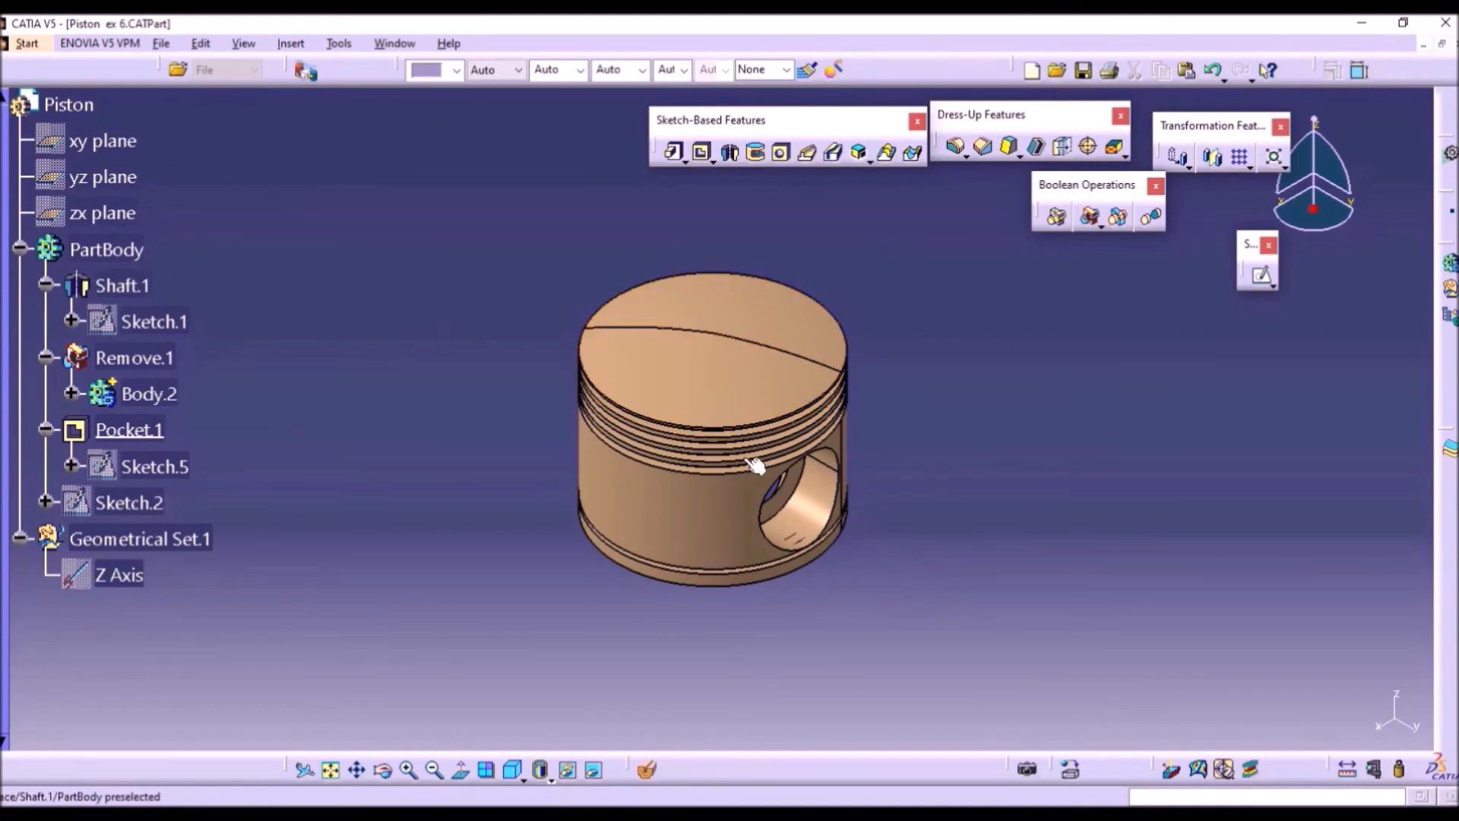
- Set up a print of the part with the print area set to Selection, framing the area around the piston
left_click(162, 44)
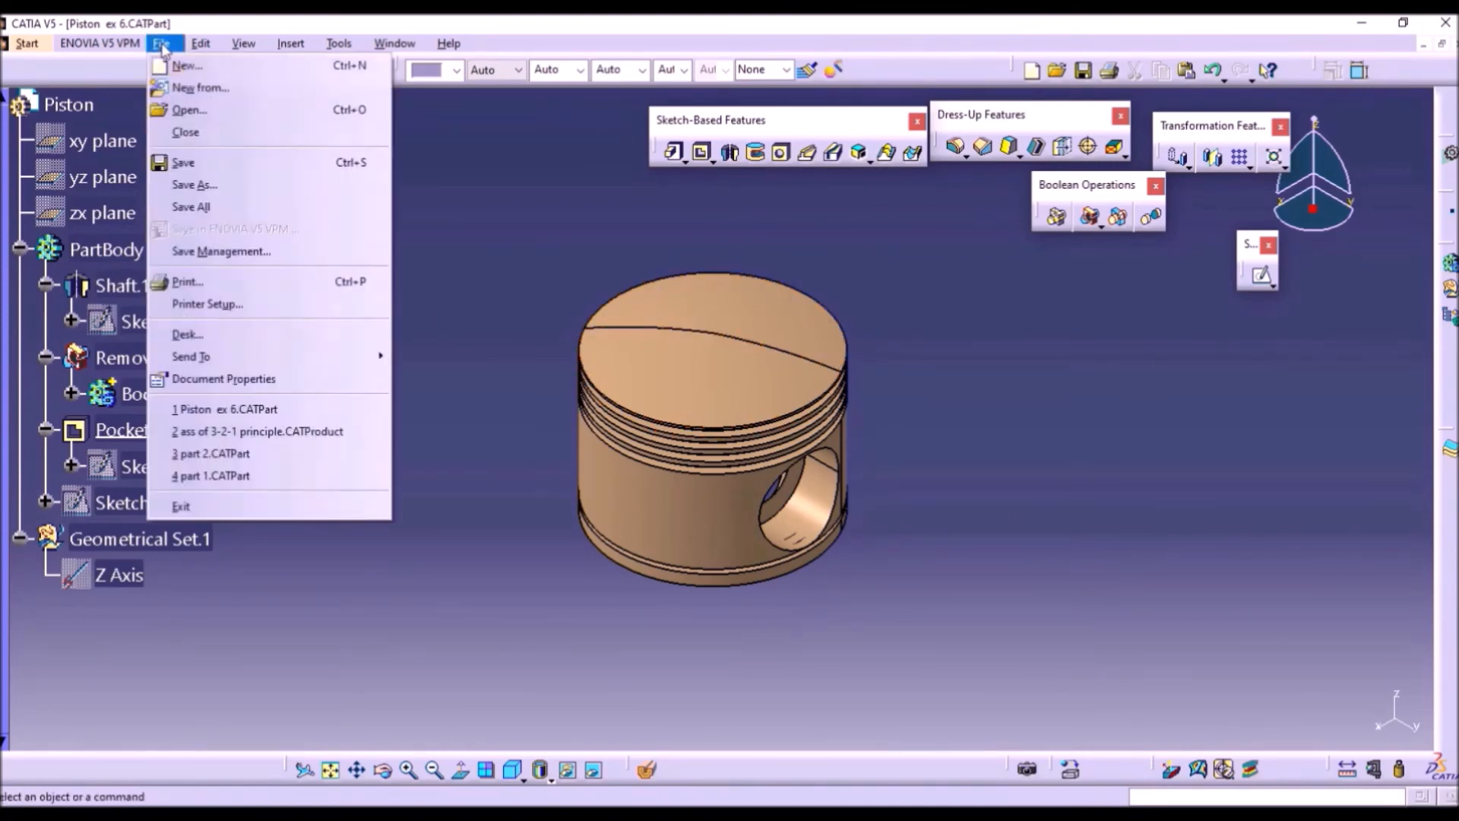
left_click(199, 281)
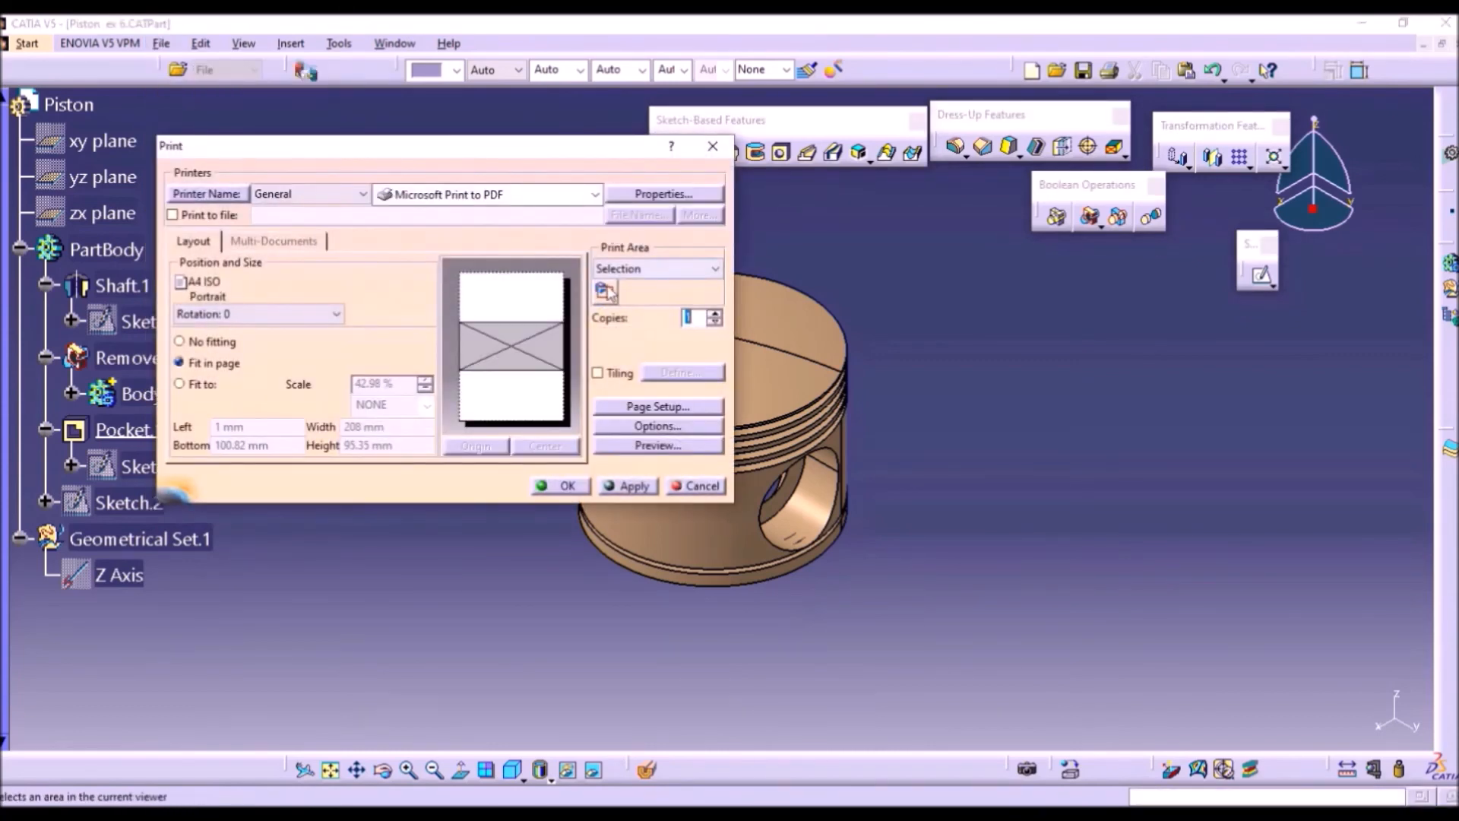
left_click(638, 274)
left_click(635, 315)
left_click(603, 291)
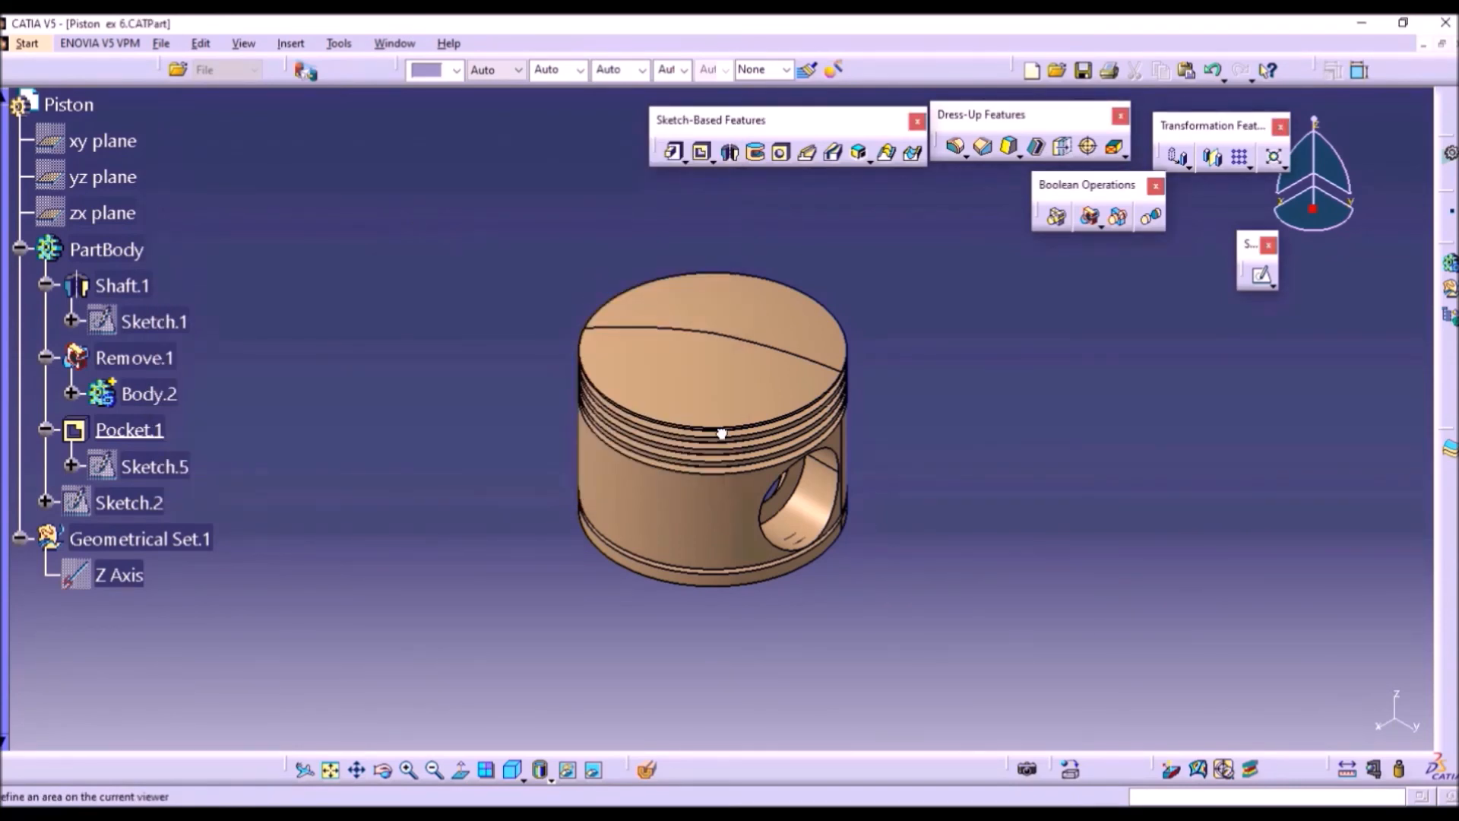
left_click_drag(721, 434, 998, 686)
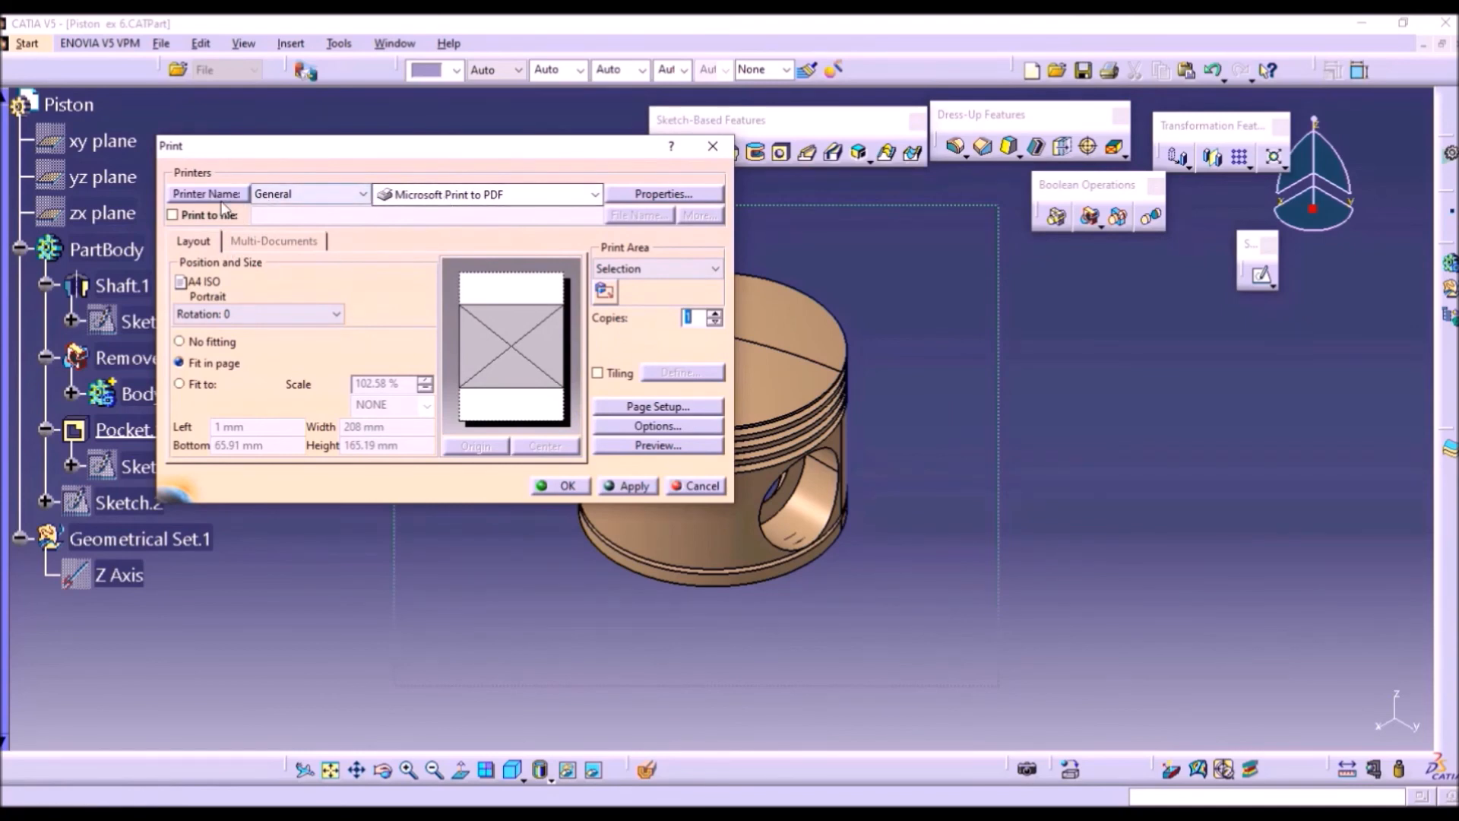
- Print the framed area with Microsoft Print to PDF and save the output as "piston ex 6 pdf" in the Modelling lab -CATIA folder
left_click(331, 195)
left_click(454, 201)
left_click(456, 195)
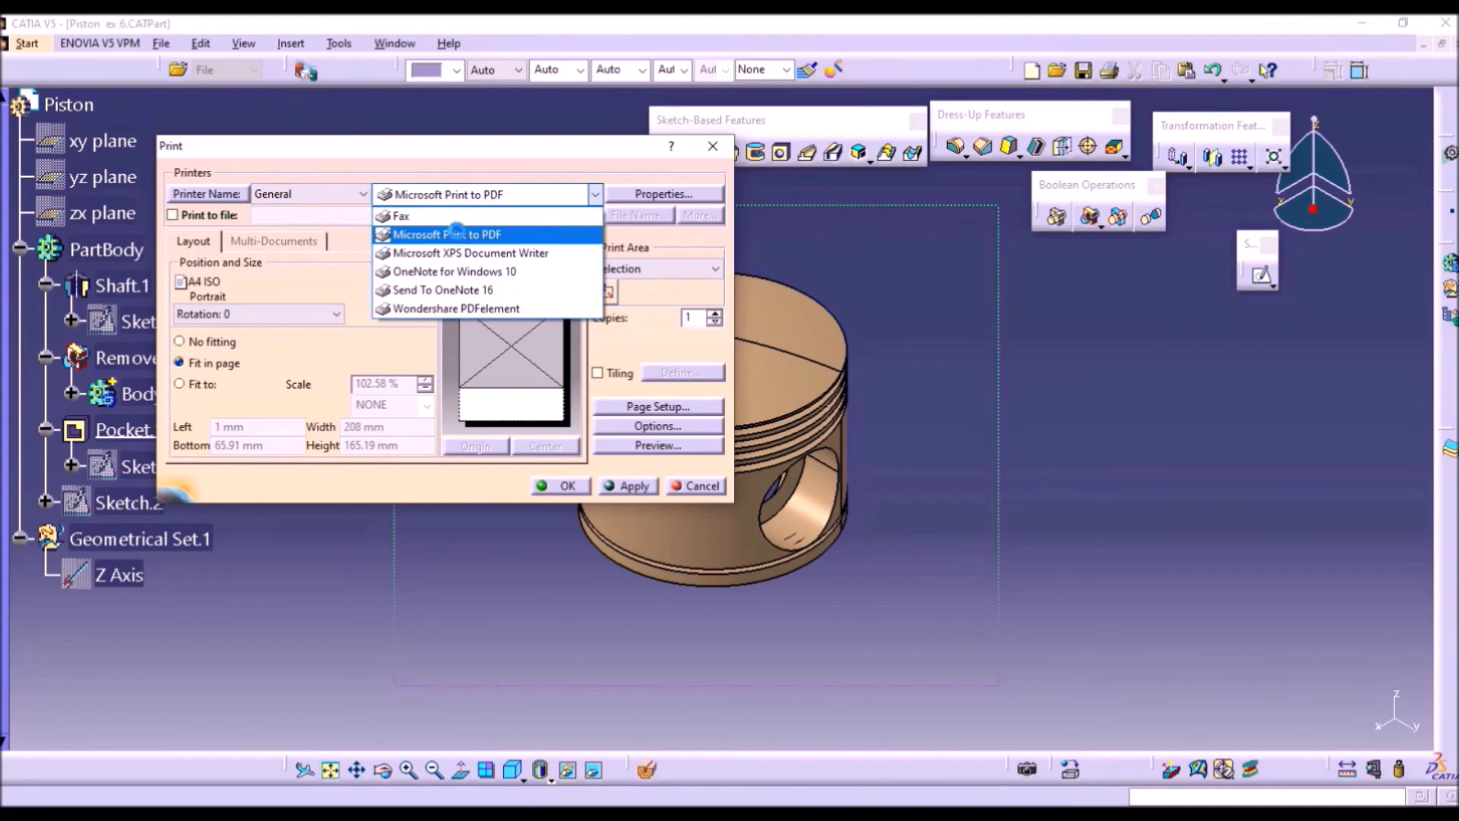
left_click(456, 233)
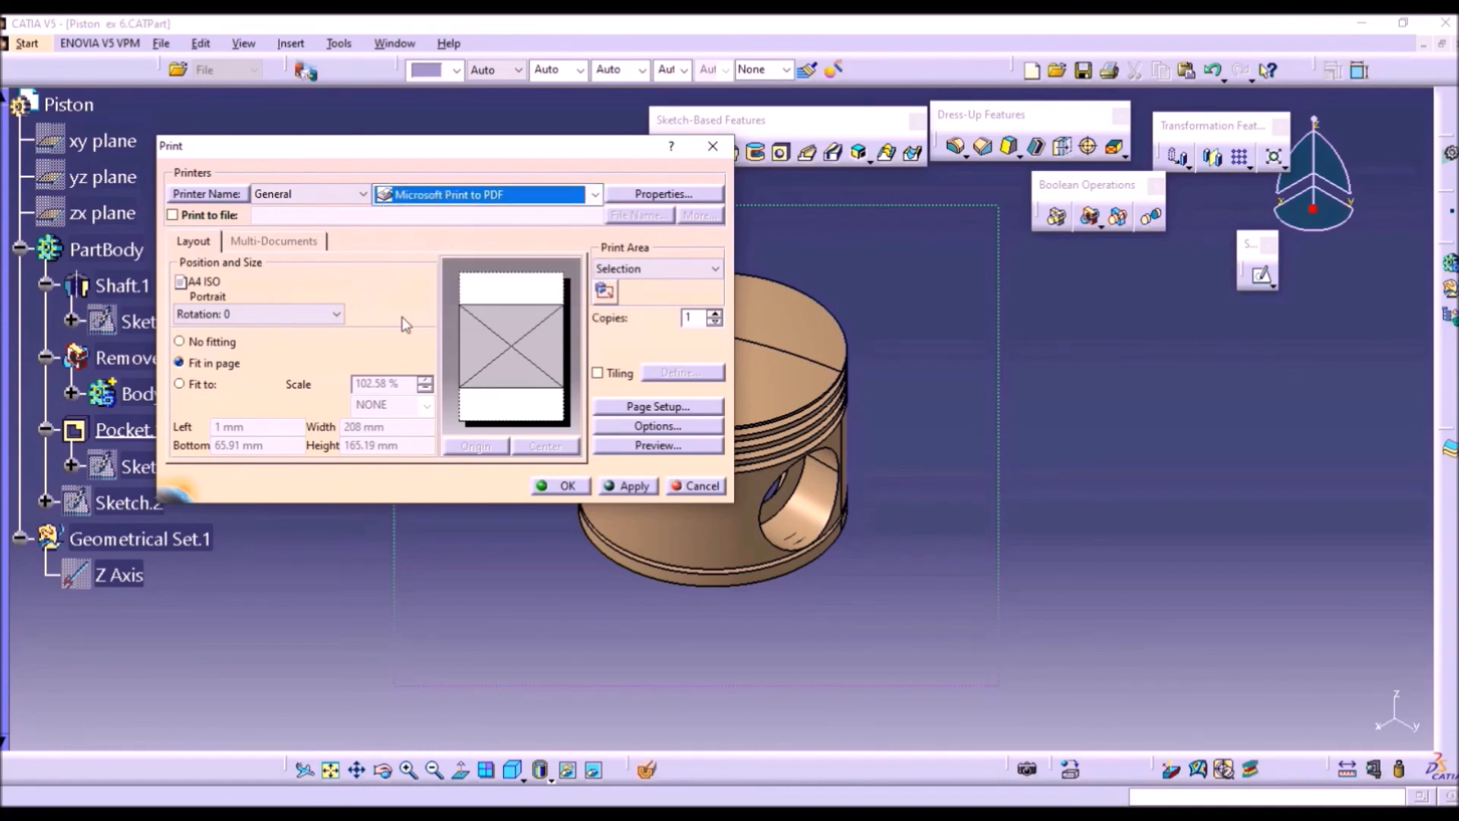
left_click(579, 486)
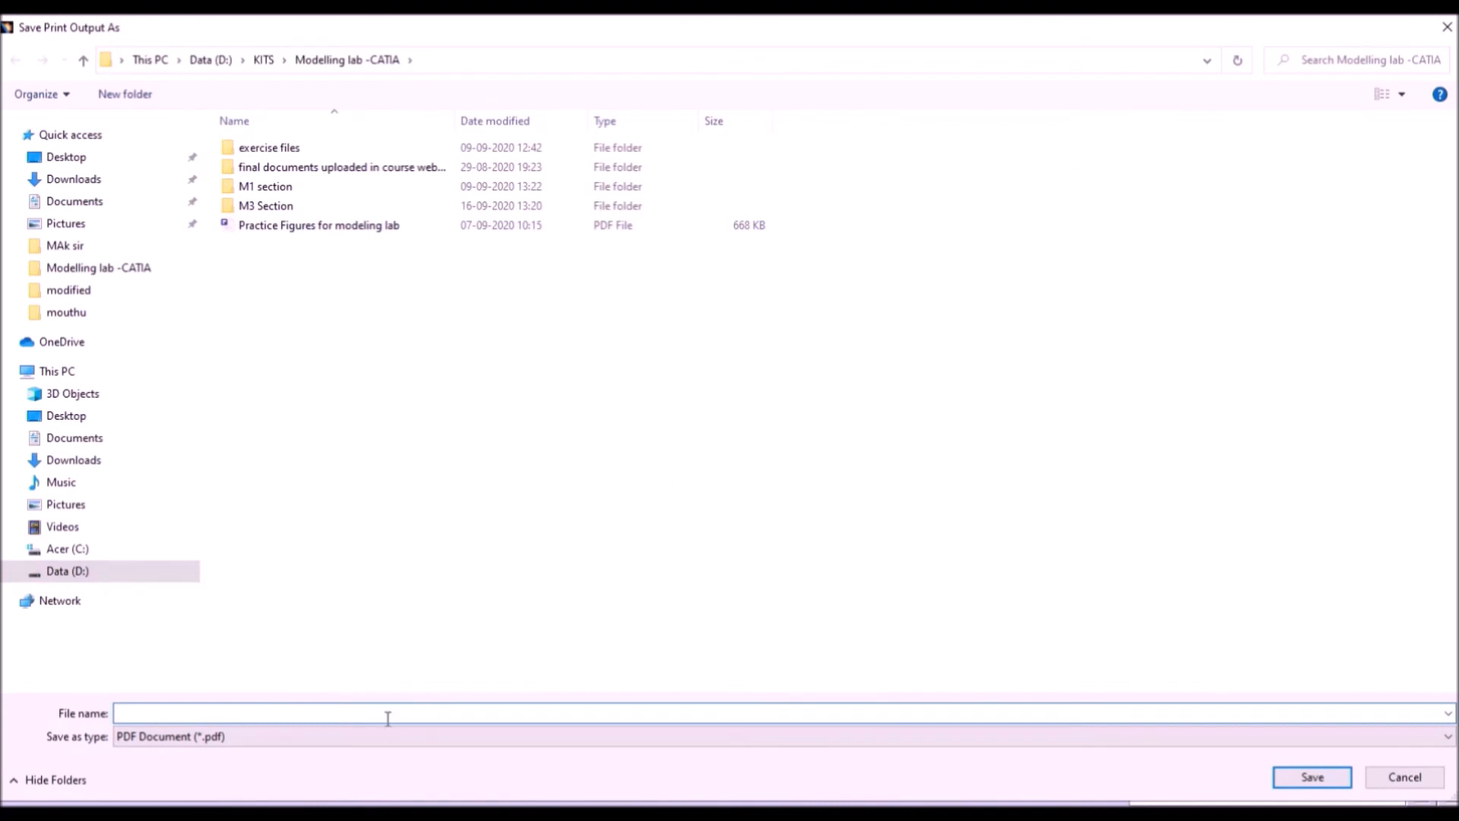
type("piston")
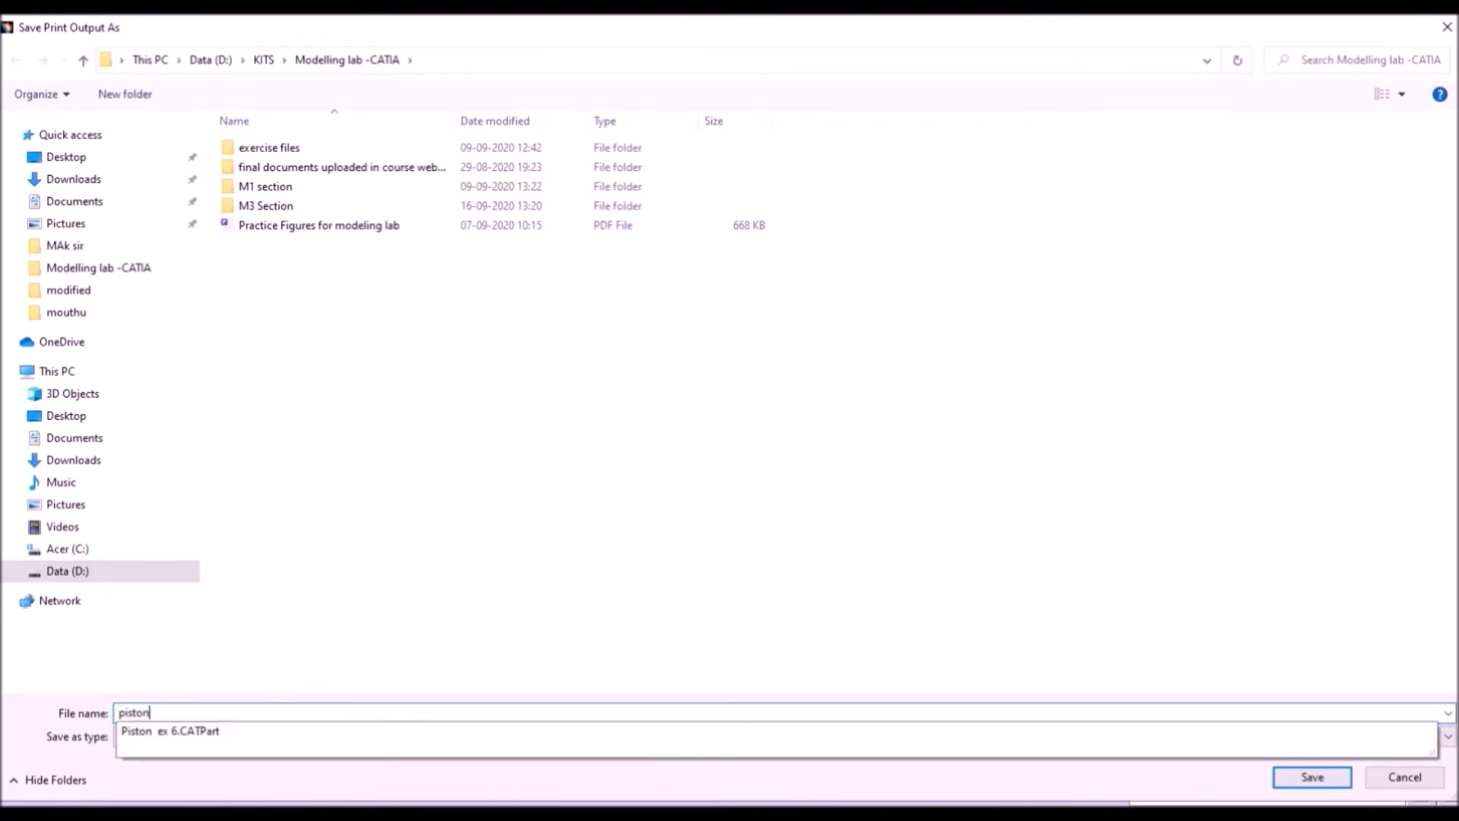
type(" ex 6 pdf")
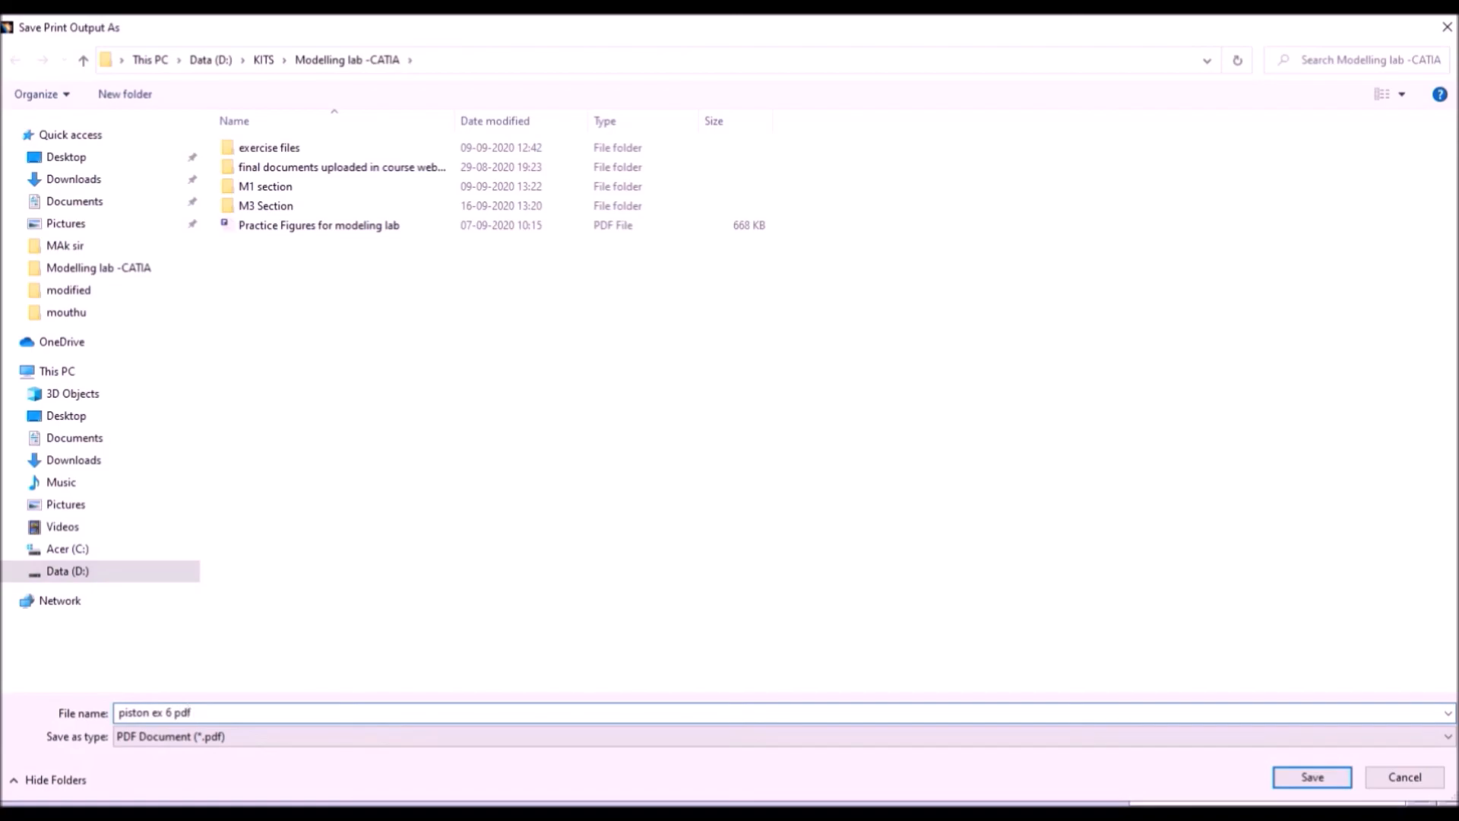
key("Return")
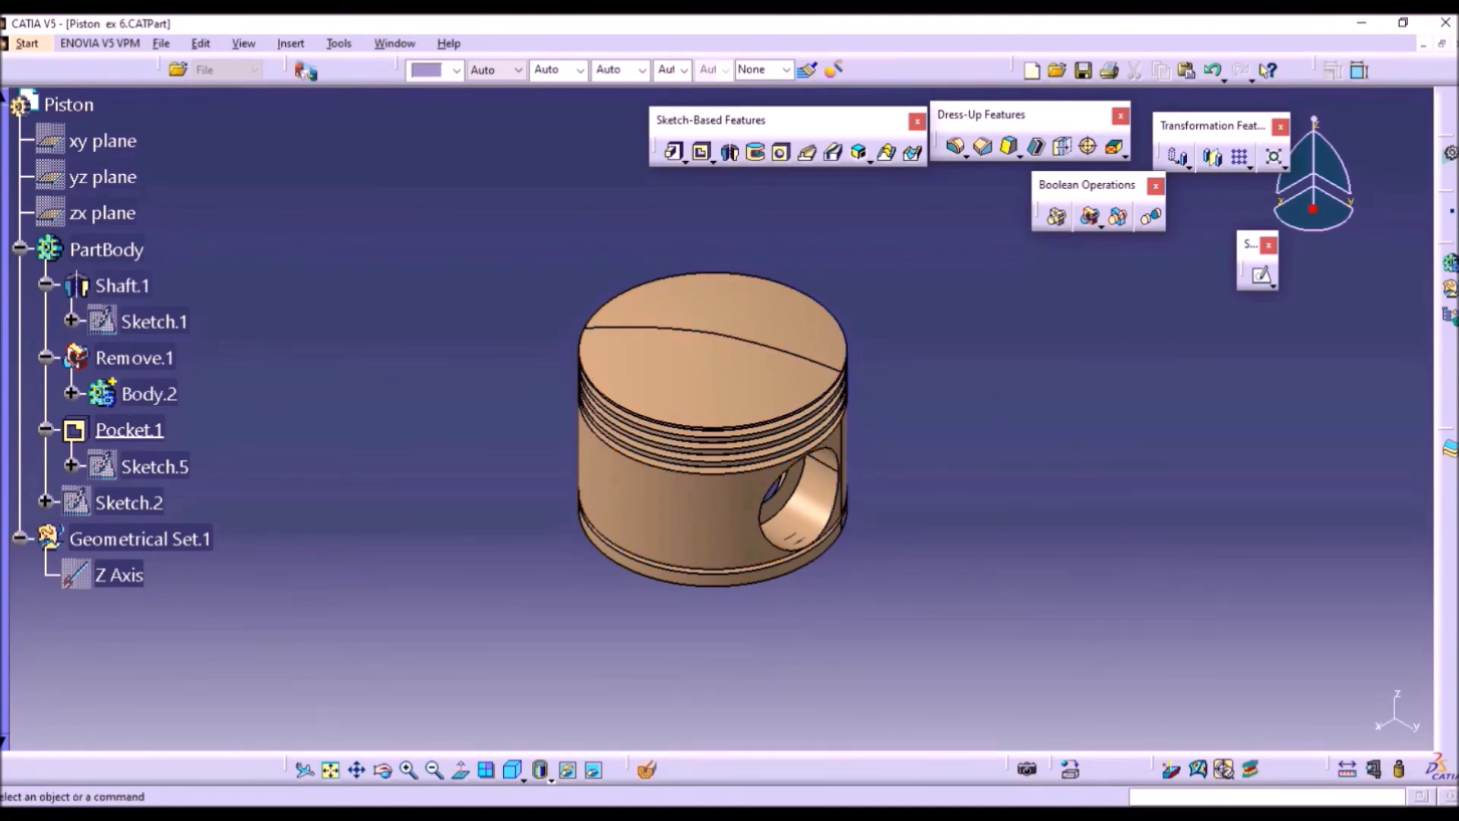
- Switch to File Explorer, go to the Modelling lab -CATIA folder and open the "piston ex 6 pdf" file
left_click(470, 812)
left_click(103, 258)
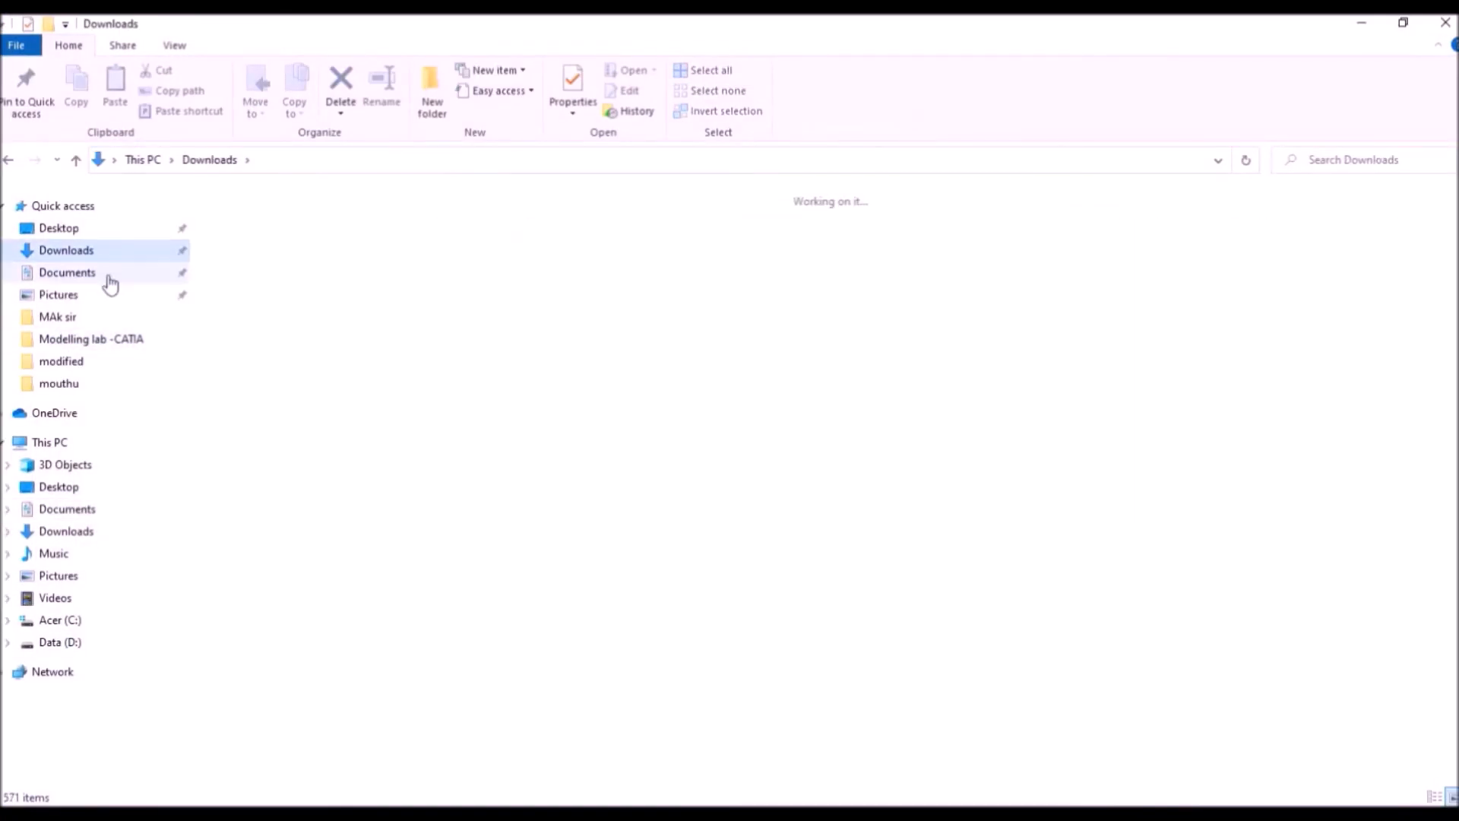
left_click(108, 273)
left_click(98, 340)
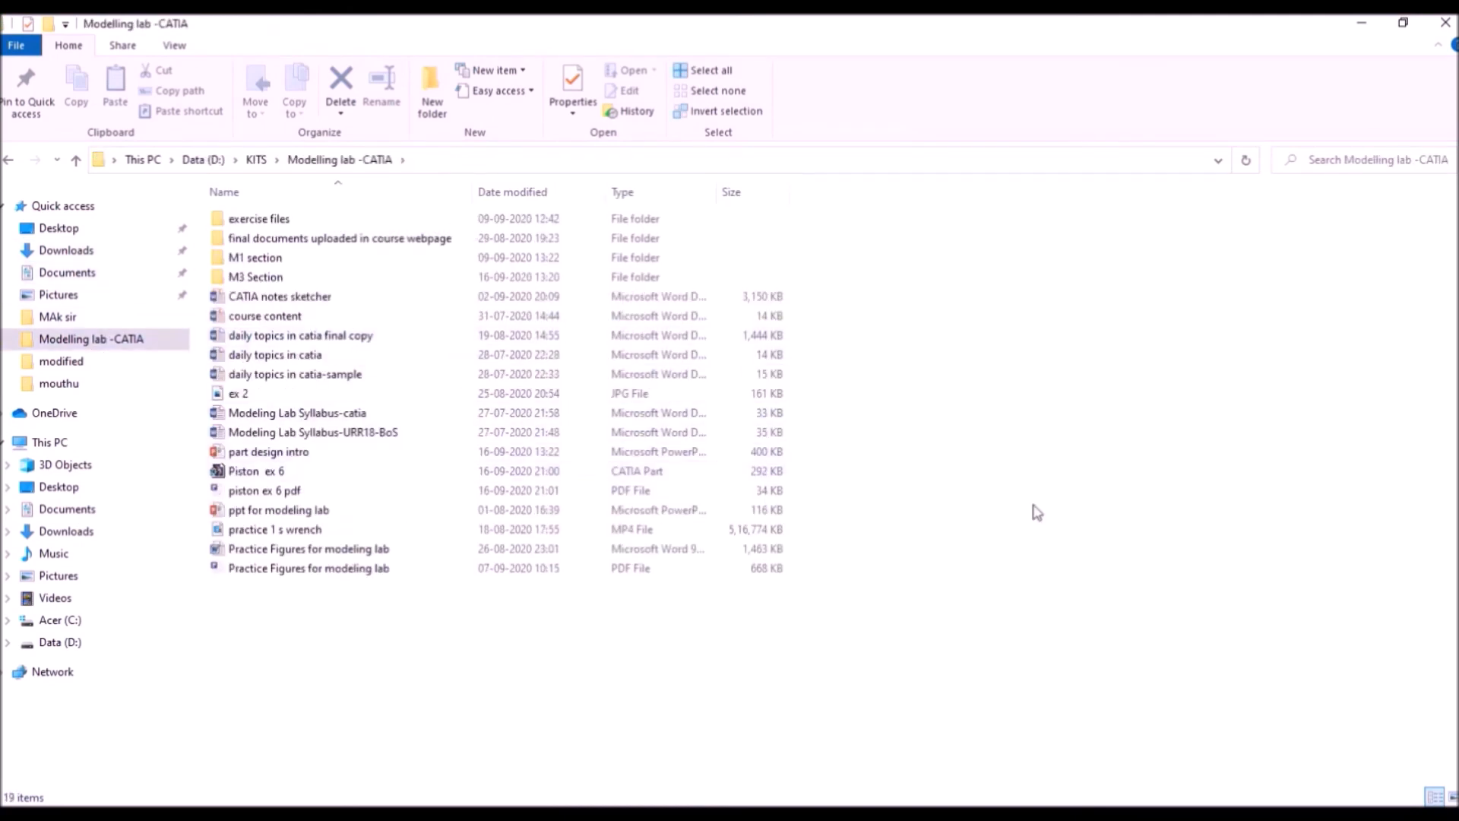
left_click(287, 491)
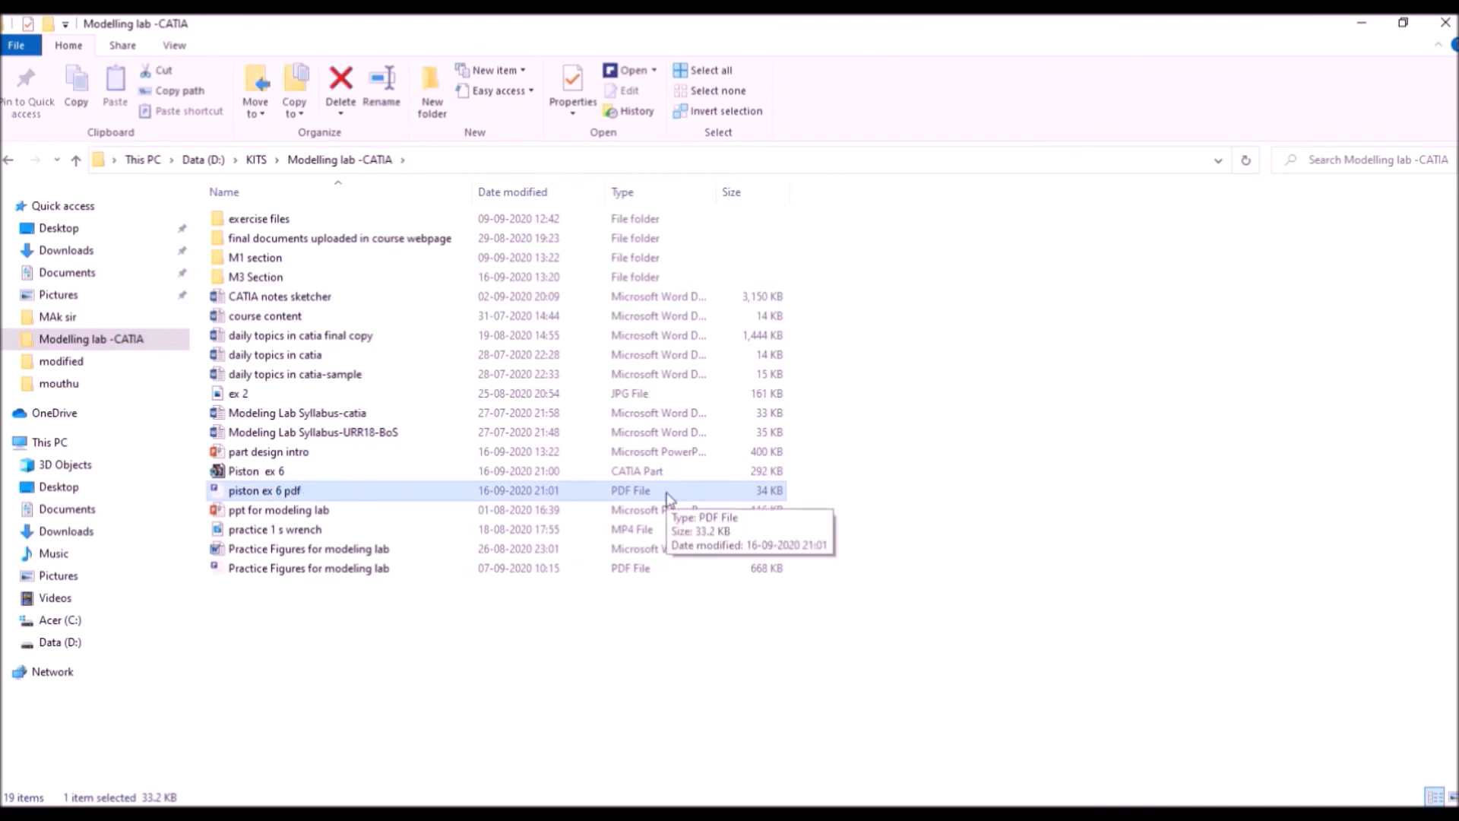
key("Return")
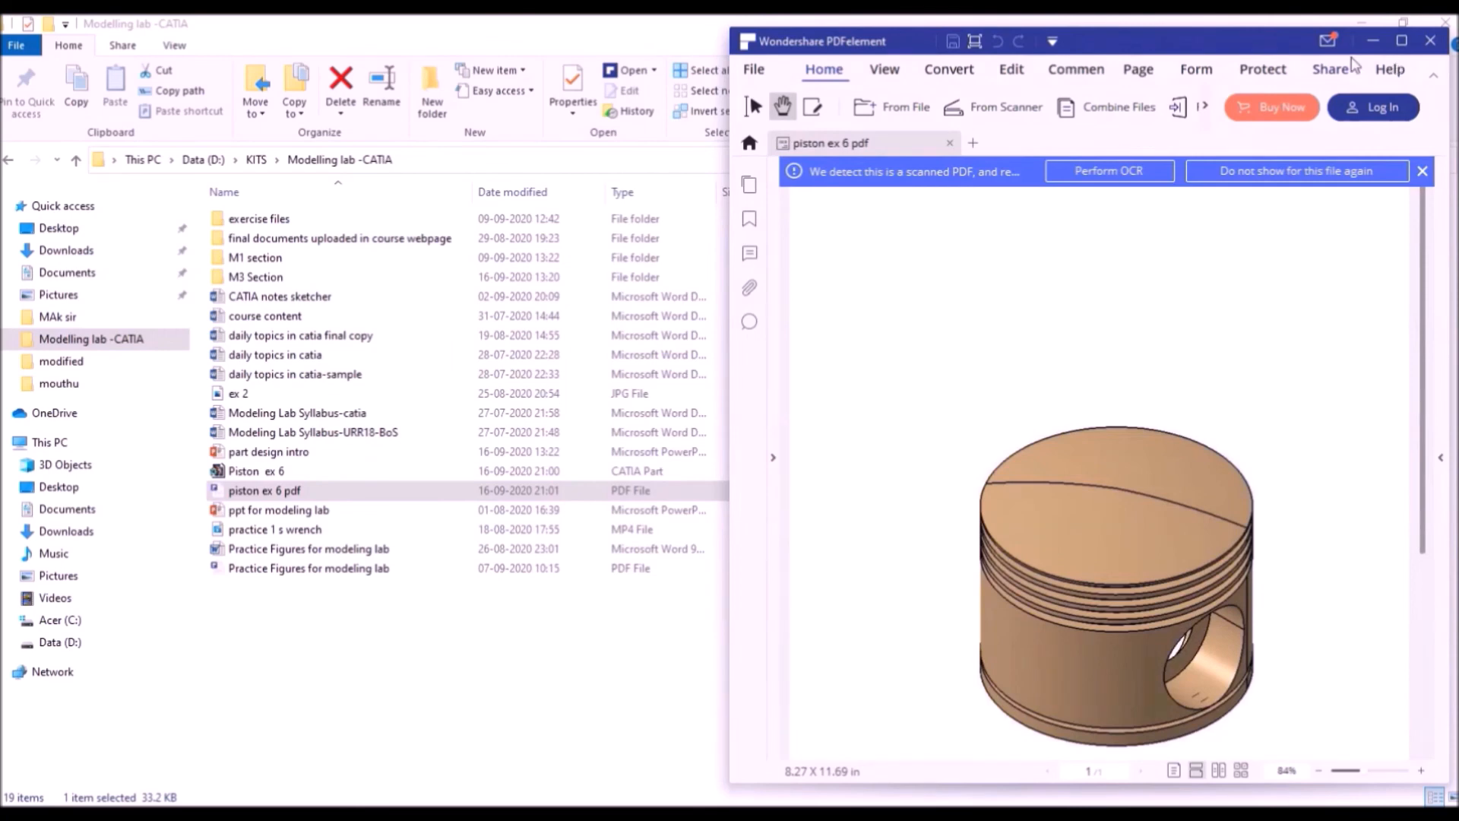
- Maximize the PDF viewer, fit the whole page to check the piston print, and return to the CATIA part
left_click(1402, 40)
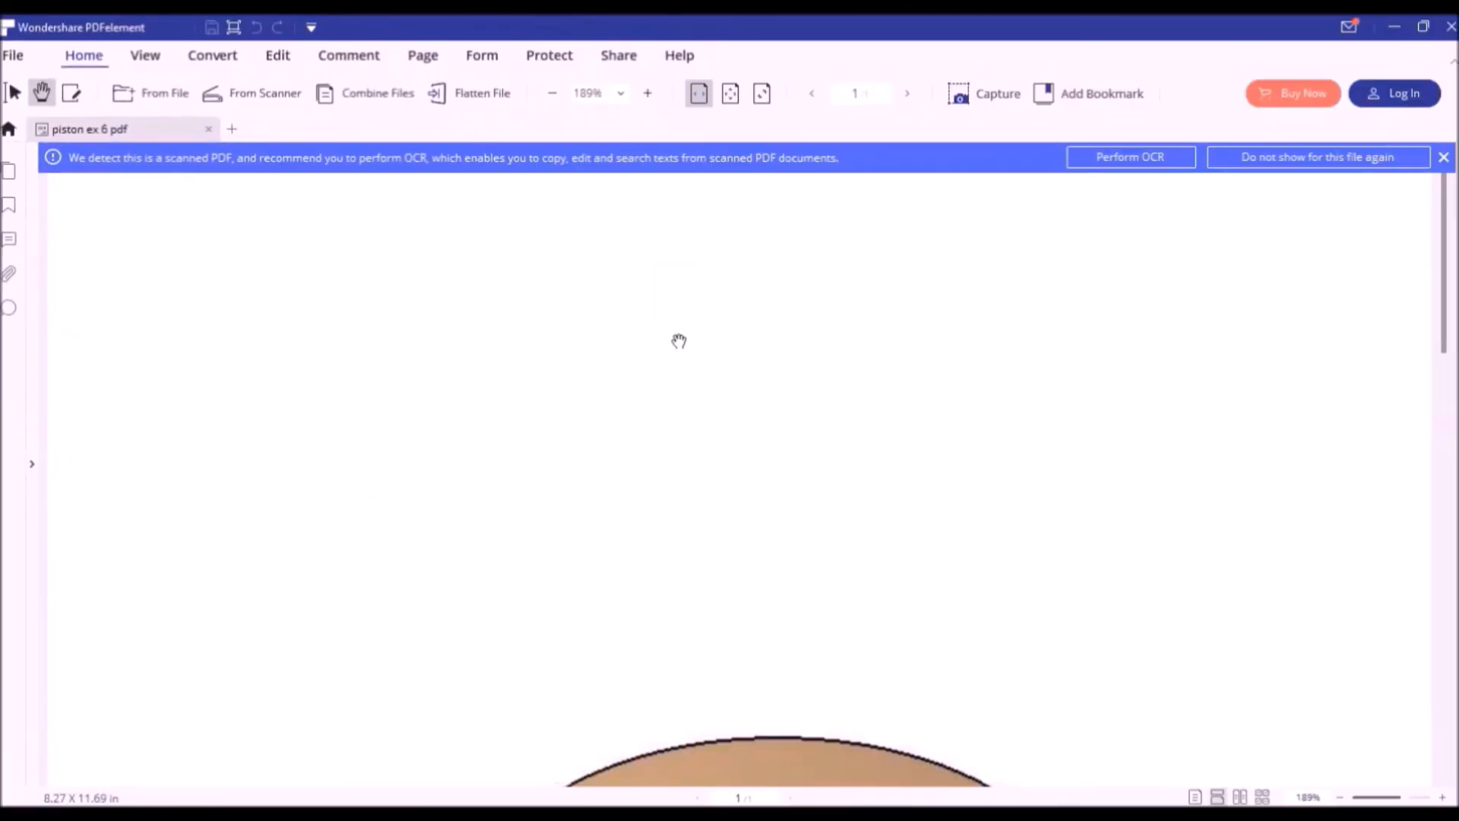
left_click(730, 93)
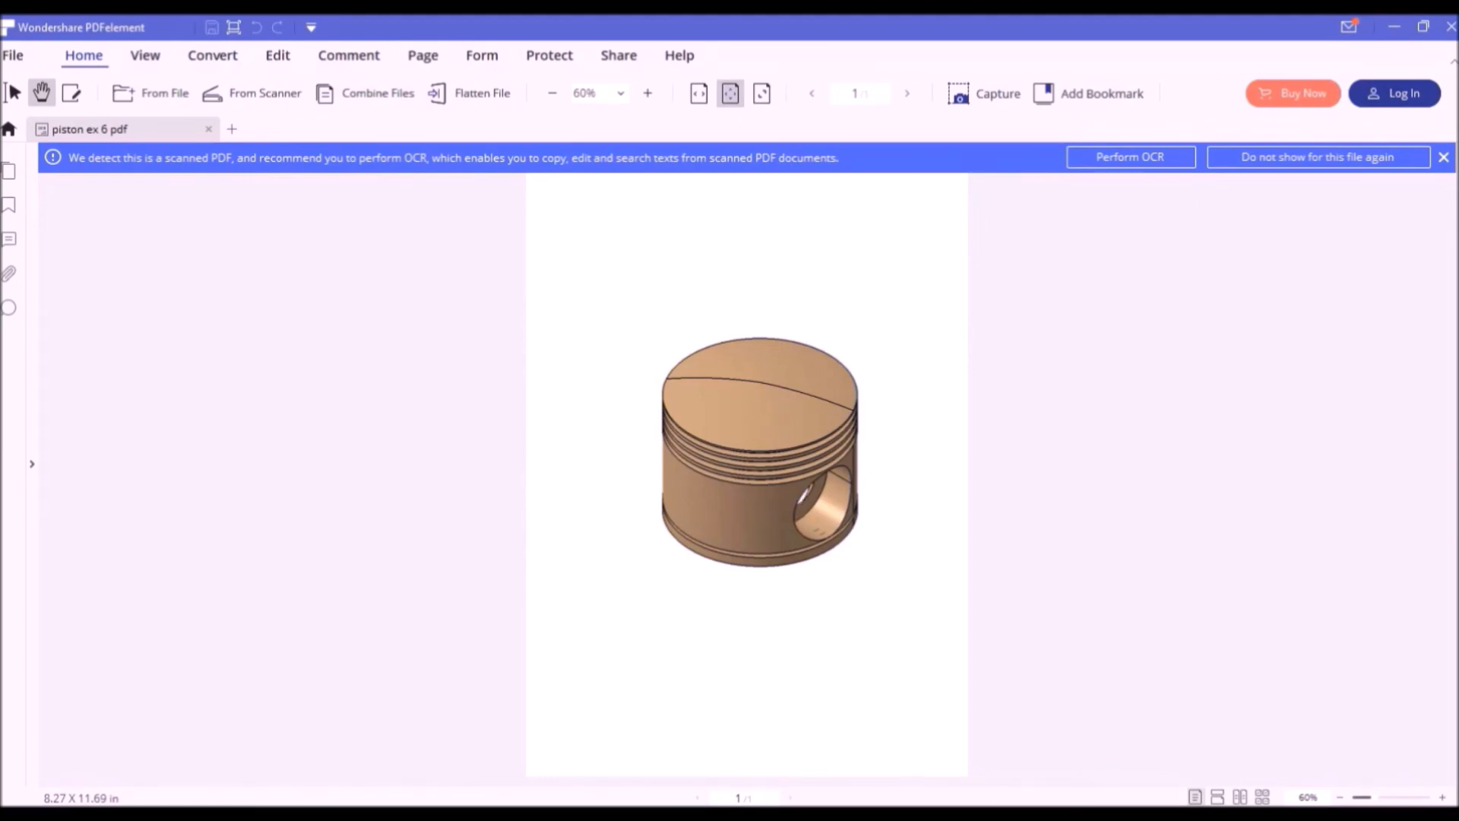
left_click(1394, 27)
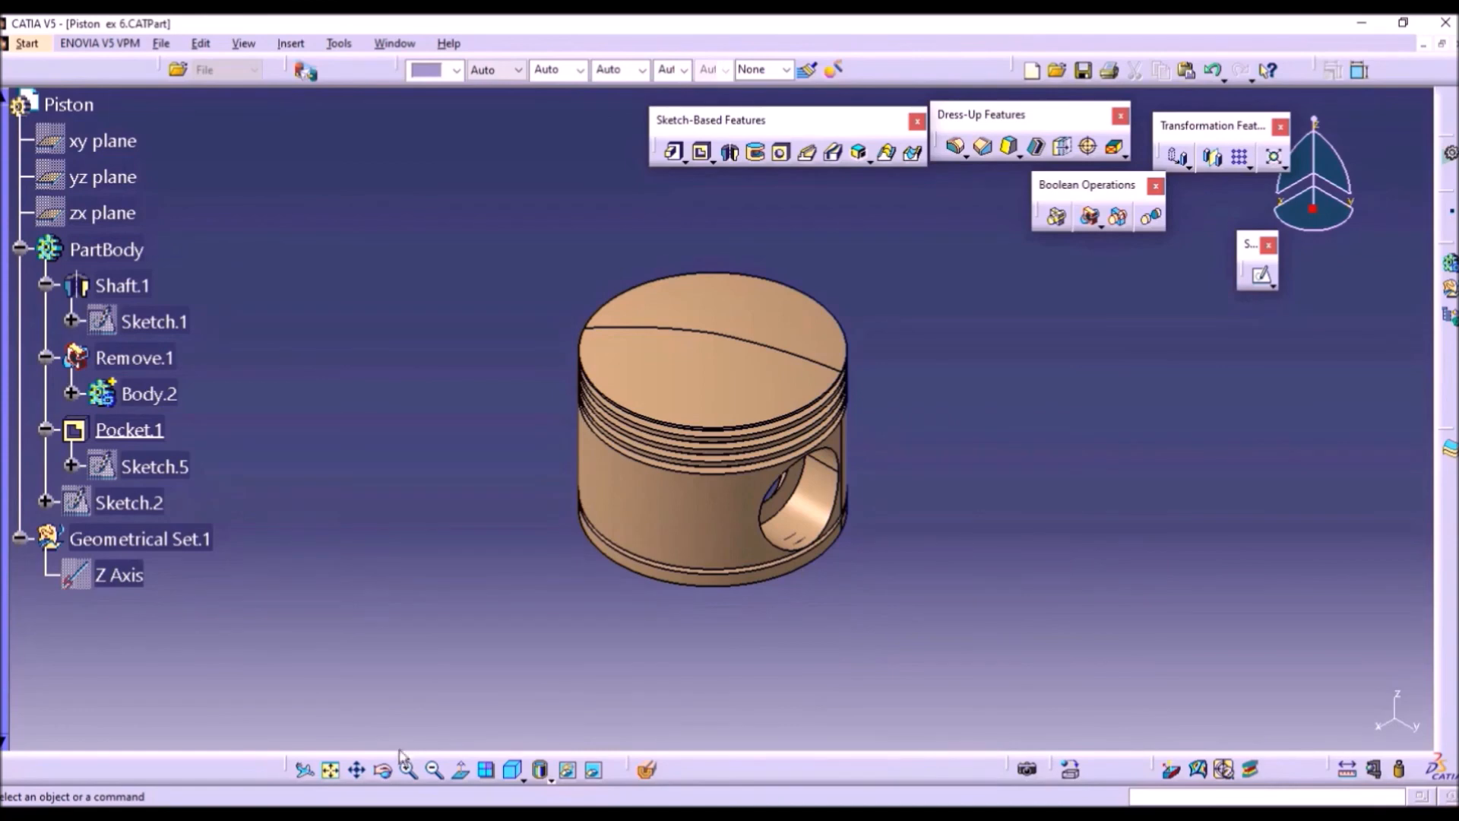
left_click(386, 769)
left_click_drag(742, 679, 764, 652)
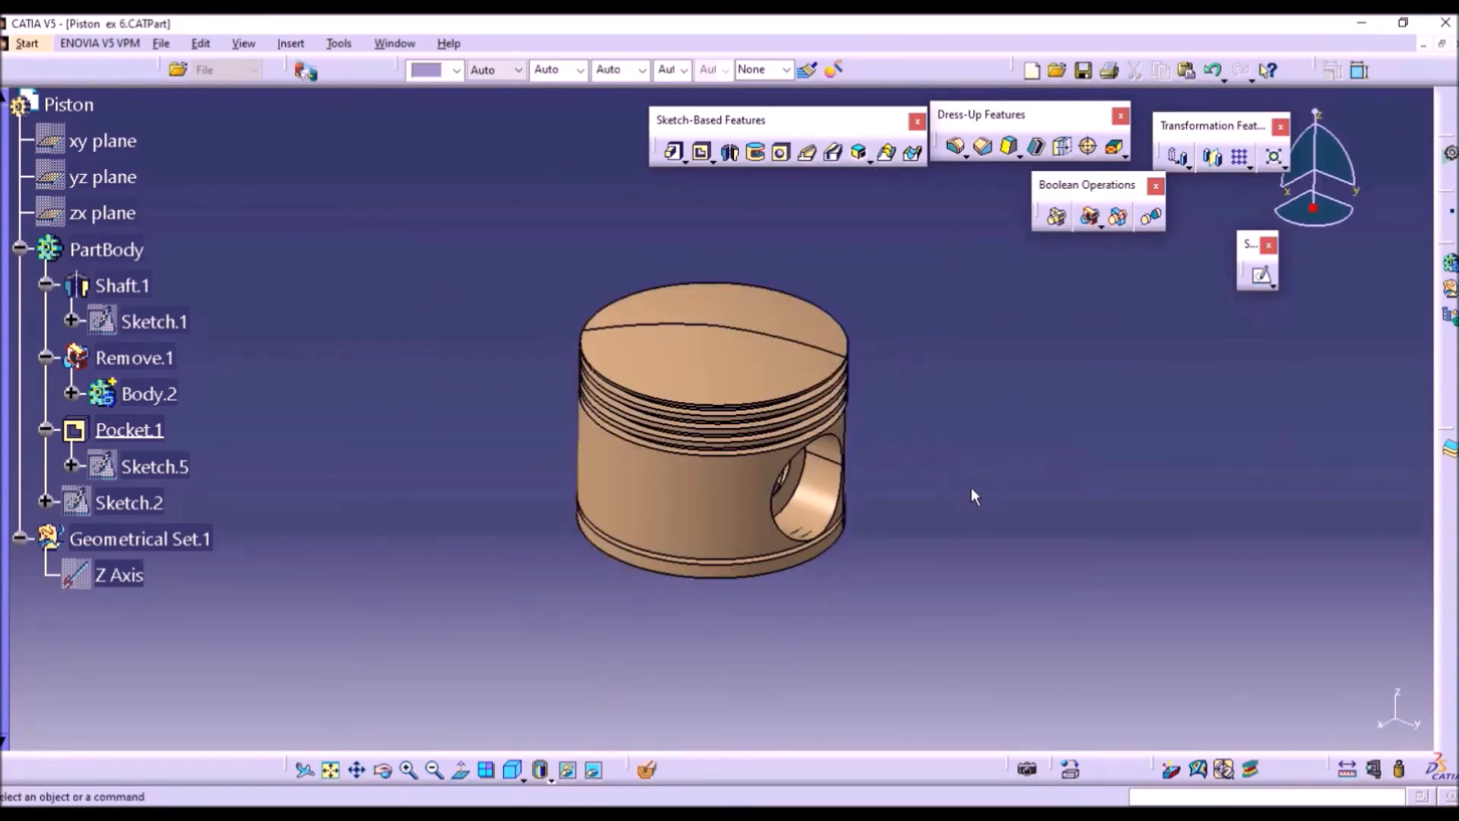